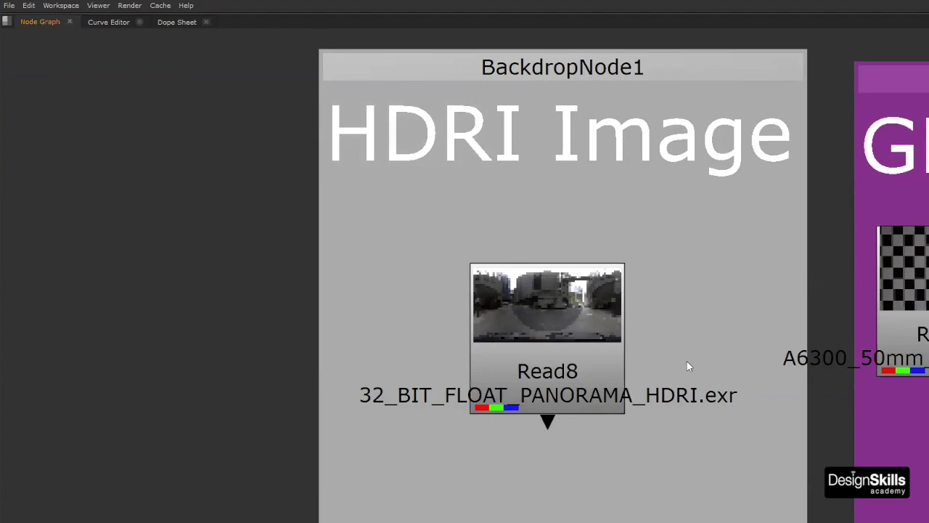
Display the 32_BIT_FLOAT_PANORAMA_HDRI.exr node in the viewer, fit it to the frame and examine the panorama enlarged
{"action": "middle_click_drag", "start_coordinate": [620, 292], "coordinate": [526, 271]}
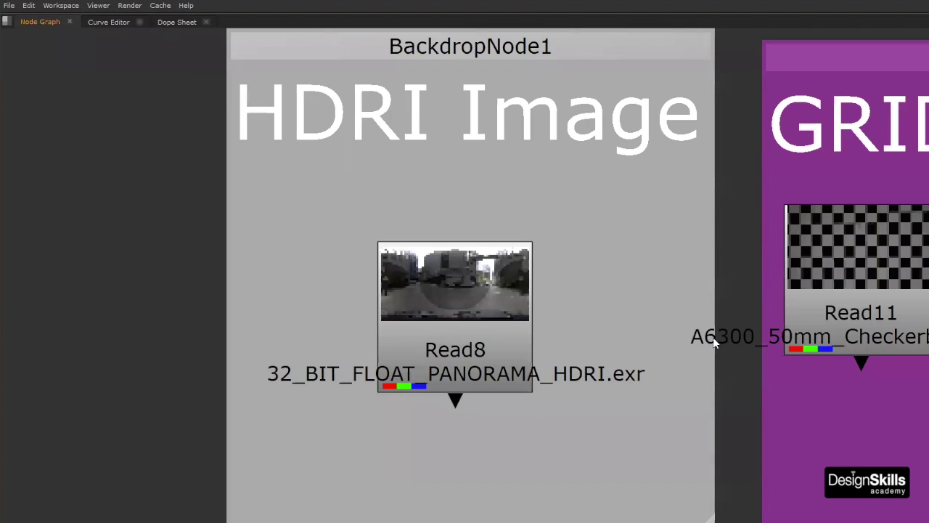
{"action": "scroll", "coordinate": [598, 310], "scroll_direction": "down", "scroll_amount": 3}
{"action": "scroll", "coordinate": [597, 310], "scroll_direction": "down", "scroll_amount": 2}
{"action": "key", "text": "space"}
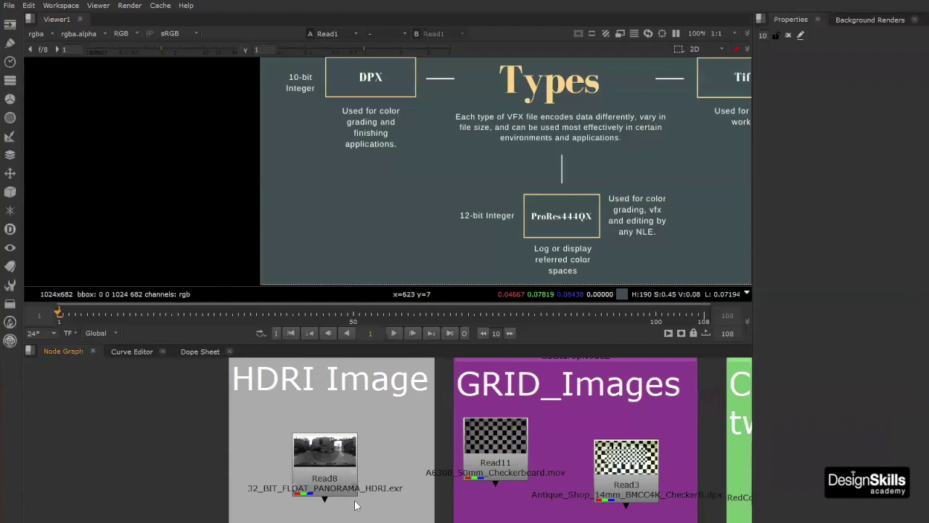
{"action": "left_click", "coordinate": [327, 467]}
{"action": "key", "text": "1"}
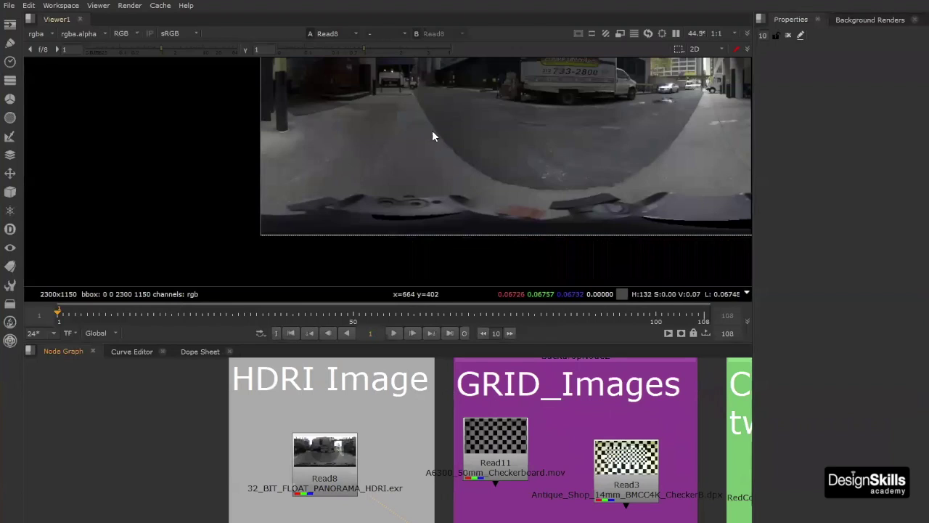
{"action": "key", "text": "f"}
{"action": "key", "text": "space"}
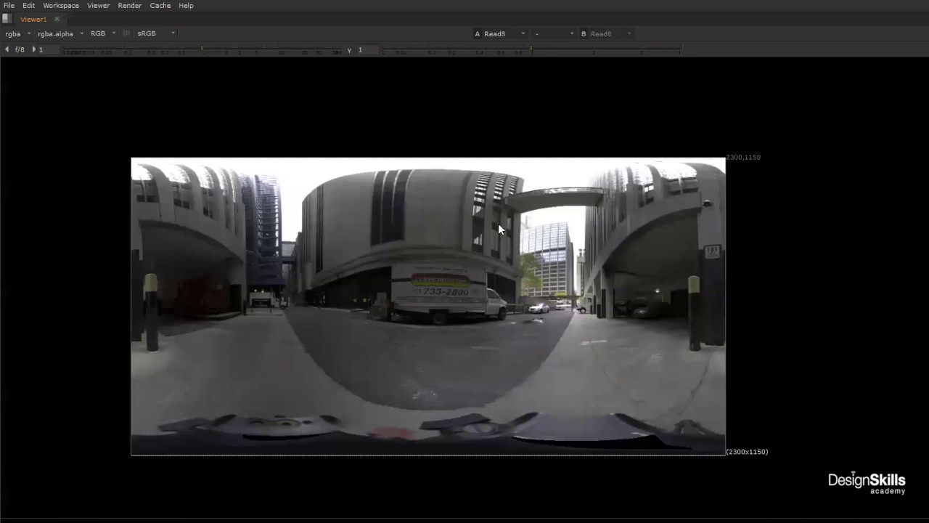
{"action": "scroll", "coordinate": [498, 223], "scroll_direction": "up", "scroll_amount": 2}
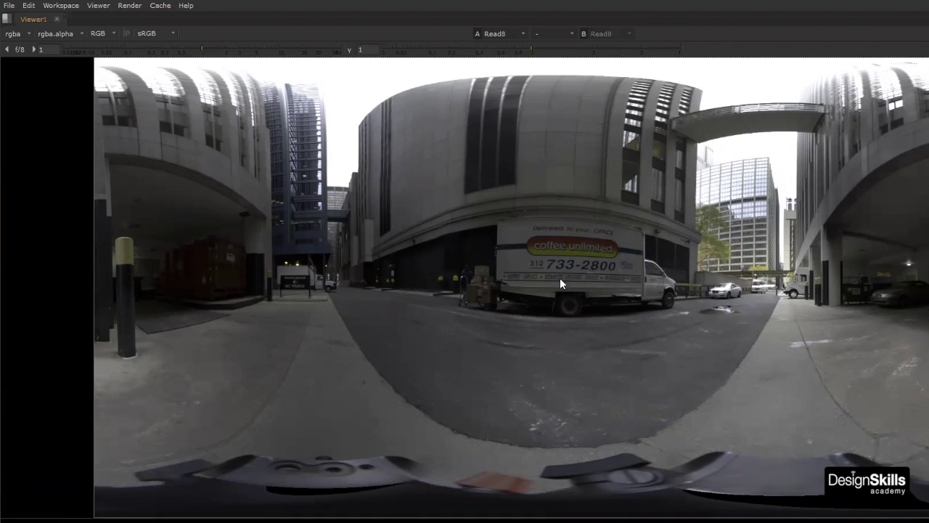
{"action": "key", "text": "space"}
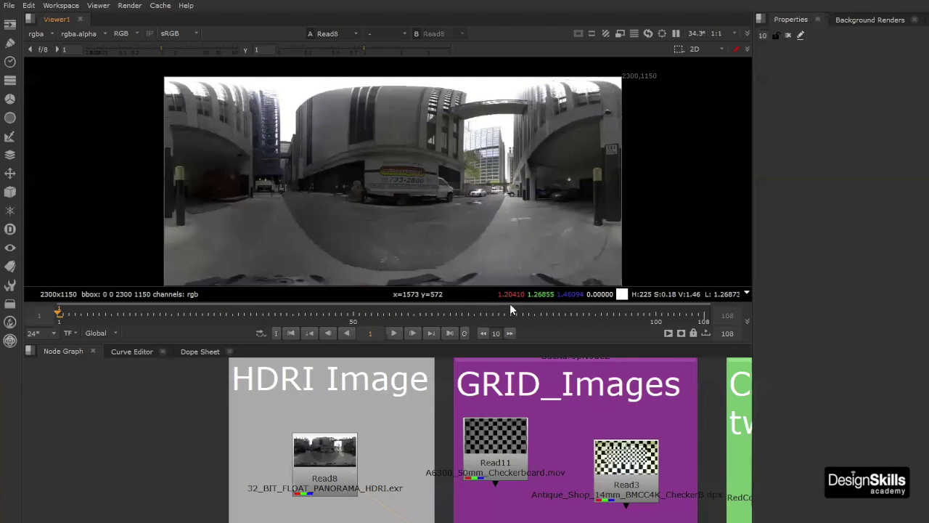
{"action": "key", "text": "space"}
{"action": "scroll", "coordinate": [641, 263], "scroll_direction": "up", "scroll_amount": 2}
{"action": "key", "text": "space"}
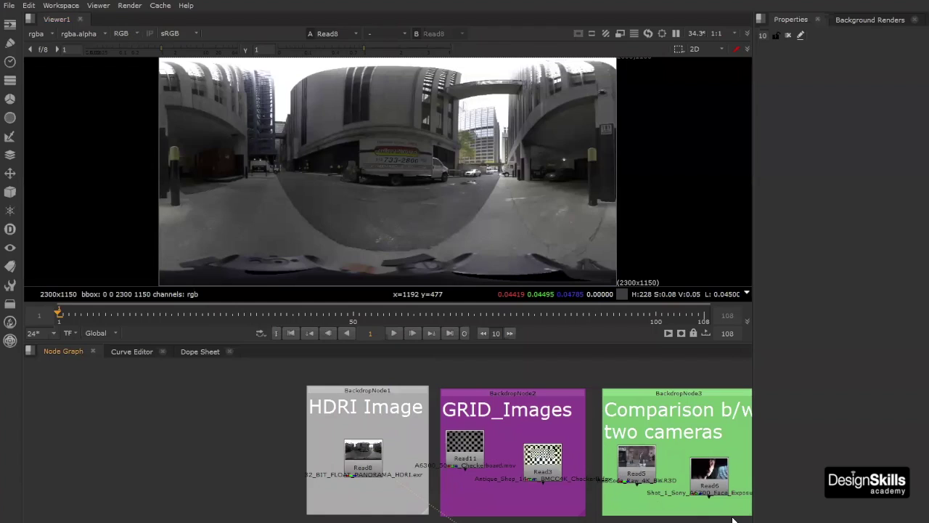
Import Alleyway.jpg from the Prop folder of 3. July_Lighting_Batch()schedule as a new Read node
{"action": "middle_click_drag", "start_coordinate": [716, 498], "coordinate": [652, 477]}
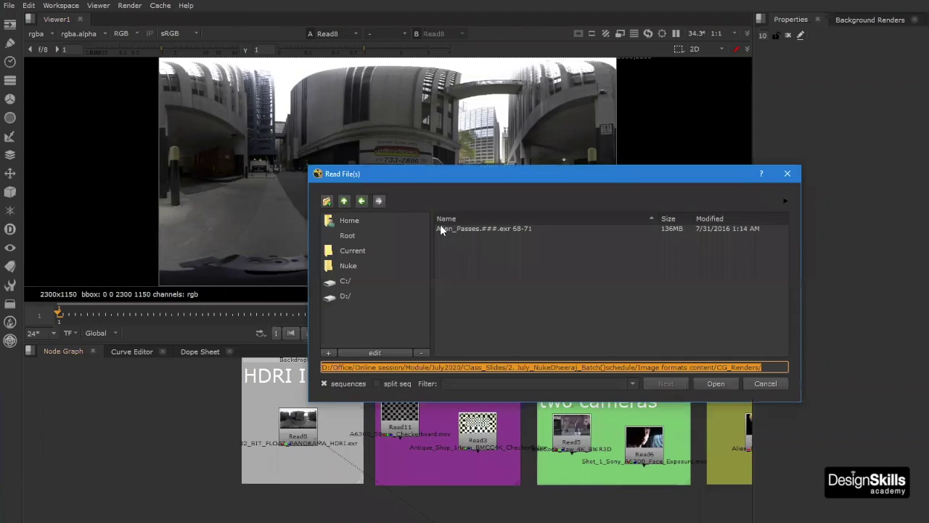
{"action": "left_click", "coordinate": [345, 202]}
{"action": "left_click", "coordinate": [344, 201]}
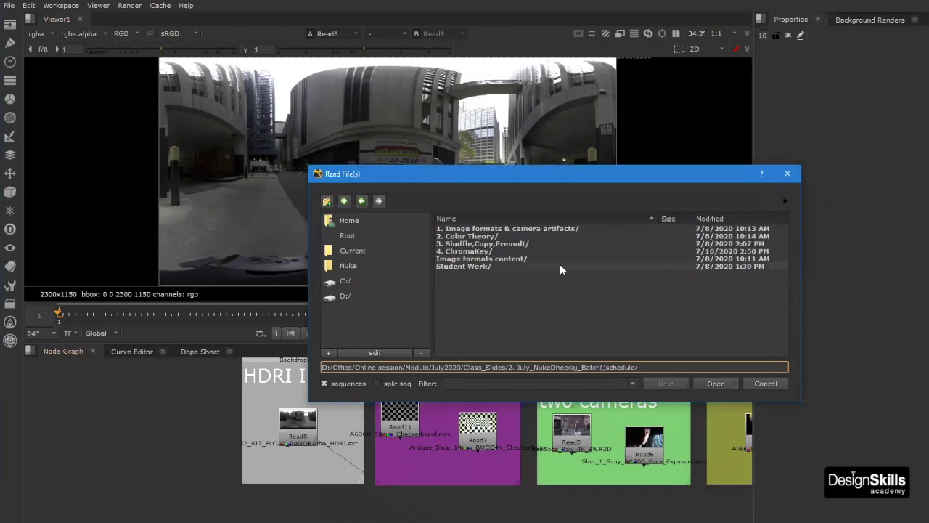
{"action": "left_click", "coordinate": [344, 202]}
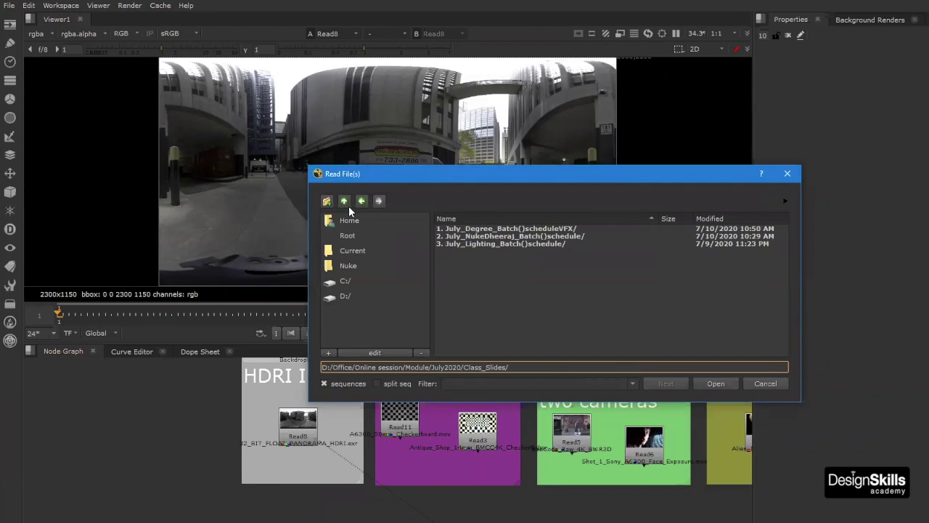
{"action": "double_click", "coordinate": [488, 244]}
{"action": "double_click", "coordinate": [461, 235]}
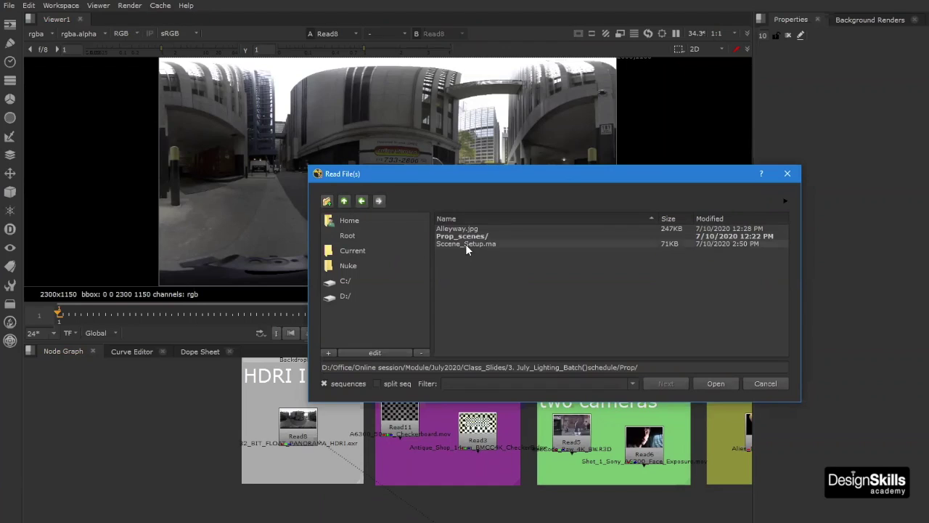
{"action": "left_click", "coordinate": [458, 229]}
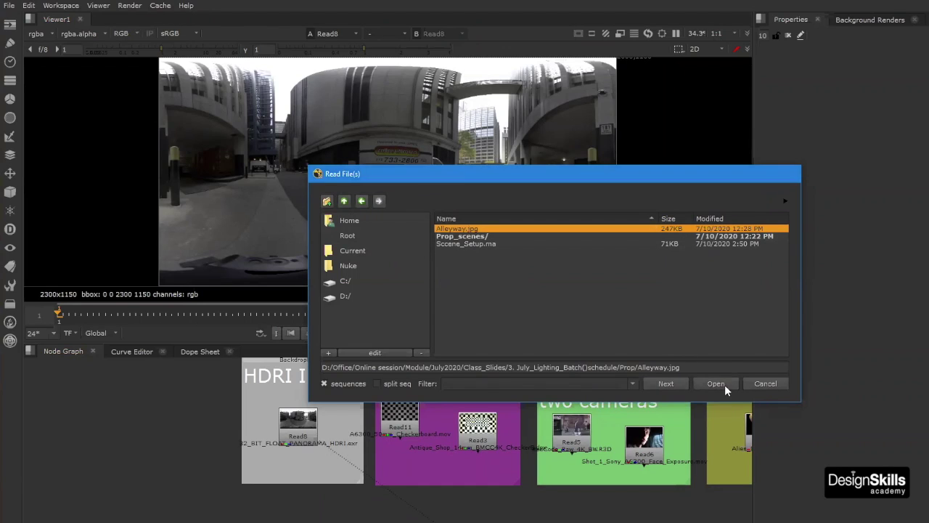
{"action": "left_click", "coordinate": [715, 384]}
Connect the alley image to the viewer and alternate it with the HDRI panorama to compare the two
{"action": "left_click", "coordinate": [202, 463]}
{"action": "key", "text": "1"}
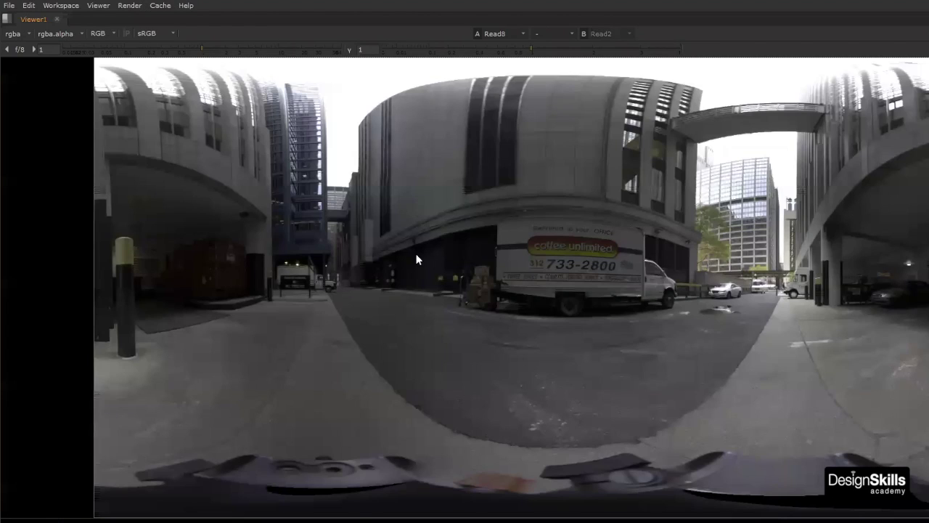
{"action": "key", "text": "1"}
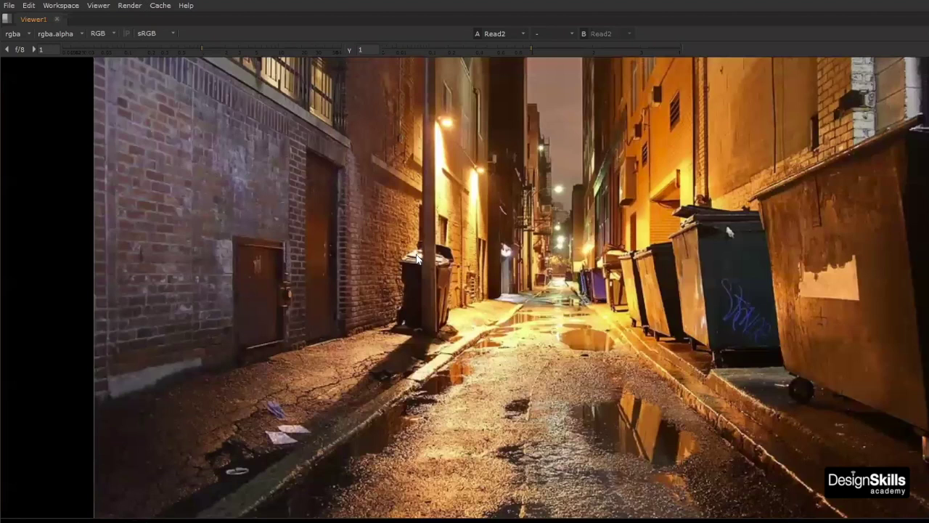
{"action": "key", "text": "2"}
{"action": "key", "text": "1"}
{"action": "key", "text": "2"}
{"action": "key", "text": "1"}
{"action": "key", "text": "2"}
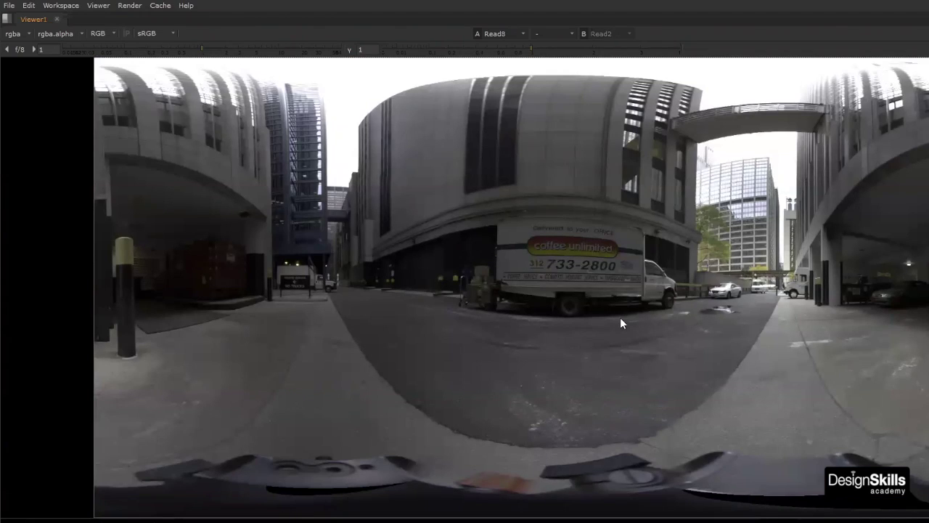
{"action": "key", "text": "1"}
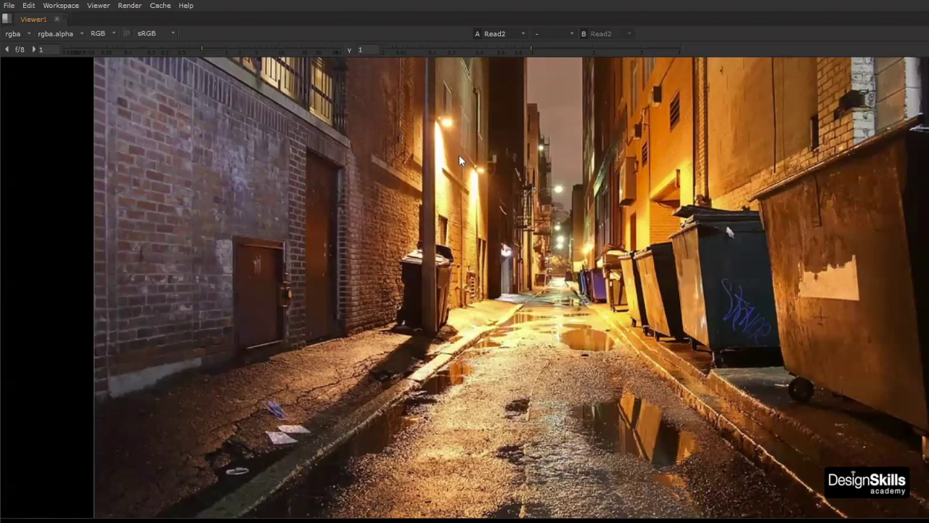
Examine the alley's wall lamps up close with the viewer gamma lowered to 0.5
{"action": "scroll", "coordinate": [459, 155], "scroll_direction": "up", "scroll_amount": 3}
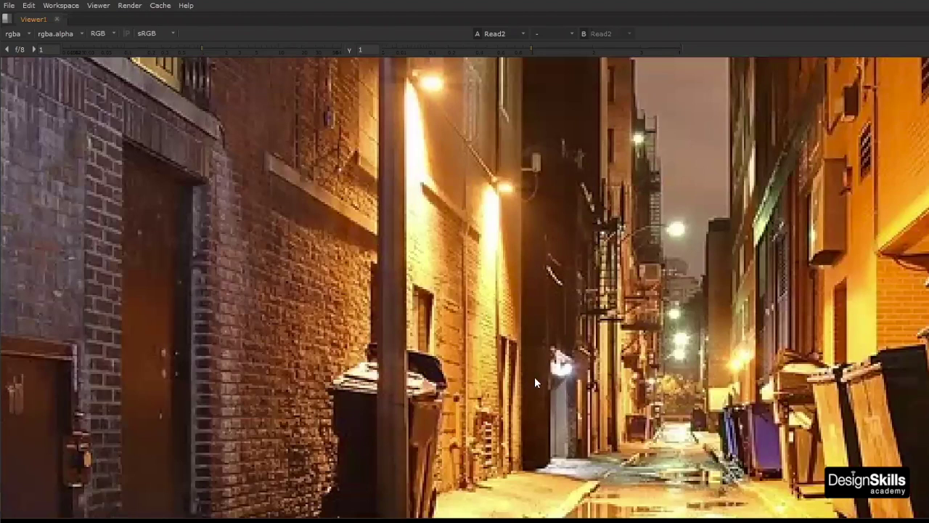
{"action": "middle_click_drag", "start_coordinate": [606, 255], "coordinate": [632, 353]}
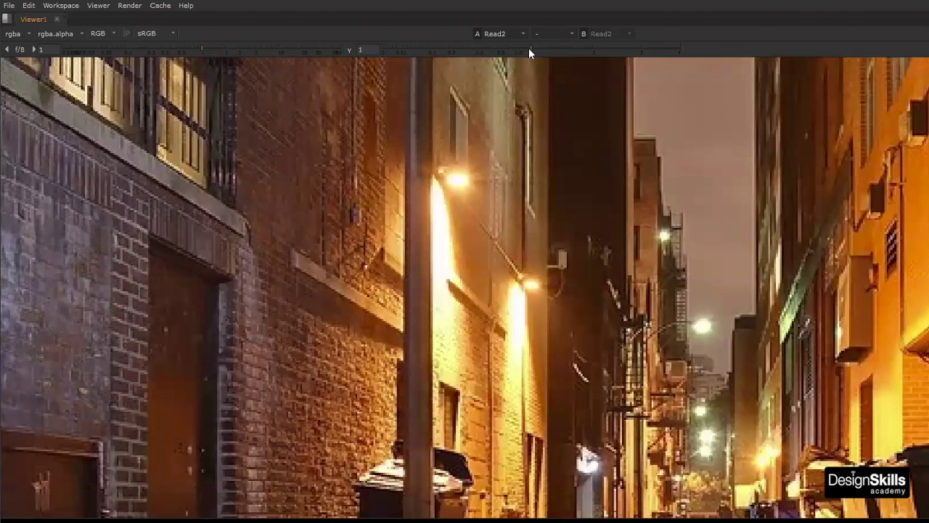
{"action": "left_click", "coordinate": [480, 45]}
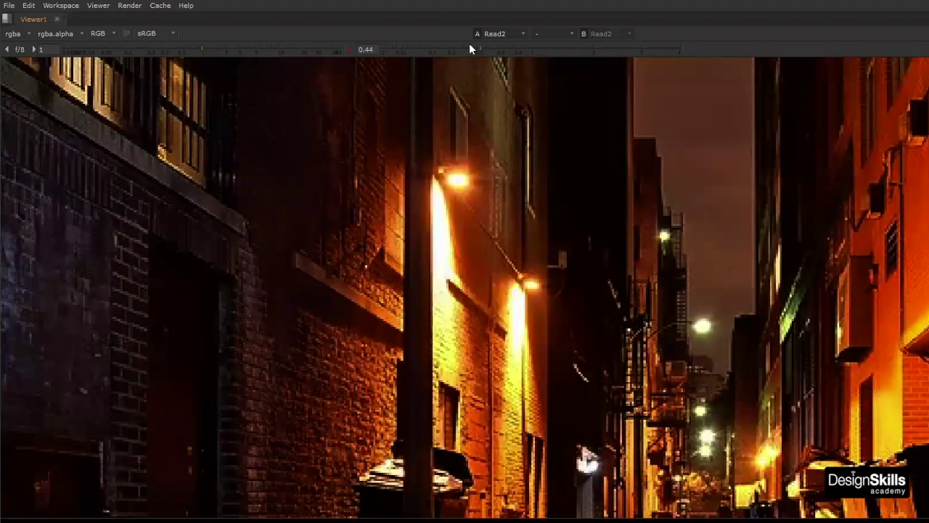
{"action": "left_click_drag", "start_coordinate": [469, 44], "coordinate": [504, 58]}
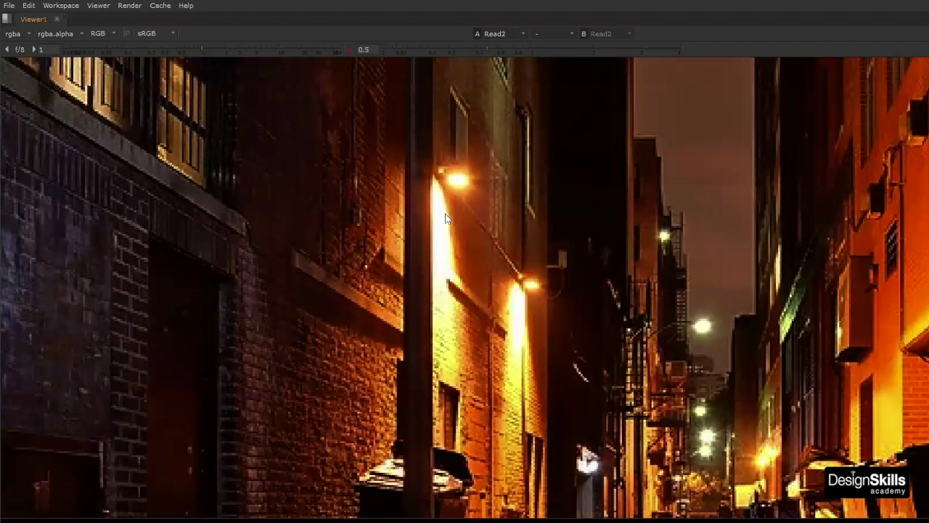
Check the highlights around the alley's wall lamps at viewer gamma 0.205, and reset the gamma to its default
{"action": "scroll", "coordinate": [446, 217], "scroll_direction": "up", "scroll_amount": 2}
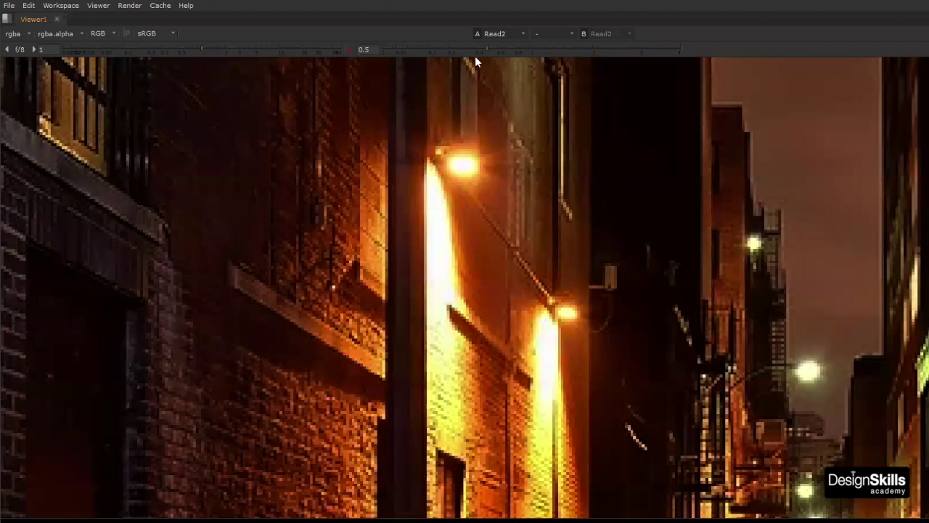
{"action": "left_click", "coordinate": [451, 52]}
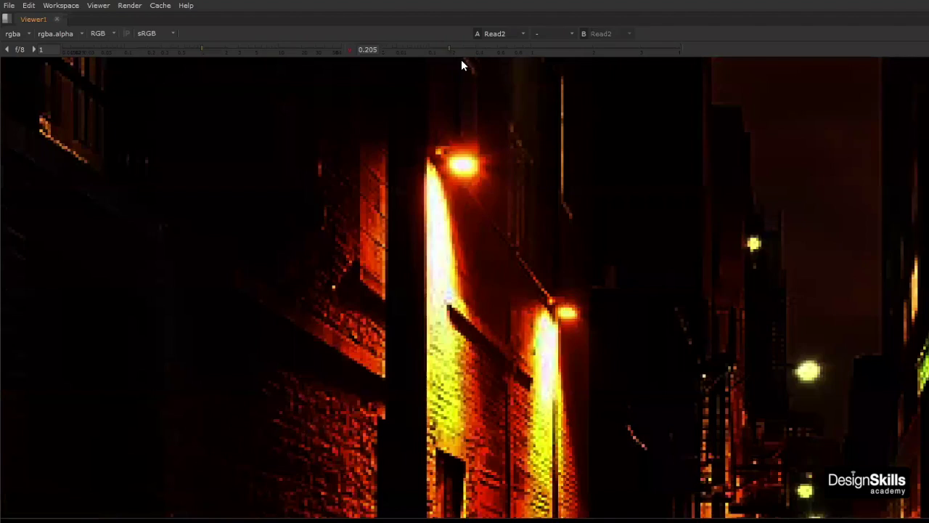
{"action": "left_click", "coordinate": [349, 52]}
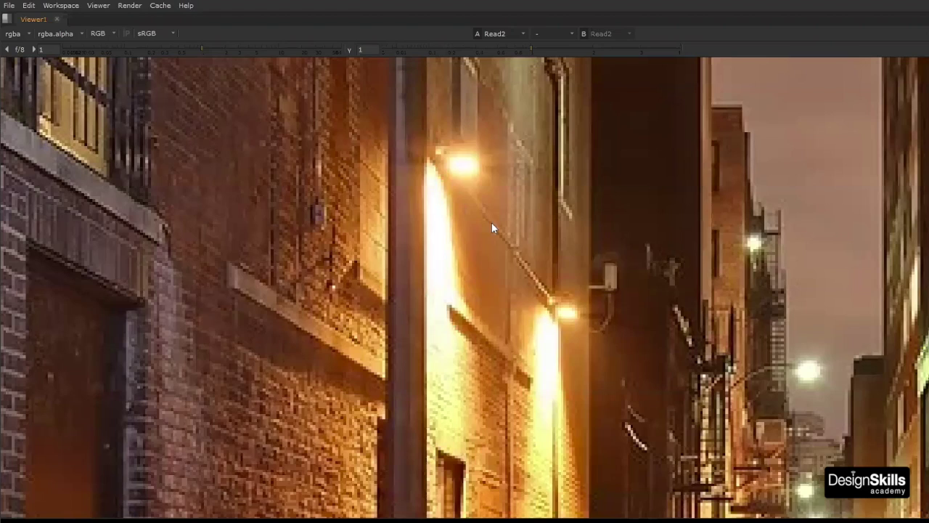
{"action": "scroll", "coordinate": [465, 239], "scroll_direction": "down", "scroll_amount": 4}
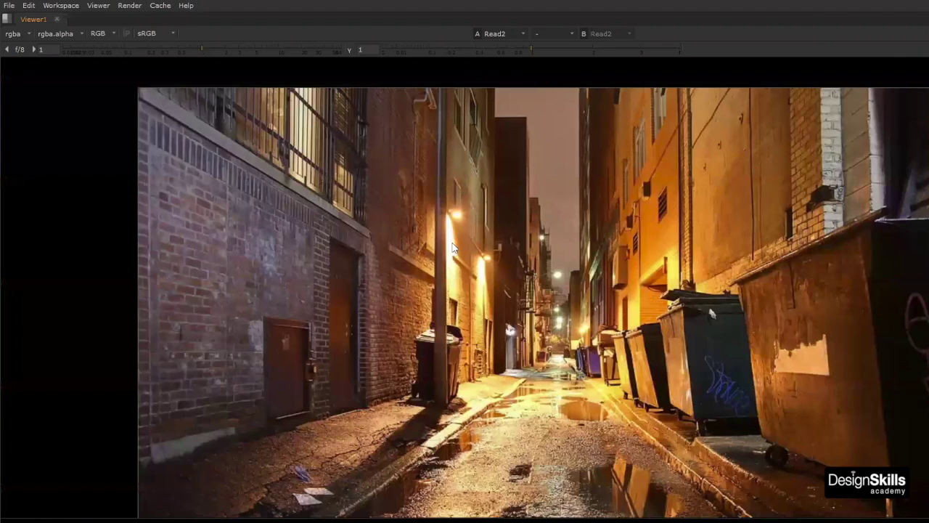
Switch the viewer back to the HDRI panorama and view it enlarged
{"action": "key", "text": "space"}
{"action": "left_click", "coordinate": [322, 437]}
{"action": "key", "text": "1"}
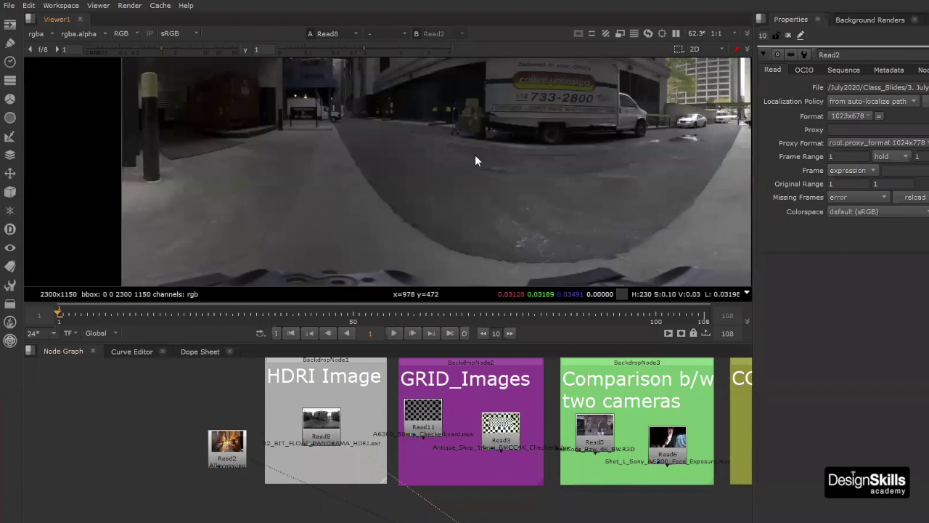
{"action": "key", "text": "space"}
{"action": "scroll", "coordinate": [468, 280], "scroll_direction": "up", "scroll_amount": 1}
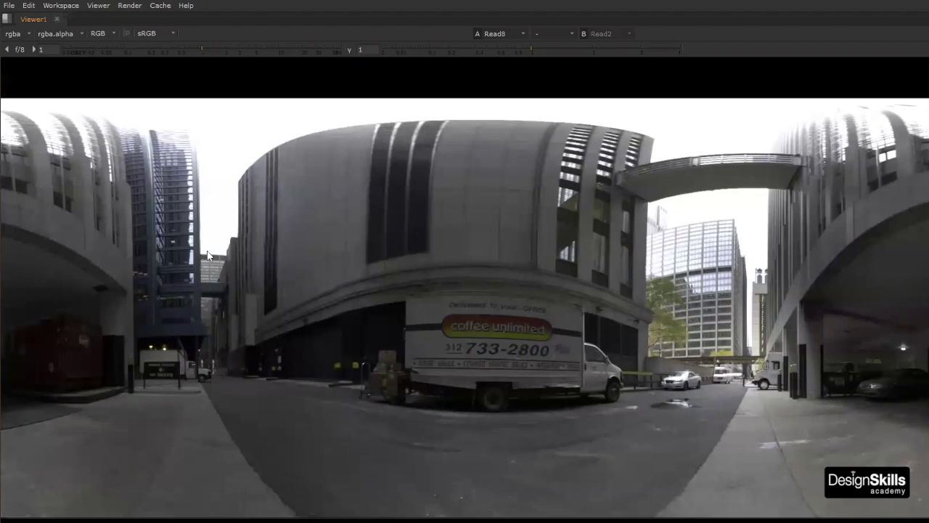
Examine the bright buildings and sky below the panorama's footbridge at viewer gamma about 0.22, and reset the gamma to its default
{"action": "scroll", "coordinate": [675, 219], "scroll_direction": "up", "scroll_amount": 3}
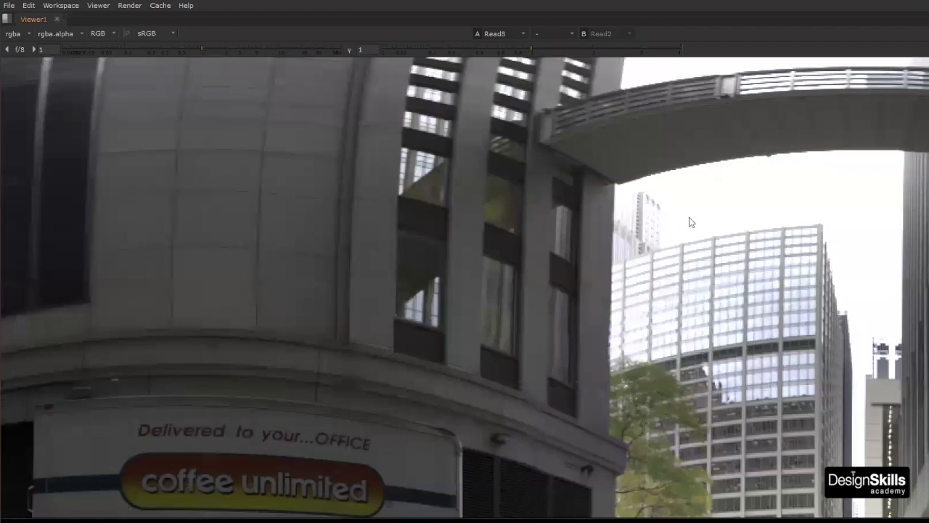
{"action": "scroll", "coordinate": [633, 214], "scroll_direction": "up", "scroll_amount": 3}
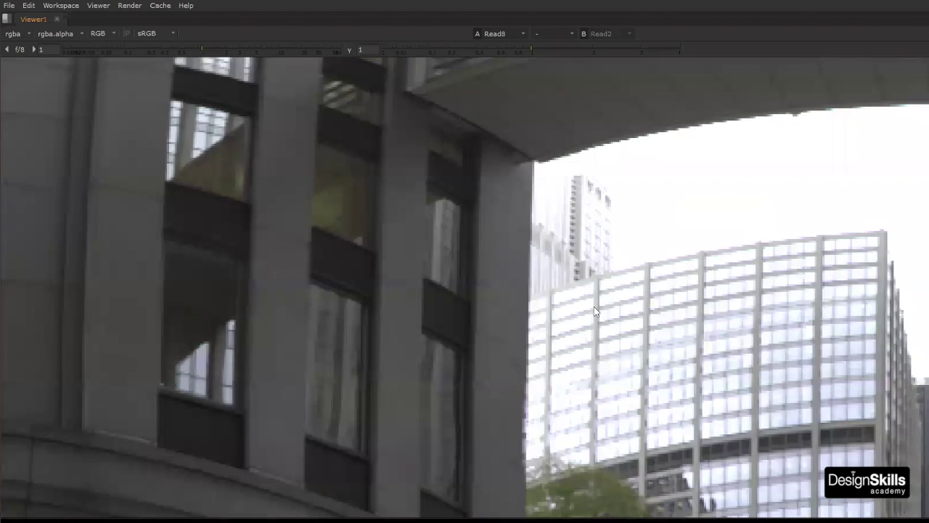
{"action": "scroll", "coordinate": [606, 280], "scroll_direction": "up", "scroll_amount": 5}
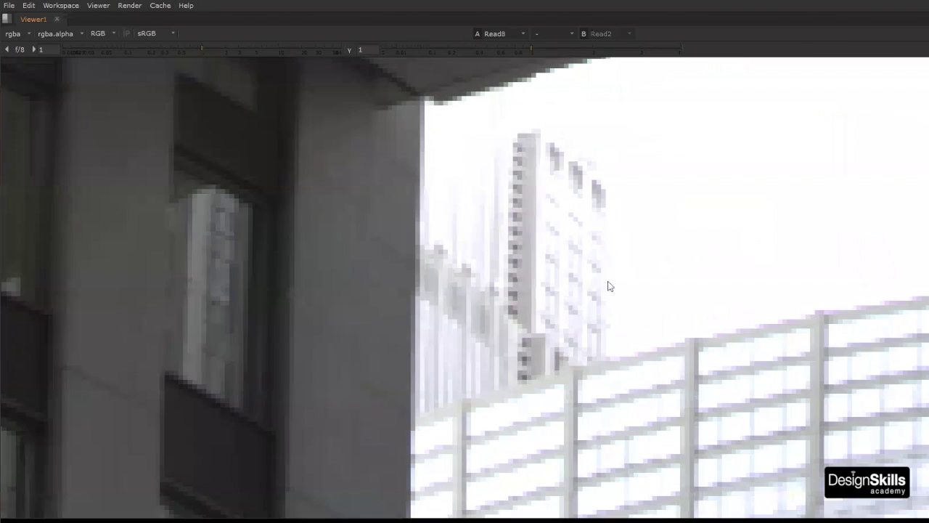
{"action": "scroll", "coordinate": [552, 294], "scroll_direction": "down", "scroll_amount": 1}
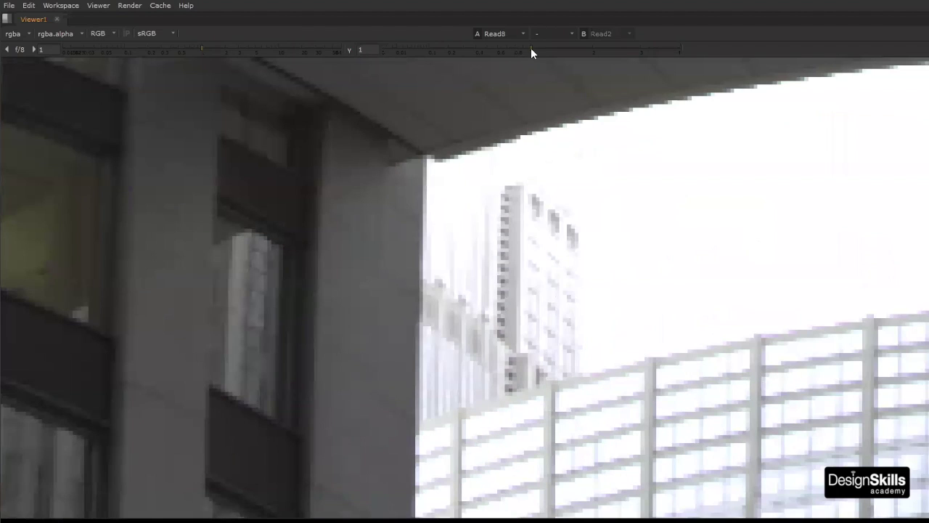
{"action": "left_click_drag", "start_coordinate": [528, 48], "coordinate": [452, 47]}
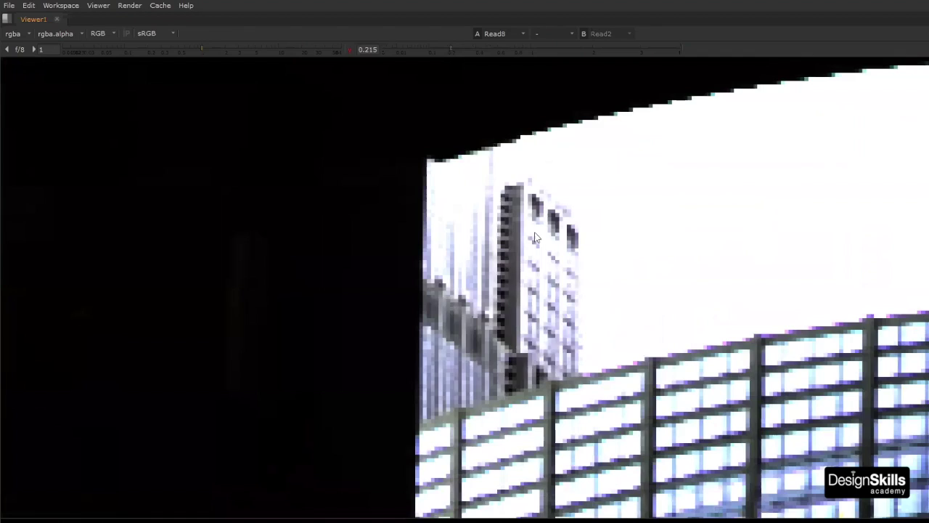
{"action": "scroll", "coordinate": [572, 292], "scroll_direction": "down", "scroll_amount": 1}
{"action": "scroll", "coordinate": [572, 292], "scroll_direction": "down", "scroll_amount": 2}
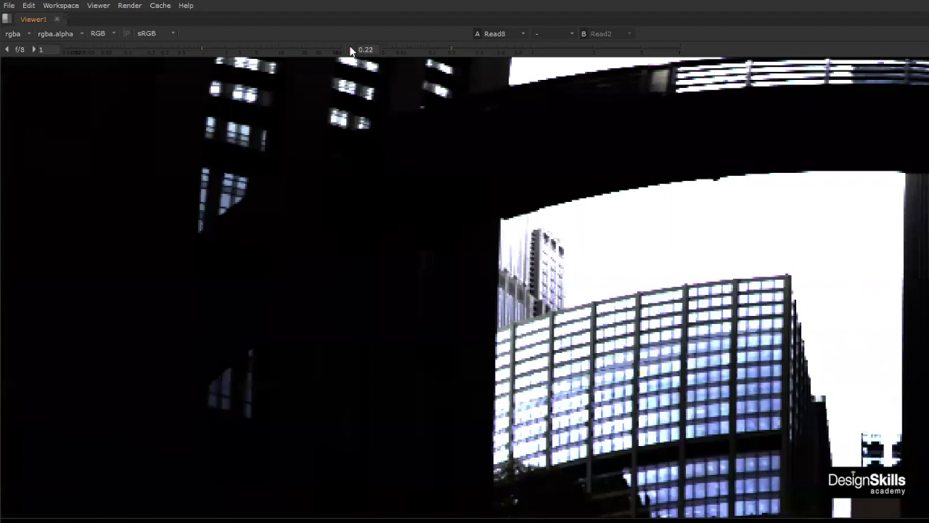
{"action": "left_click", "coordinate": [350, 49]}
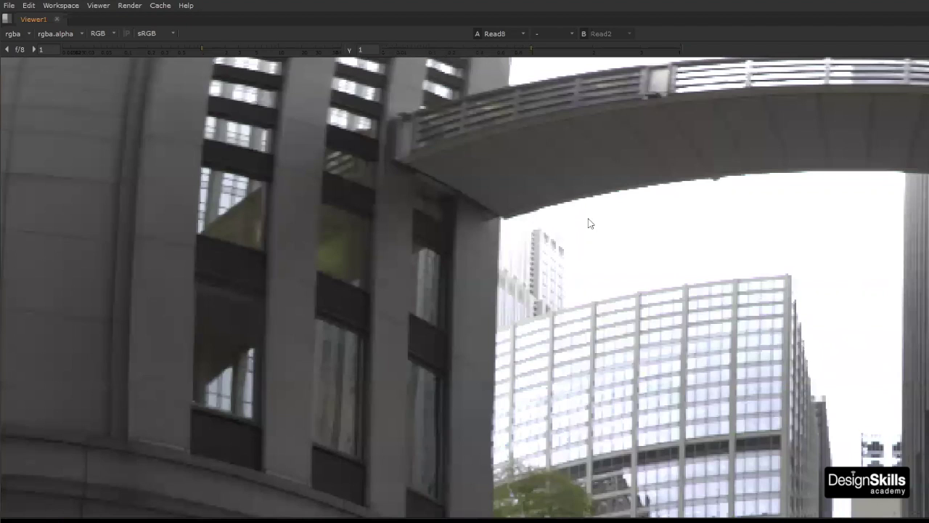
{"action": "scroll", "coordinate": [580, 239], "scroll_direction": "up", "scroll_amount": 1}
Switch the viewer from the panorama to the alley image and enlarge the viewer for close inspection
{"action": "key", "text": "space"}
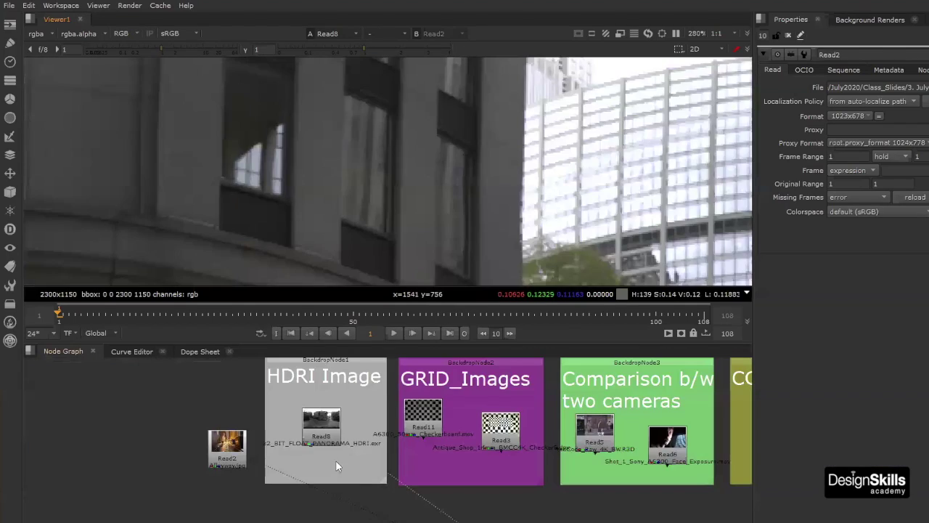
{"action": "key", "text": "1"}
{"action": "key", "text": "space"}
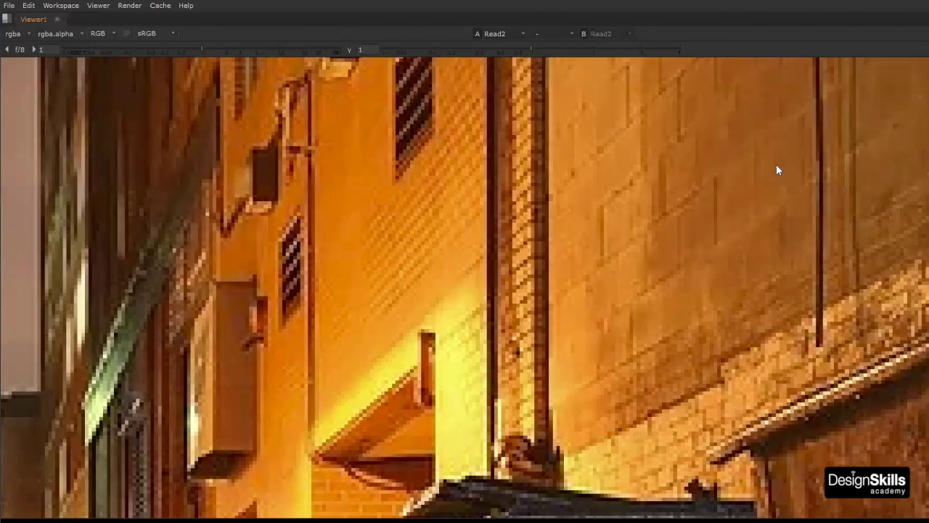
Examine the highlights around the alley's wall lamps at viewer gain 0.23, and reset the gain to its default
{"action": "key", "text": "f"}
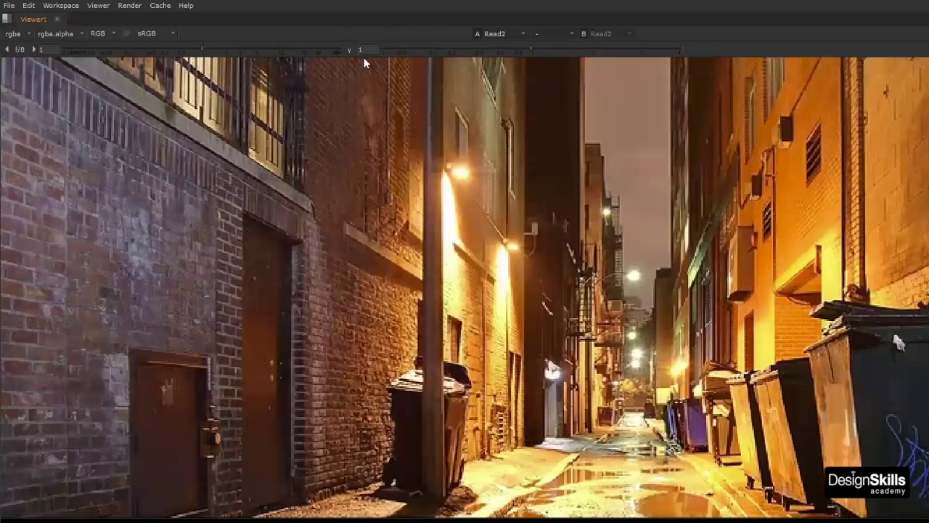
{"action": "mouse_move", "coordinate": [202, 49]}
{"action": "left_mouse_down"}
{"action": "mouse_move", "coordinate": [136, 61]}
{"action": "mouse_move", "coordinate": [198, 58]}
{"action": "left_mouse_up"}
{"action": "left_click", "coordinate": [152, 66]}
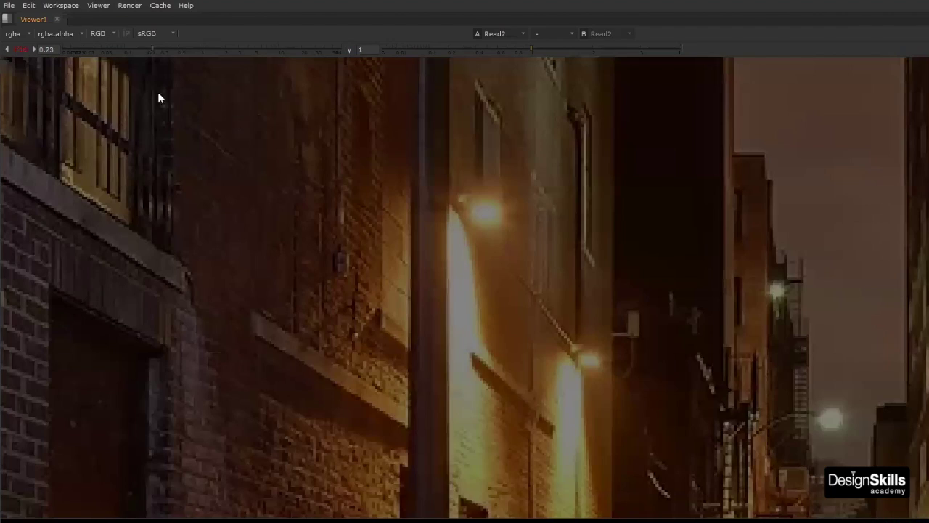
{"action": "left_click", "coordinate": [18, 53]}
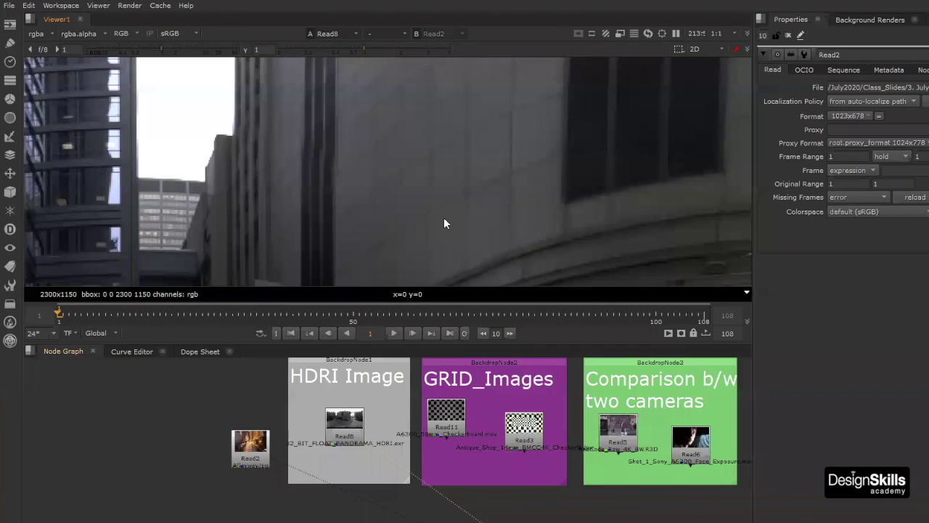
Enlarge the HDRI panorama in the viewer, examine the bright buildings below the footbridge at viewer gain about 0.28, and reset the gain
{"action": "key", "text": "space"}
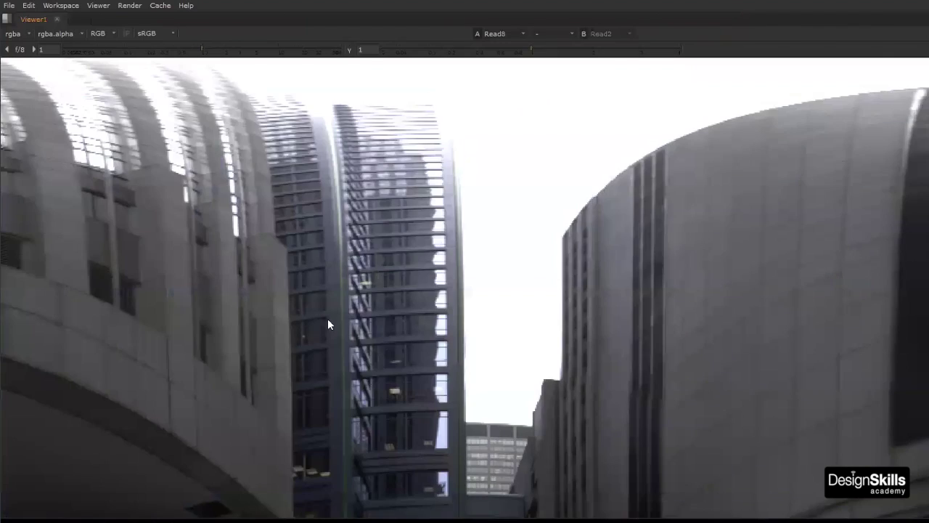
{"action": "scroll", "coordinate": [594, 259], "scroll_direction": "down", "scroll_amount": 3}
{"action": "scroll", "coordinate": [357, 283], "scroll_direction": "up", "scroll_amount": 3}
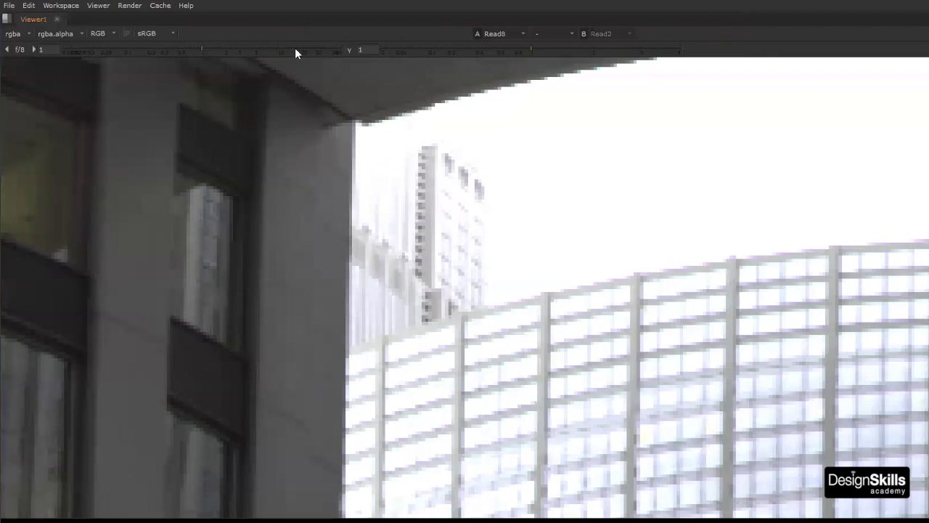
{"action": "left_click_drag", "start_coordinate": [202, 48], "coordinate": [159, 51]}
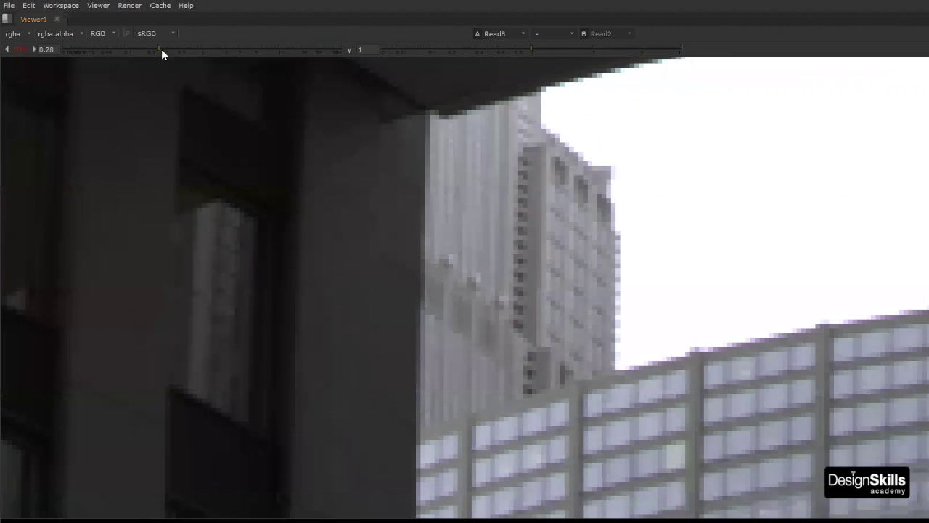
{"action": "mouse_move", "coordinate": [162, 48]}
{"action": "left_mouse_down"}
{"action": "mouse_move", "coordinate": [208, 52]}
{"action": "mouse_move", "coordinate": [161, 50]}
{"action": "left_mouse_up"}
{"action": "left_click", "coordinate": [188, 48], "text": "ctrl"}
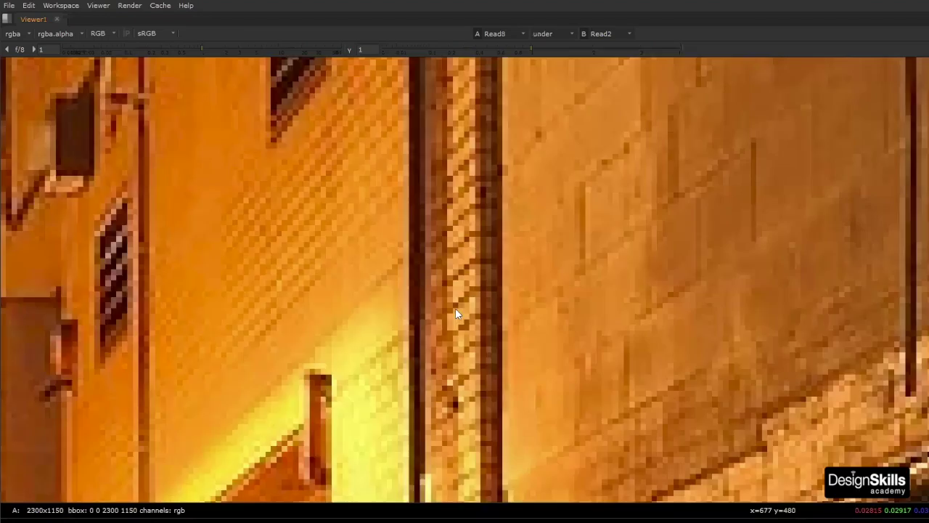
Compare the panorama and the alley image by shifting the viewer wipe across the alley, and turn the wipe off
{"action": "scroll", "coordinate": [455, 313], "scroll_direction": "down", "scroll_amount": 5}
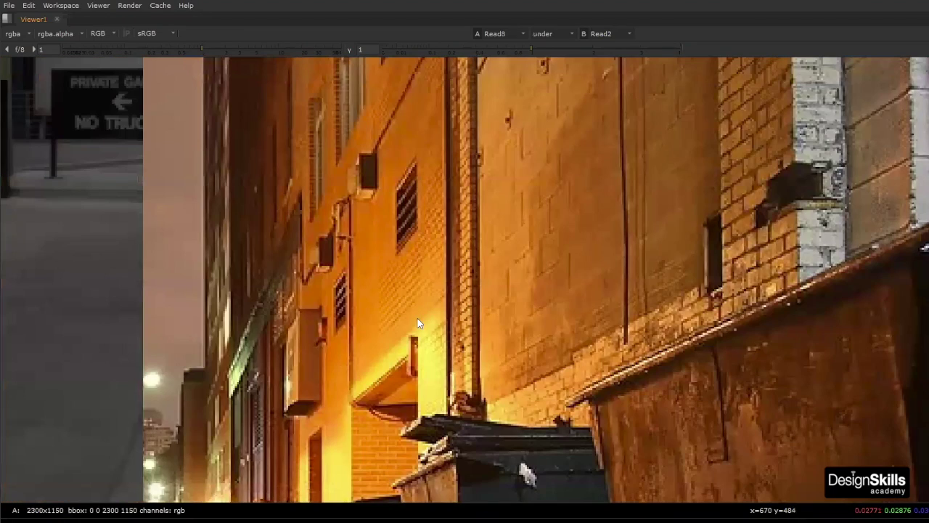
{"action": "scroll", "coordinate": [456, 297], "scroll_direction": "down", "scroll_amount": 5}
{"action": "middle_click_drag", "start_coordinate": [486, 284], "coordinate": [489, 320]}
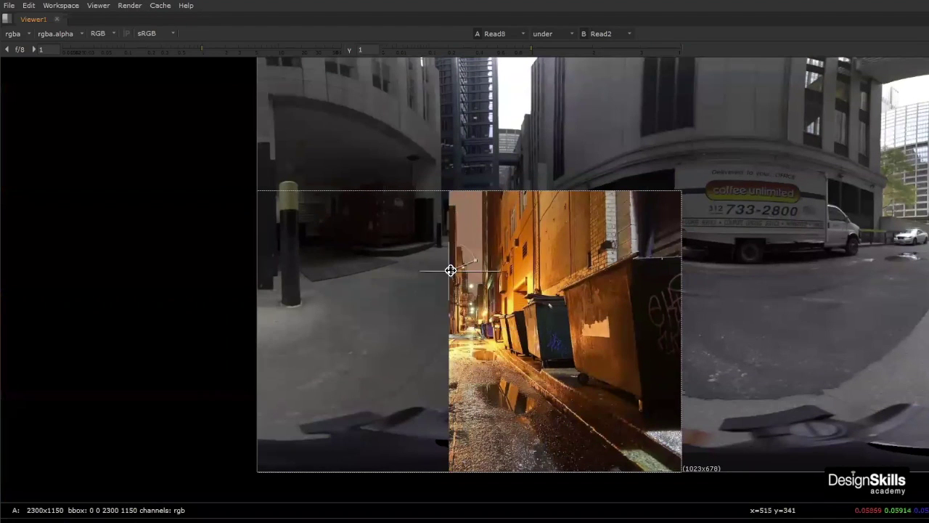
{"action": "left_click_drag", "start_coordinate": [489, 320], "coordinate": [411, 339]}
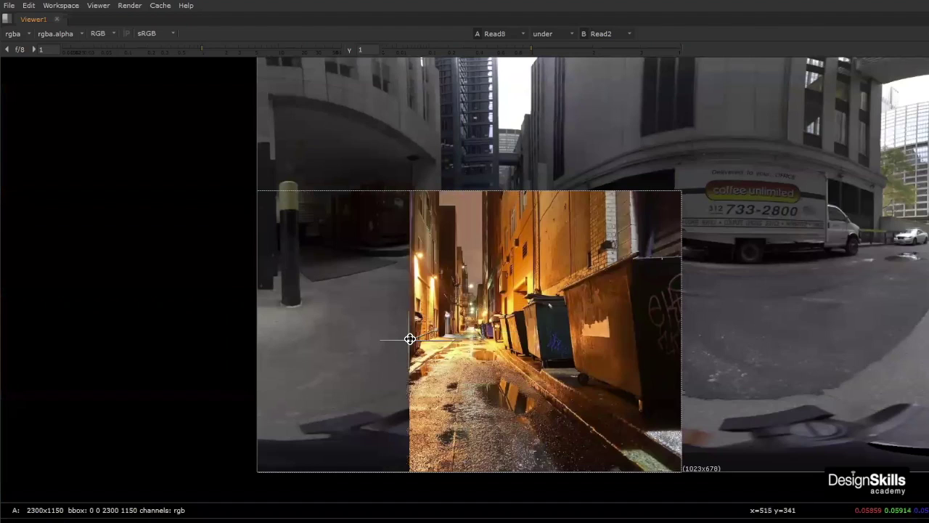
{"action": "key", "text": "w"}
{"action": "scroll", "coordinate": [546, 279], "scroll_direction": "down", "scroll_amount": 3}
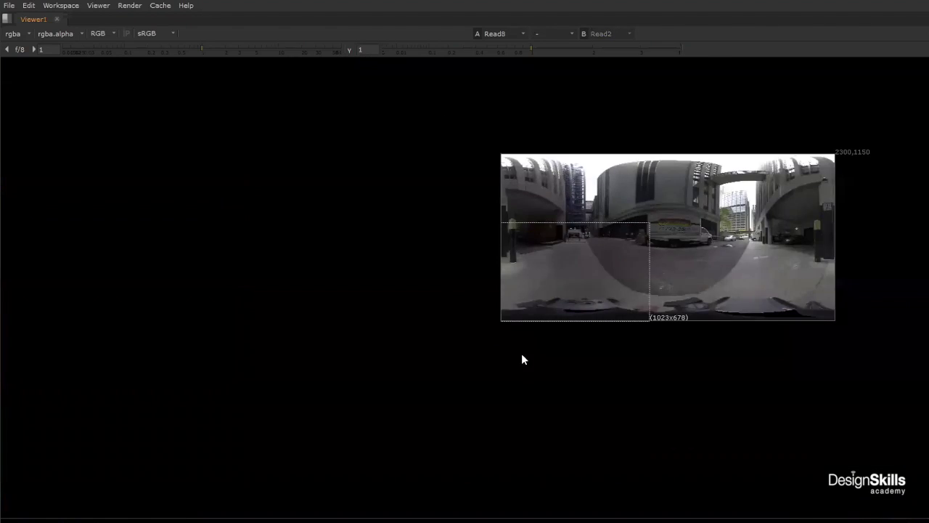
{"action": "scroll", "coordinate": [539, 332], "scroll_direction": "up", "scroll_amount": 5}
{"action": "scroll", "coordinate": [467, 362], "scroll_direction": "up", "scroll_amount": 6}
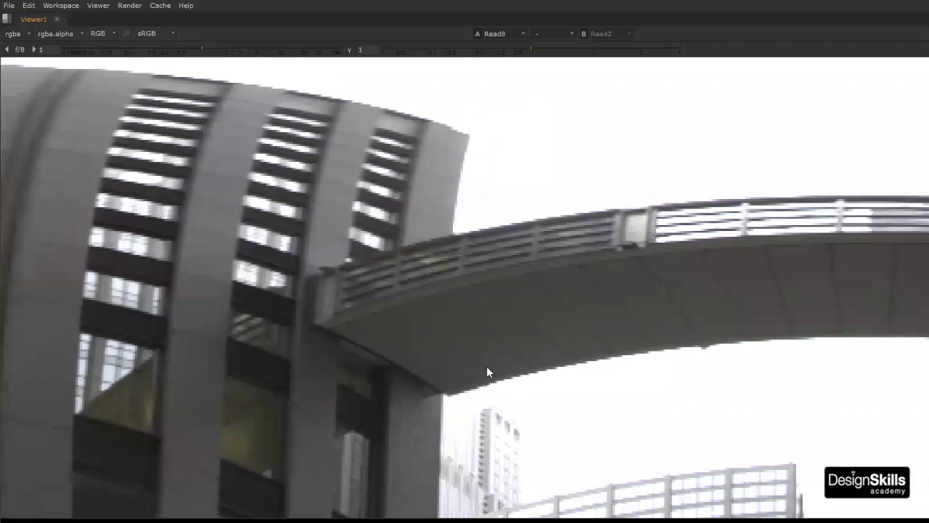
Show the alley image, examine its wall lamps closely at viewer gains 0.31, 0.135 and 0.09, and reset the gain to its default
{"action": "key", "text": "2"}
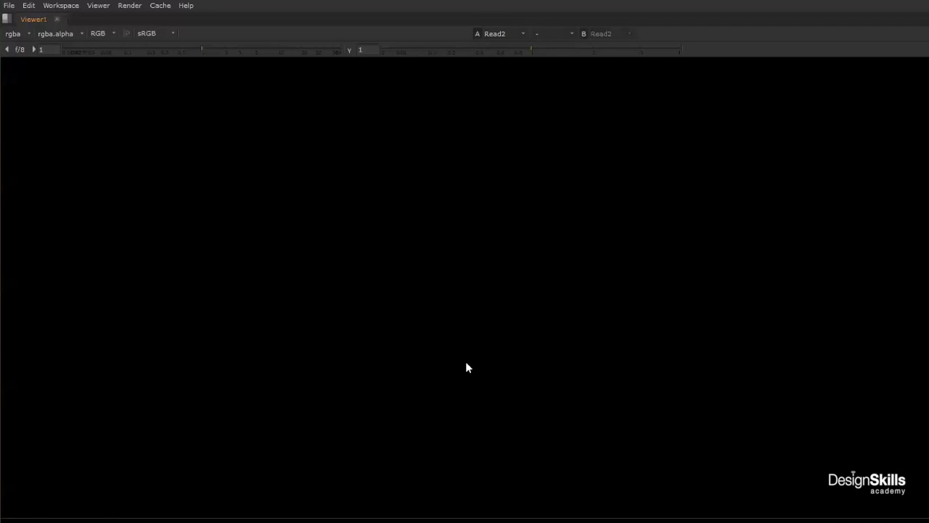
{"action": "scroll", "coordinate": [468, 184], "scroll_direction": "up", "scroll_amount": 5}
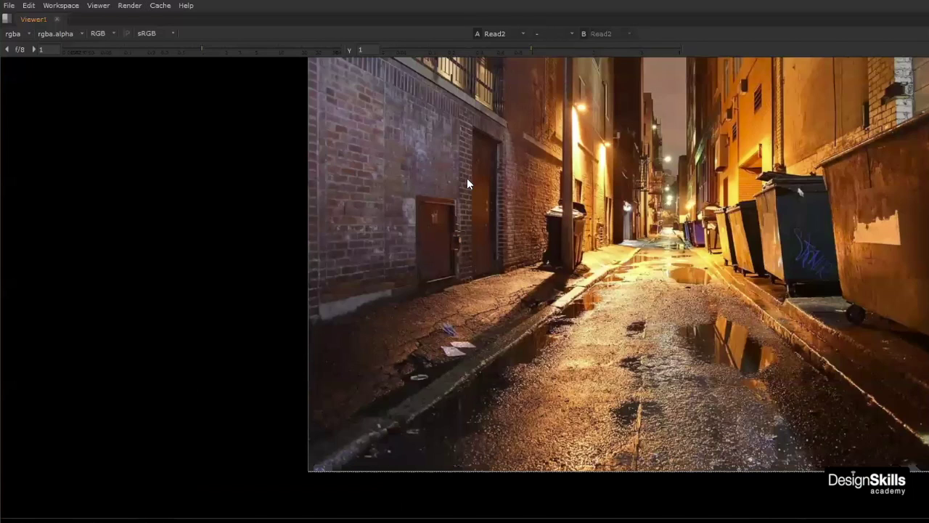
{"action": "scroll", "coordinate": [613, 202], "scroll_direction": "up", "scroll_amount": 5}
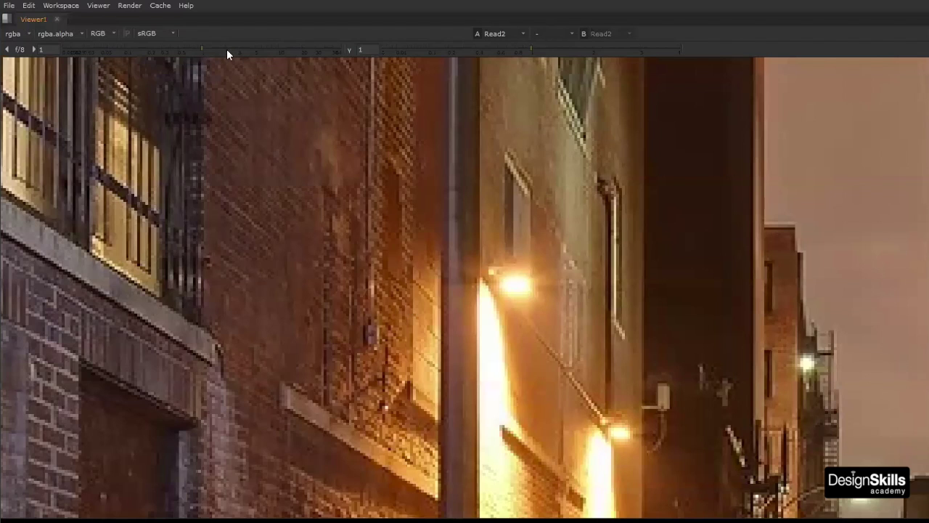
{"action": "left_click_drag", "start_coordinate": [187, 50], "coordinate": [164, 50]}
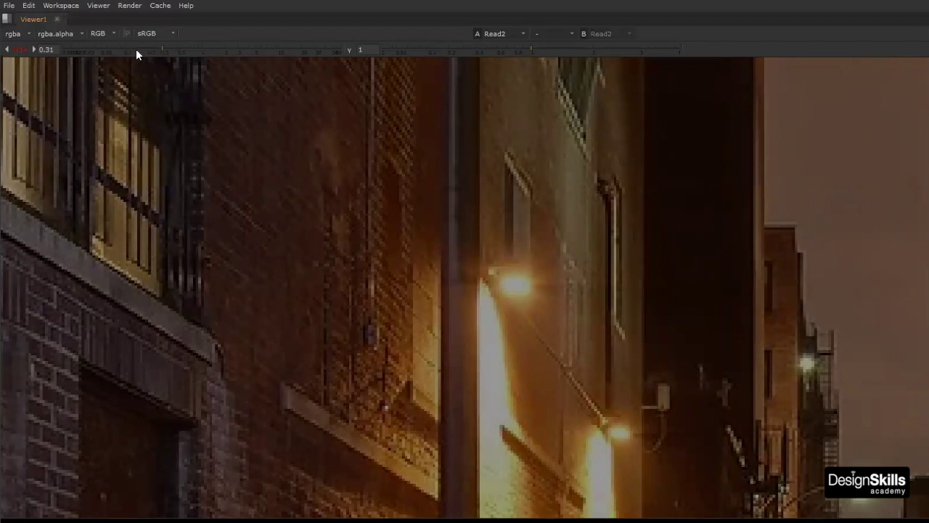
{"action": "left_click_drag", "start_coordinate": [140, 48], "coordinate": [133, 52]}
{"action": "scroll", "coordinate": [522, 300], "scroll_direction": "up", "scroll_amount": 2}
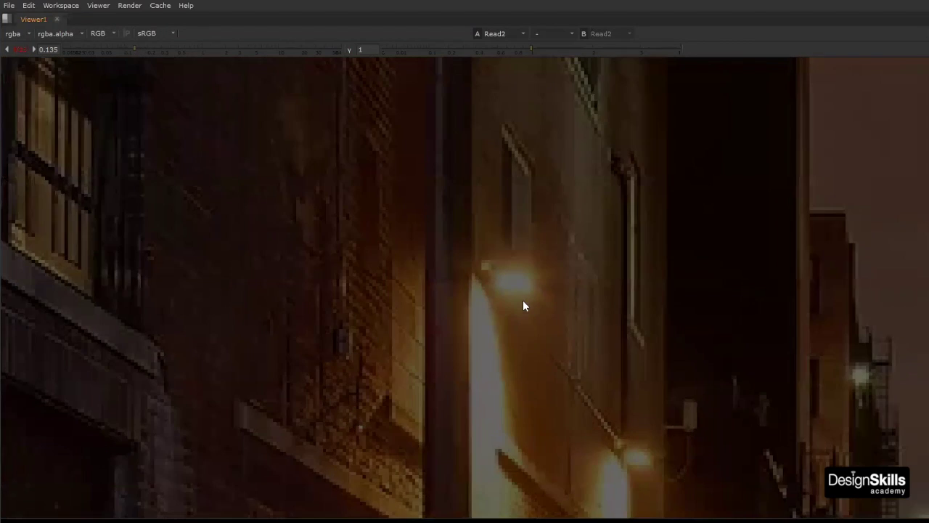
{"action": "scroll", "coordinate": [524, 301], "scroll_direction": "up", "scroll_amount": 2}
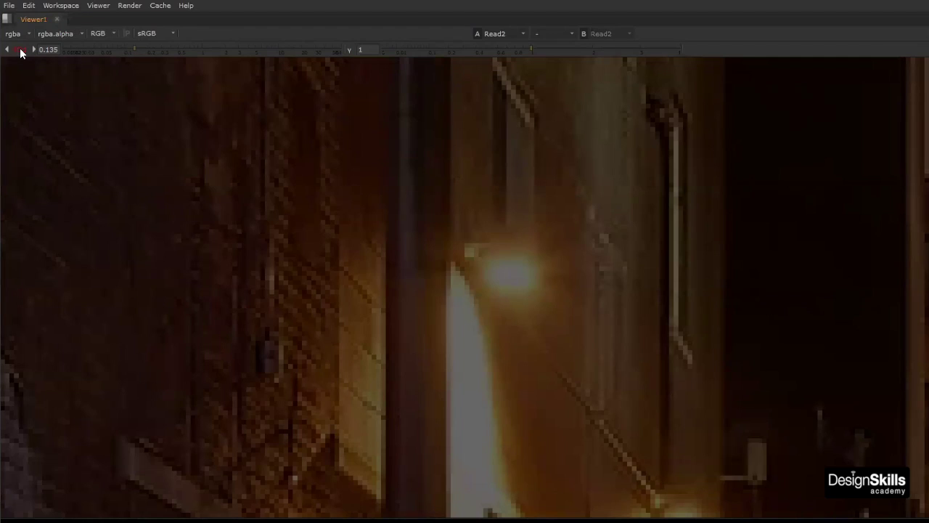
{"action": "left_click", "coordinate": [122, 51]}
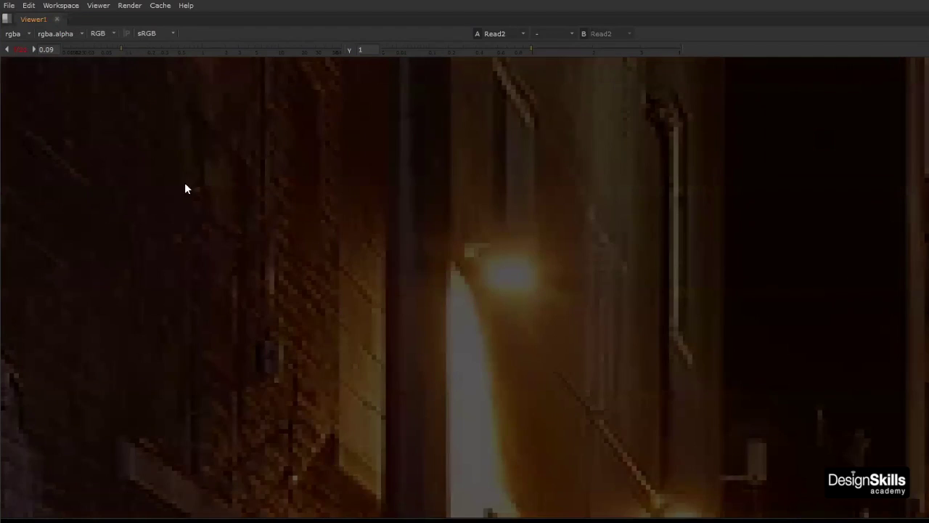
{"action": "left_click", "coordinate": [24, 51]}
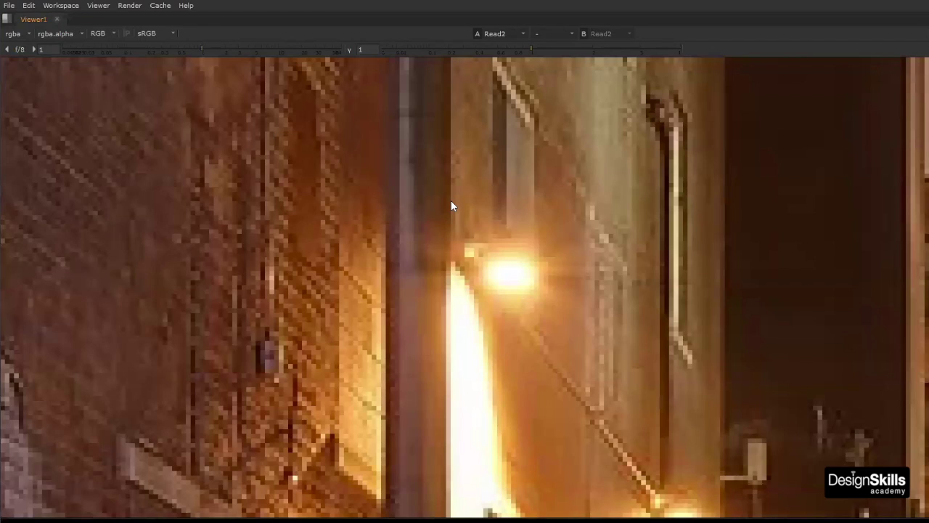
Return to the enlarged HDRI panorama and examine the bright buildings below the footbridge with the viewer gain lowered
{"action": "key", "text": "space"}
{"action": "key", "text": "2"}
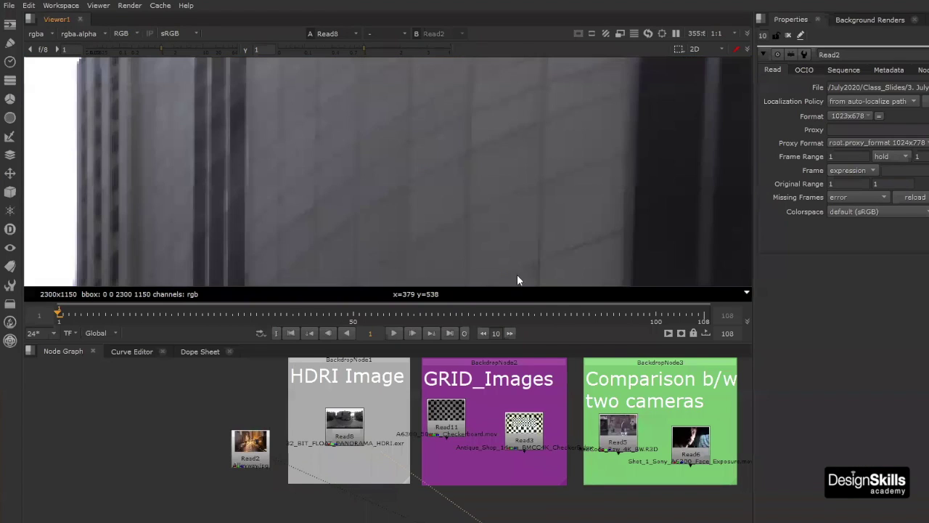
{"action": "key", "text": "space"}
{"action": "scroll", "coordinate": [518, 264], "scroll_direction": "down", "scroll_amount": 3}
{"action": "scroll", "coordinate": [518, 264], "scroll_direction": "up", "scroll_amount": 8}
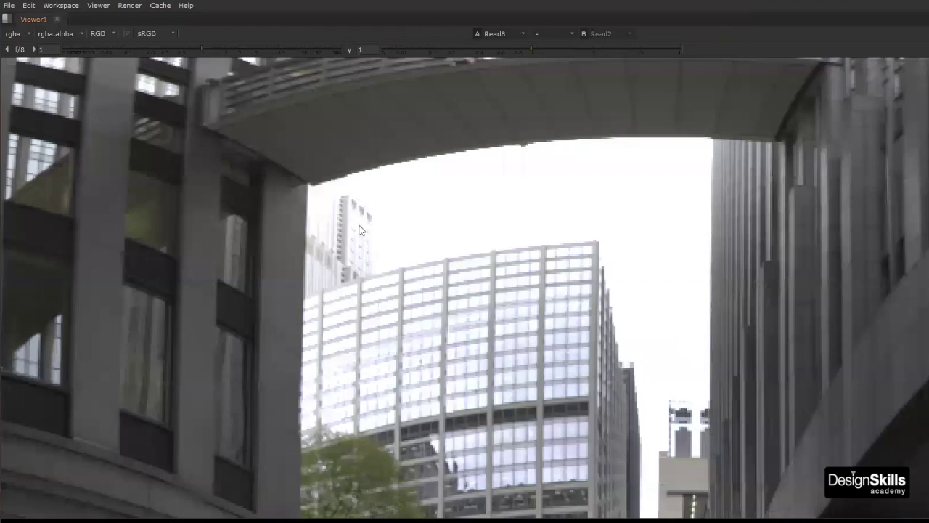
{"action": "scroll", "coordinate": [359, 226], "scroll_direction": "up", "scroll_amount": 5}
{"action": "middle_click_drag", "start_coordinate": [312, 225], "coordinate": [327, 240]}
{"action": "left_click_drag", "start_coordinate": [201, 50], "coordinate": [143, 40]}
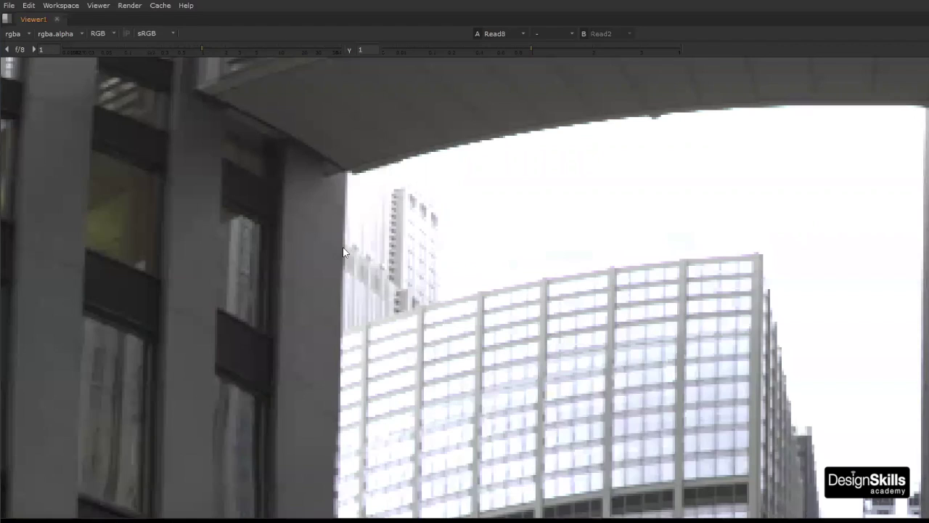
View the whole panorama, look closely at the glass building behind the tree, and restore the viewer to its normal size
{"action": "key", "text": "f"}
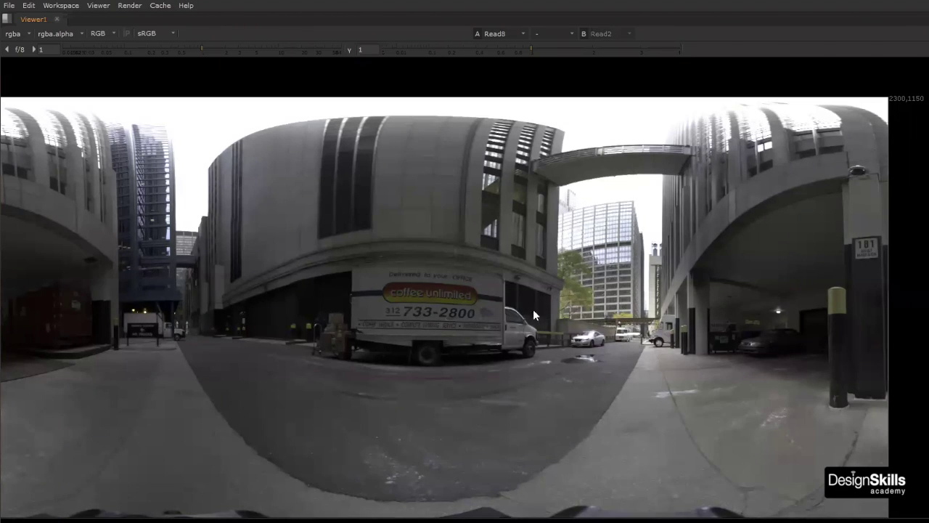
{"action": "scroll", "coordinate": [533, 314], "scroll_direction": "up", "scroll_amount": 5}
{"action": "middle_click_drag", "start_coordinate": [478, 324], "coordinate": [377, 294]}
{"action": "key", "text": "space"}
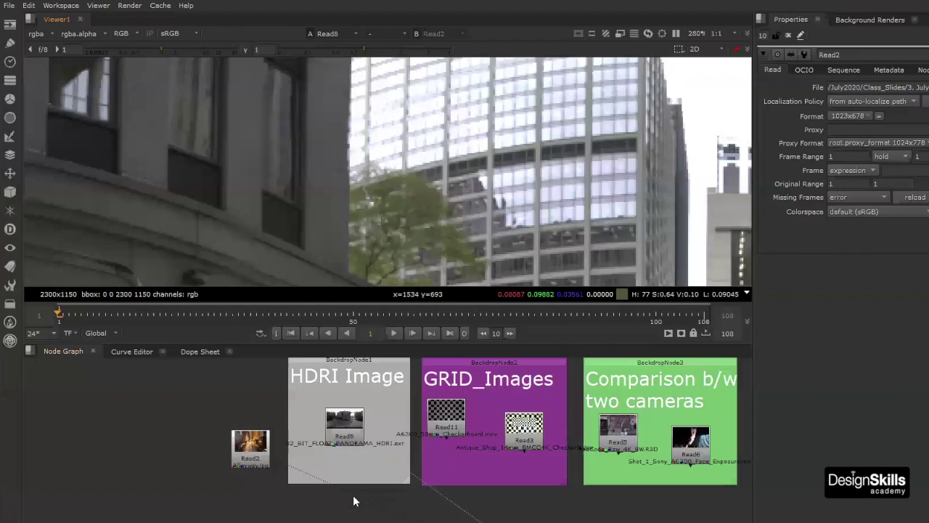
Connect the A6300 50mm and Antique_Shop 14mm checkerboard nodes to viewer inputs 1 and 2, and shift both nodes slightly within the GRID_Images backdrop
{"action": "scroll", "coordinate": [380, 485], "scroll_direction": "down", "scroll_amount": 2}
{"action": "scroll", "coordinate": [343, 484], "scroll_direction": "up", "scroll_amount": 3}
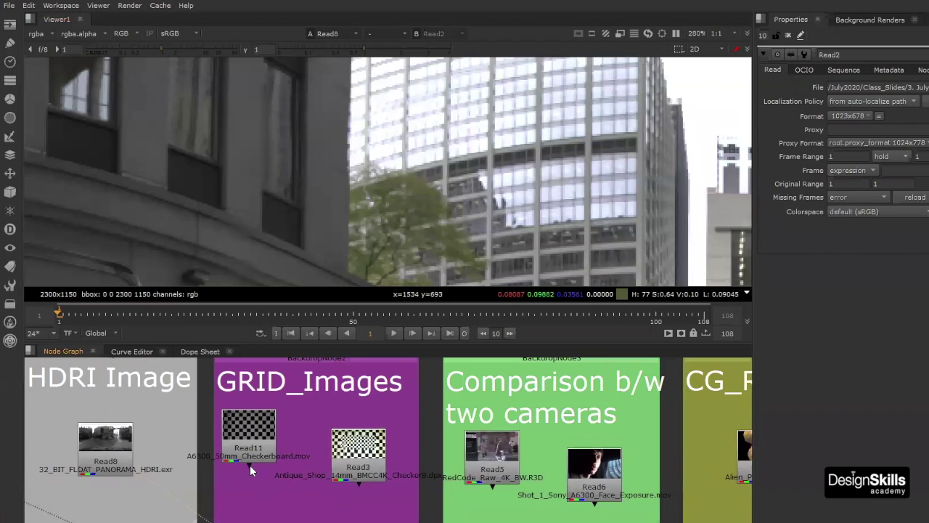
{"action": "left_click", "coordinate": [247, 446]}
{"action": "key", "text": "1"}
{"action": "left_click", "coordinate": [358, 454]}
{"action": "key", "text": "2"}
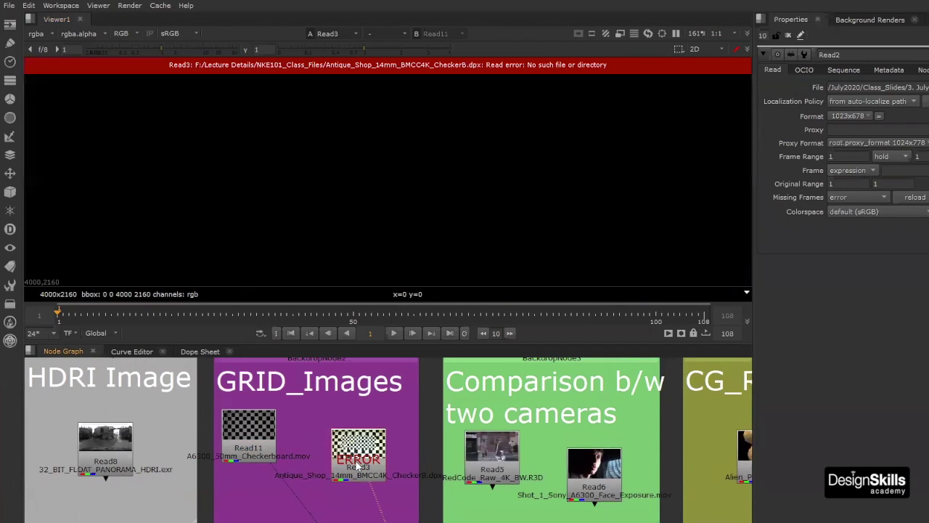
{"action": "key", "text": "1"}
{"action": "left_click_drag", "start_coordinate": [358, 463], "coordinate": [378, 483]}
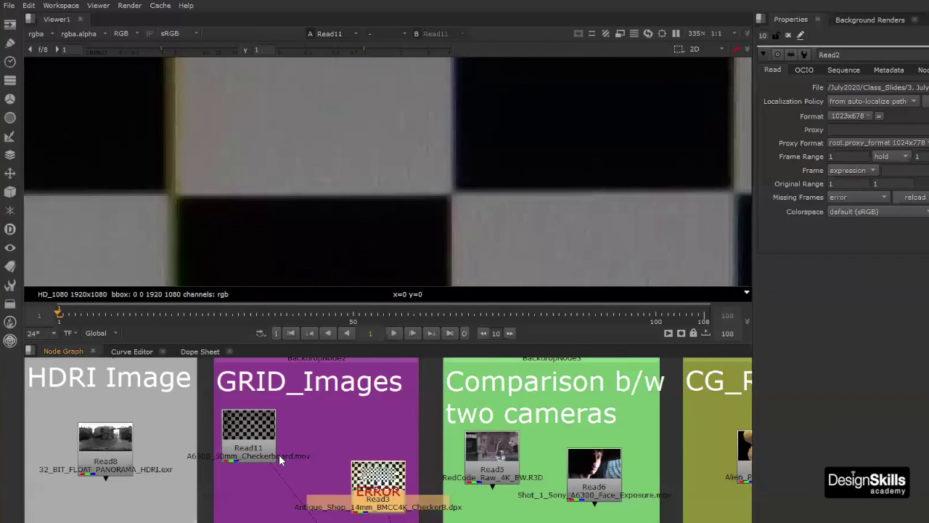
{"action": "left_click_drag", "start_coordinate": [281, 456], "coordinate": [304, 470]}
Inspect the full A6300 50mm checkerboard in the enlarged viewer, and restore the viewer to its normal size
{"action": "scroll", "coordinate": [316, 150], "scroll_direction": "down", "scroll_amount": 5}
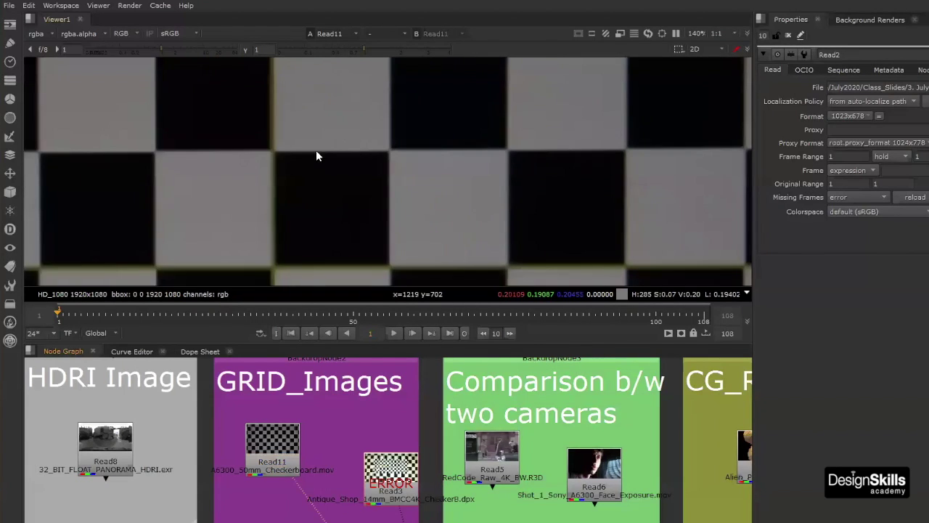
{"action": "key", "text": "space"}
{"action": "scroll", "coordinate": [424, 213], "scroll_direction": "down", "scroll_amount": 5}
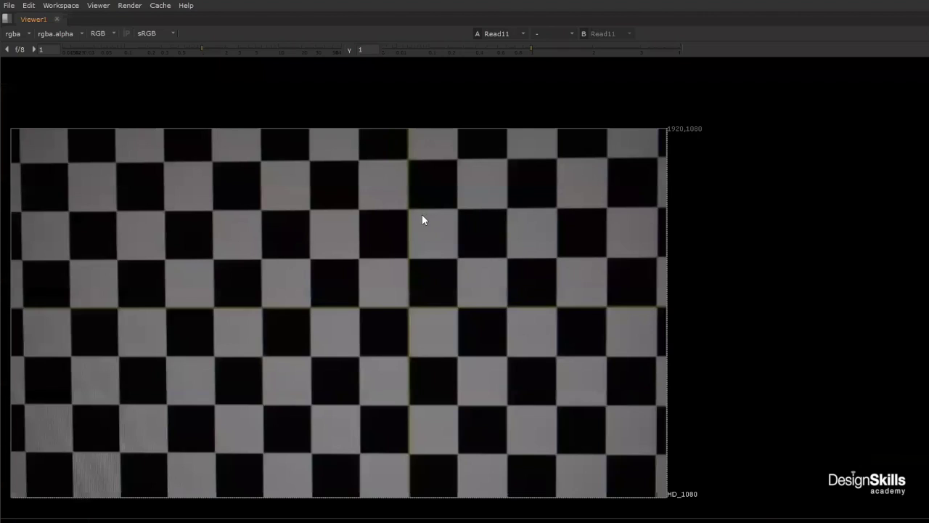
{"action": "scroll", "coordinate": [422, 214], "scroll_direction": "down", "scroll_amount": 2}
{"action": "middle_click_drag", "start_coordinate": [330, 267], "coordinate": [363, 261]}
{"action": "key", "text": "space"}
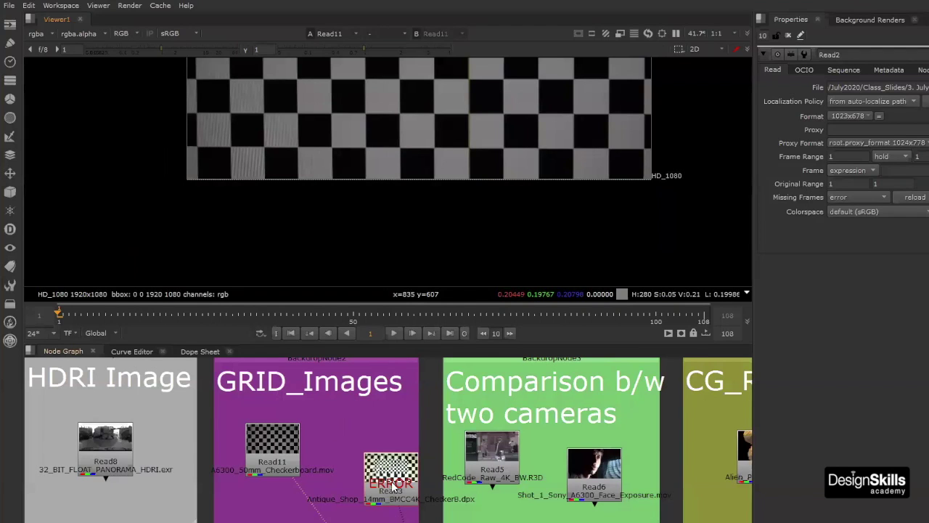
Shift the Antique_Shop 14mm checkerboard node and relink it to Antique_Shop_14mm_BMCC4K_CheckerB.dpx in the Image formats content folder
{"action": "left_click_drag", "start_coordinate": [372, 464], "coordinate": [345, 441]}
{"action": "double_click", "coordinate": [371, 459]}
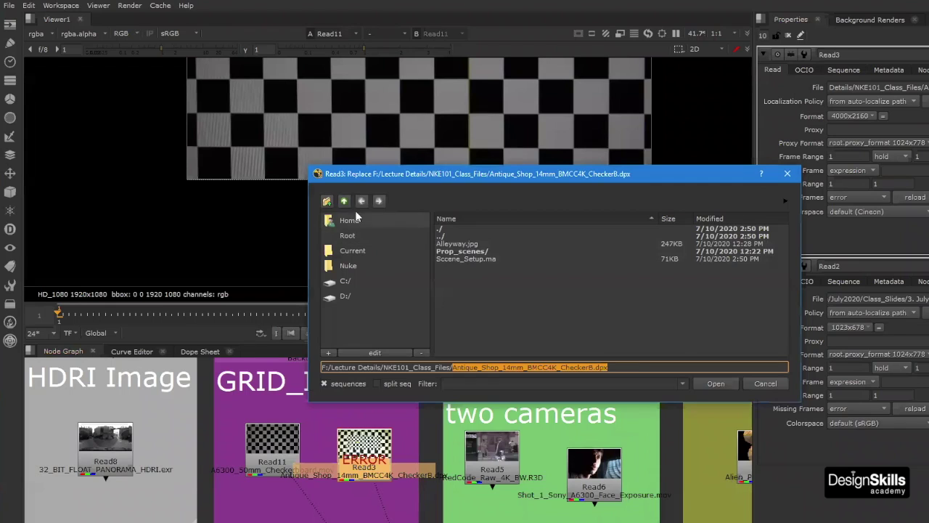
{"action": "left_click", "coordinate": [344, 201]}
{"action": "left_click", "coordinate": [344, 203]}
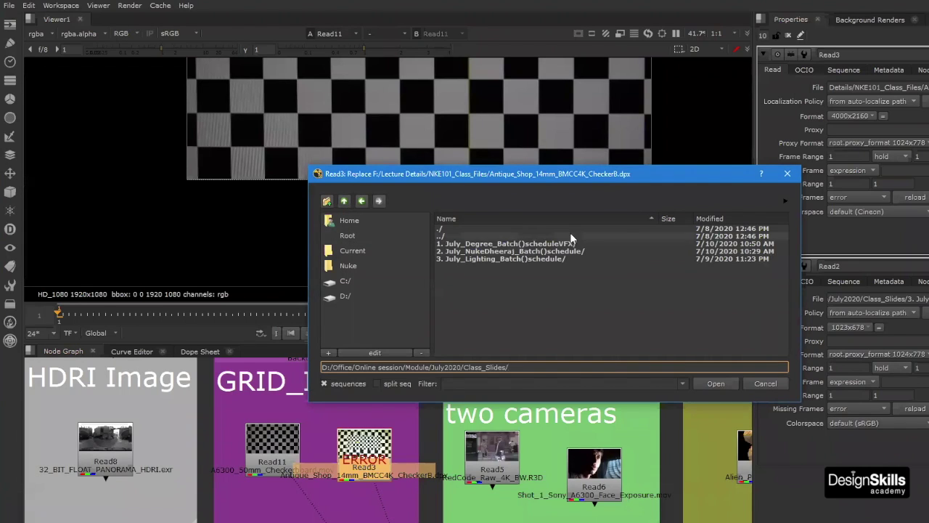
{"action": "double_click", "coordinate": [536, 244]}
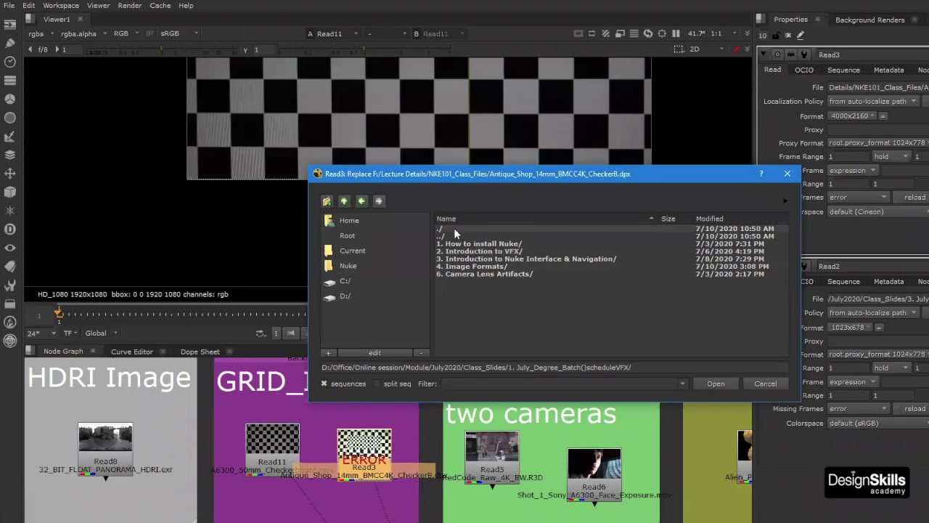
{"action": "left_click", "coordinate": [342, 202]}
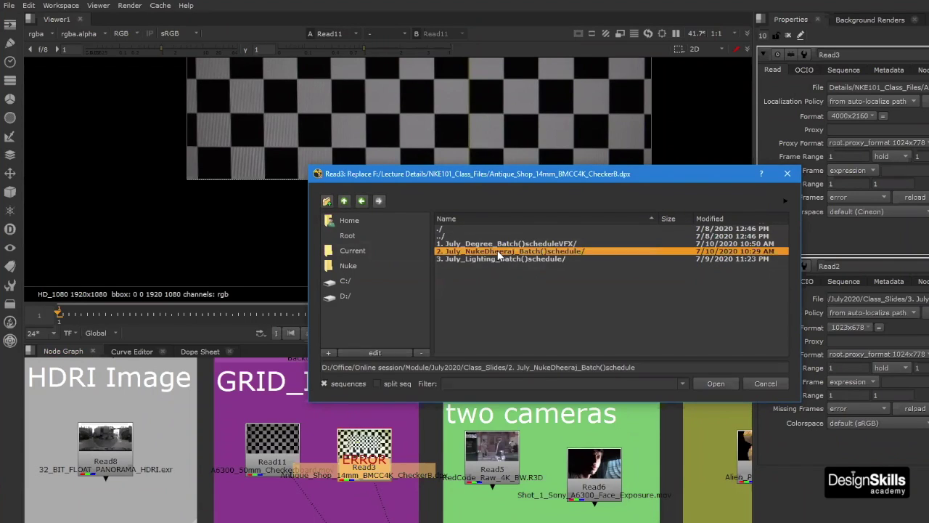
{"action": "double_click", "coordinate": [500, 251]}
{"action": "double_click", "coordinate": [488, 274]}
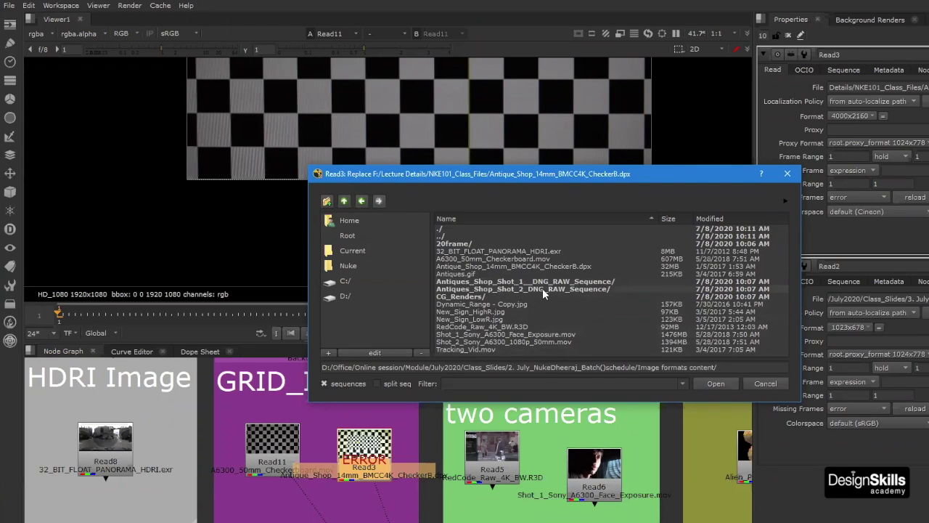
{"action": "left_click", "coordinate": [544, 266]}
{"action": "left_click", "coordinate": [719, 386]}
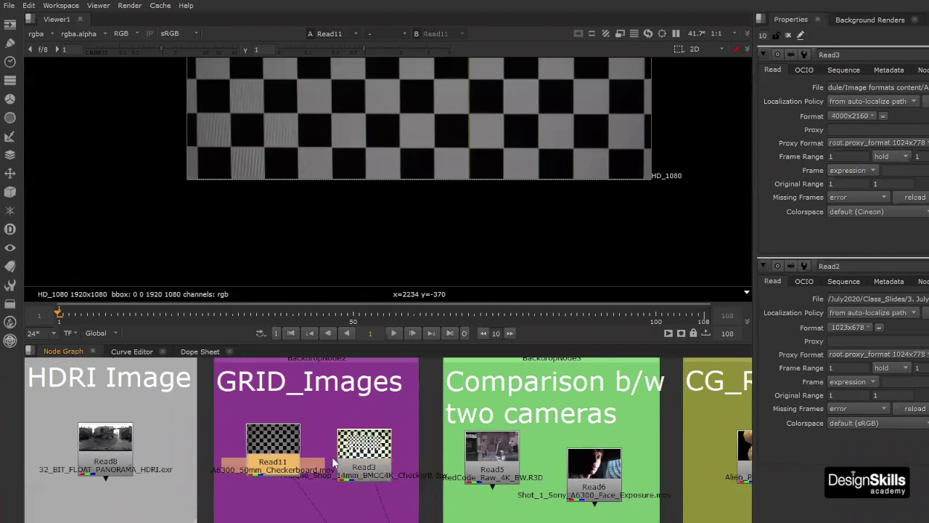
Display the relinked Antique_Shop 14mm checkerboard, inspect its full frame in the enlarged viewer, and restore the viewer to its normal size
{"action": "left_click", "coordinate": [361, 450]}
{"action": "key", "text": "1"}
{"action": "key", "text": "space"}
{"action": "scroll", "coordinate": [488, 334], "scroll_direction": "down", "scroll_amount": 2}
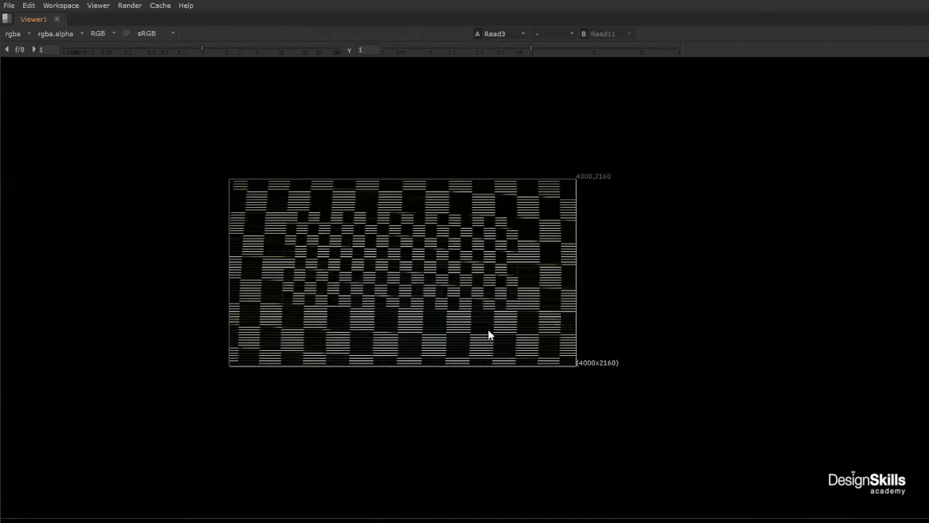
{"action": "scroll", "coordinate": [508, 290], "scroll_direction": "up", "scroll_amount": 2}
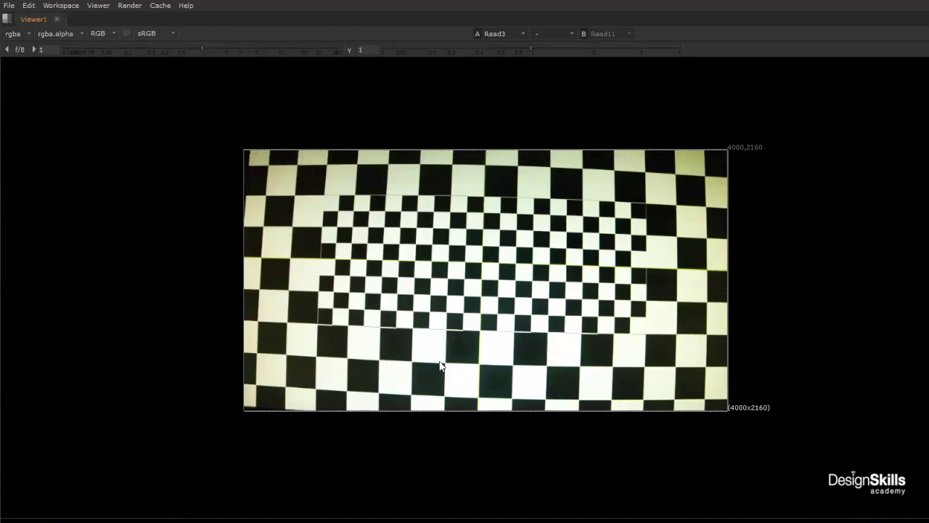
{"action": "key", "text": "space"}
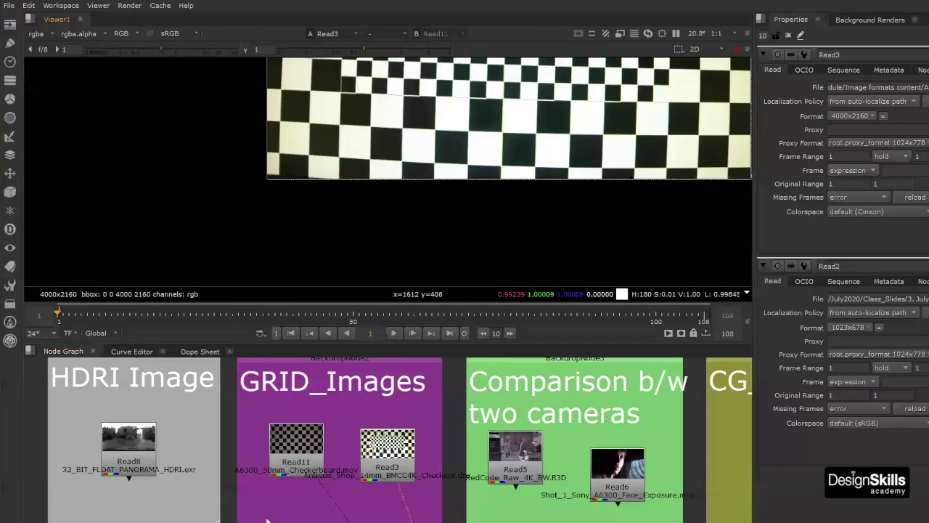
Shift the Antique_Shop 14mm and A6300 50mm checkerboard nodes slightly within the GRID_Images backdrop
{"action": "scroll", "coordinate": [472, 436], "scroll_direction": "up", "scroll_amount": 3}
{"action": "left_click", "coordinate": [473, 441]}
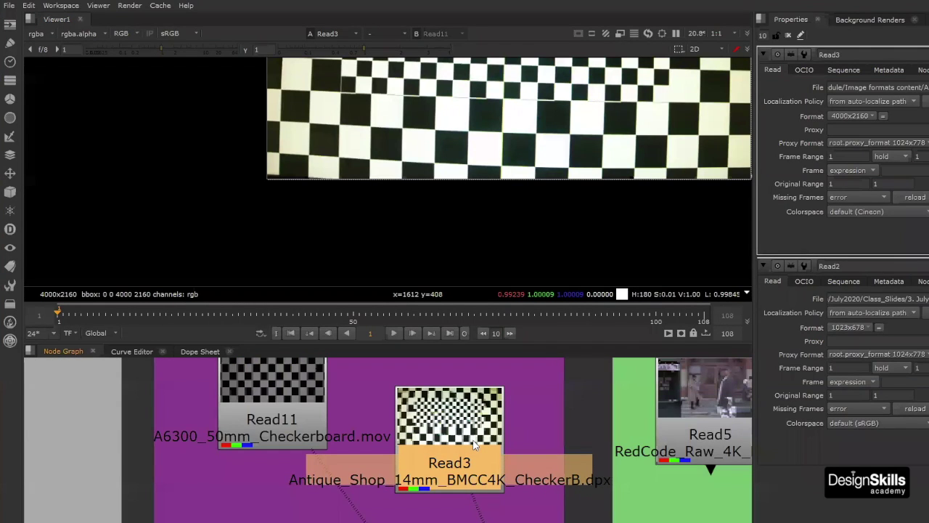
{"action": "left_click_drag", "start_coordinate": [474, 442], "coordinate": [476, 443]}
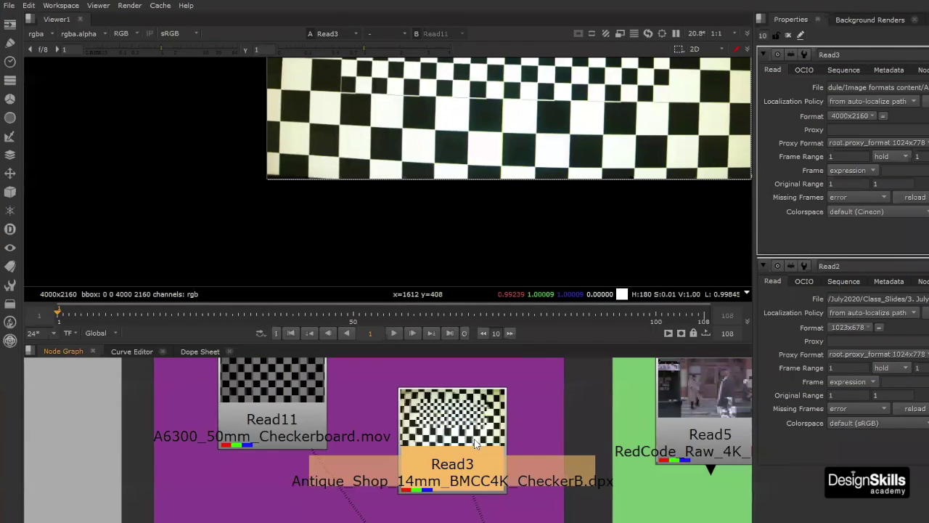
{"action": "left_click_drag", "start_coordinate": [271, 404], "coordinate": [278, 401]}
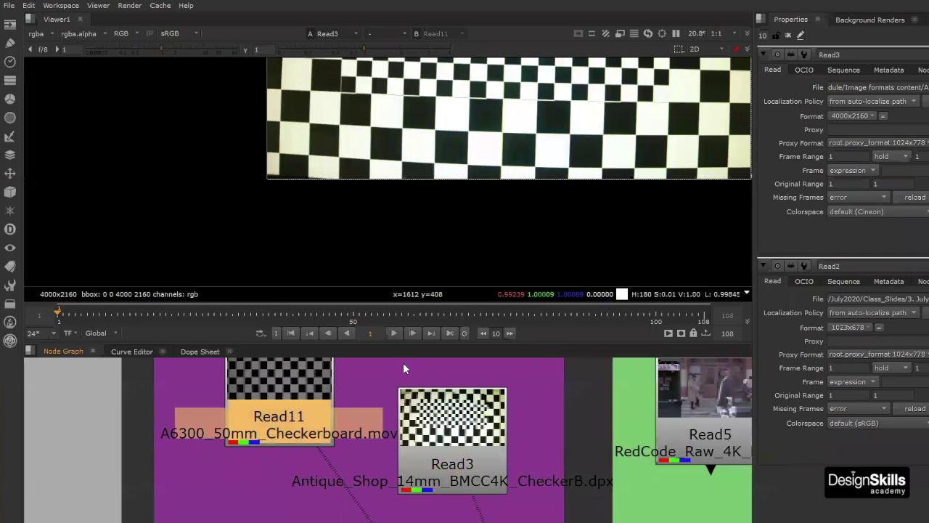
Switch between viewer inputs 1 and 2 in the enlarged viewer, and examine the 14mm checkerboard's edges and full frame for lens distortion
{"action": "key", "text": "space"}
{"action": "key", "text": "1"}
{"action": "key", "text": "2"}
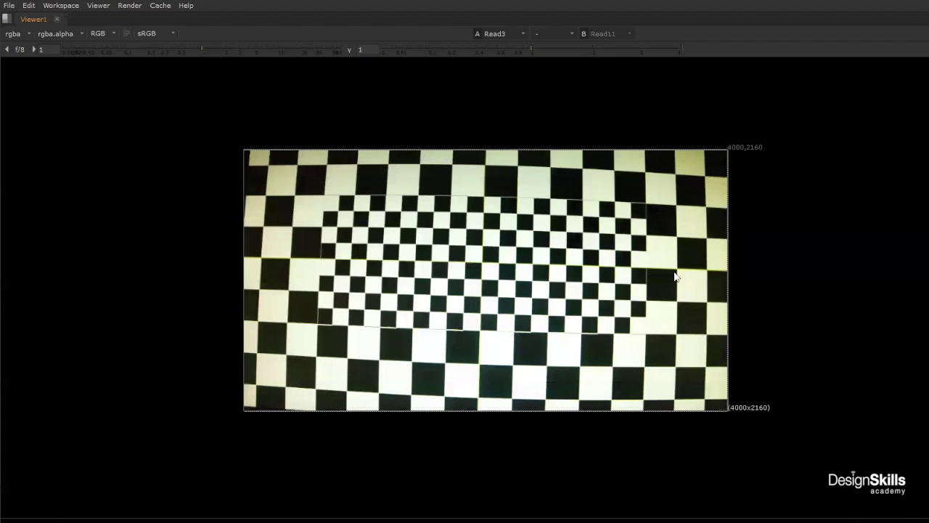
{"action": "scroll", "coordinate": [704, 224], "scroll_direction": "up", "scroll_amount": 3}
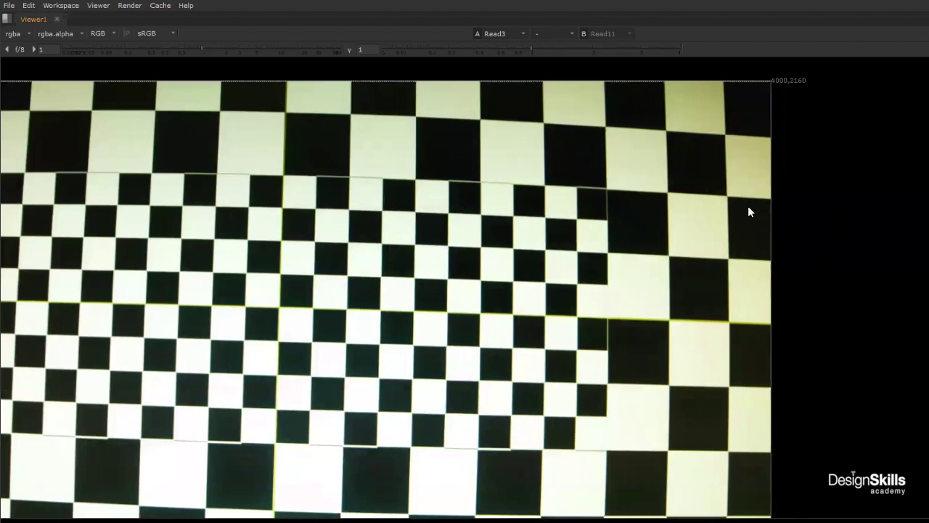
{"action": "key", "text": "f"}
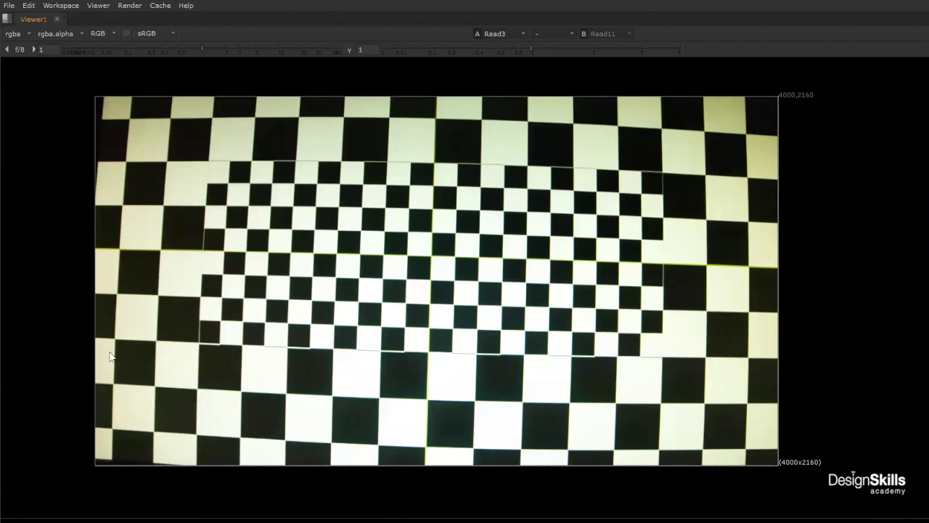
{"action": "middle_click_drag", "start_coordinate": [175, 326], "coordinate": [228, 307]}
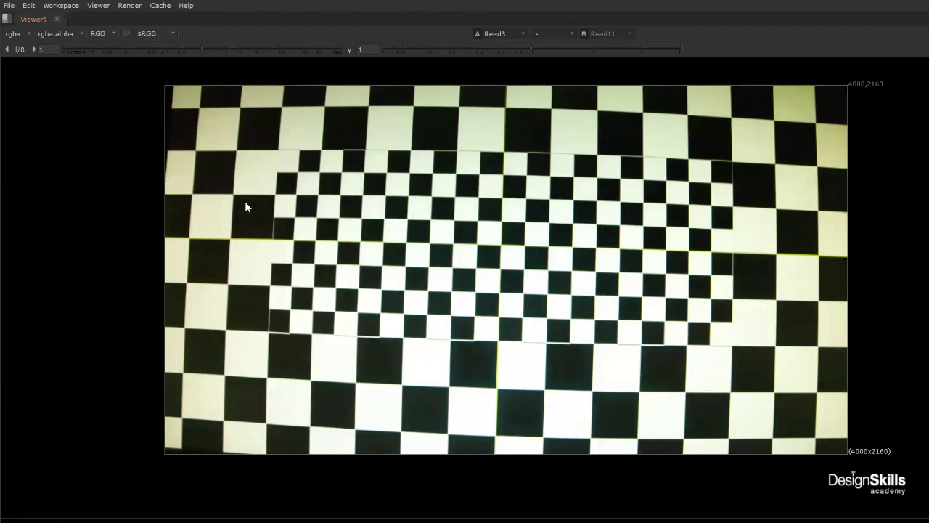
{"action": "middle_click_drag", "start_coordinate": [492, 232], "coordinate": [482, 242]}
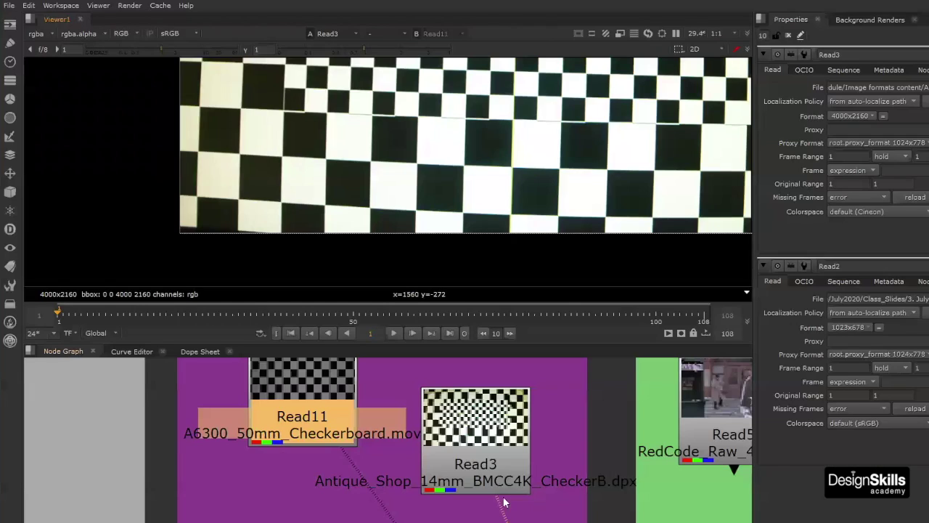
View the whole 14mm checkerboard in the normal-size viewer with the surrounding backdrops shown in the node graph
{"action": "scroll", "coordinate": [403, 472], "scroll_direction": "down", "scroll_amount": 3}
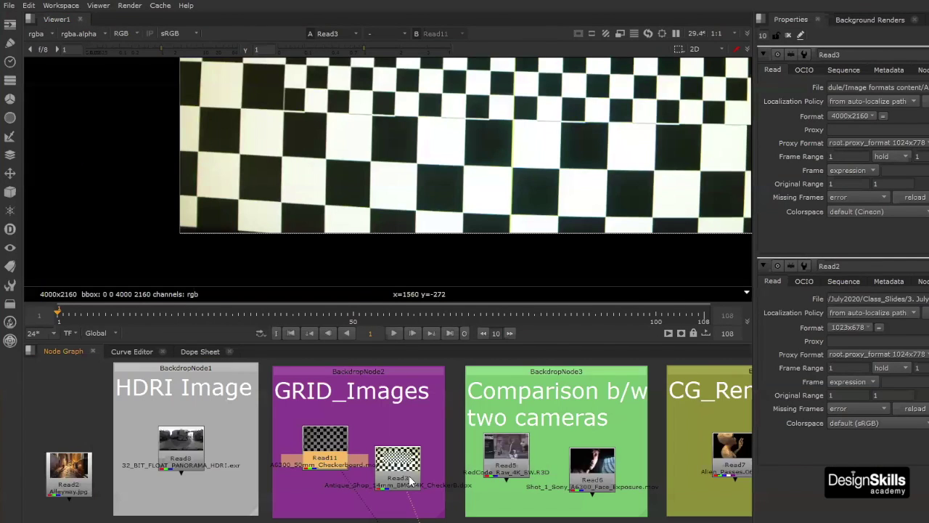
{"action": "middle_click_drag", "start_coordinate": [411, 479], "coordinate": [403, 475]}
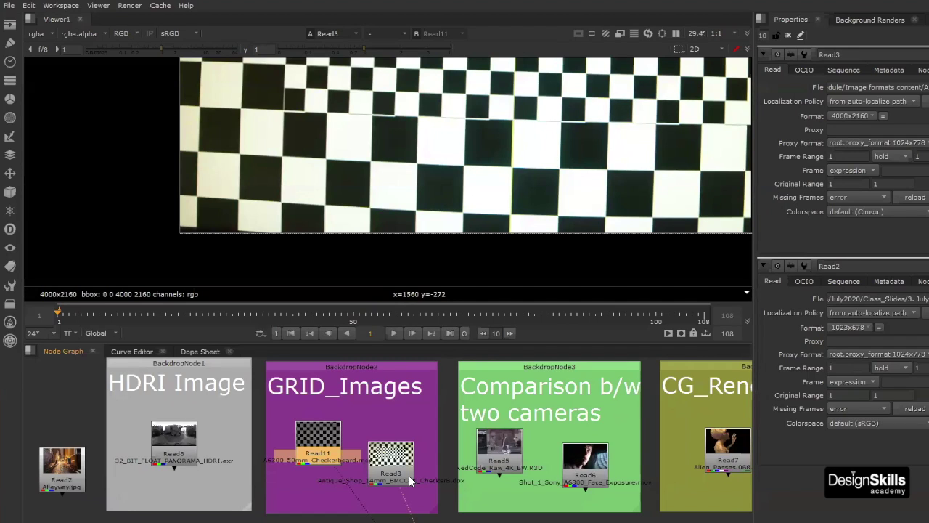
{"action": "scroll", "coordinate": [566, 142], "scroll_direction": "down", "scroll_amount": 3}
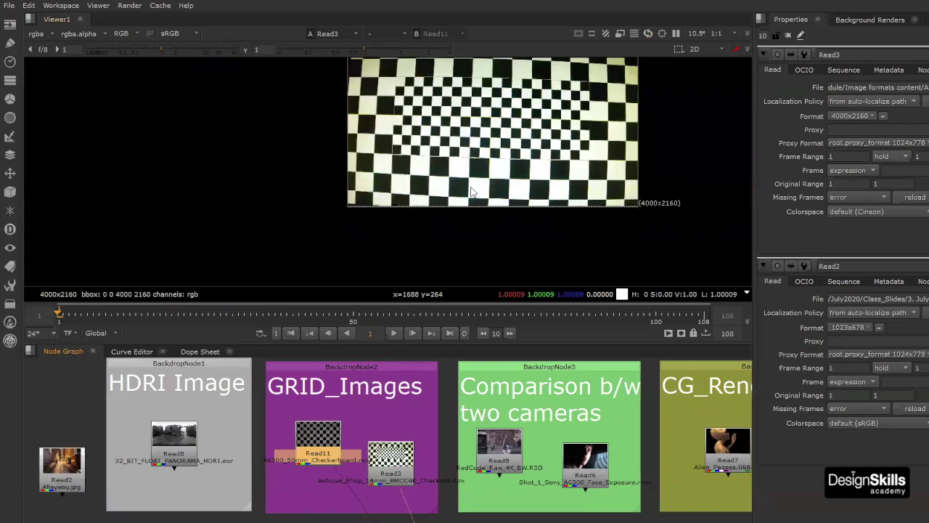
{"action": "scroll", "coordinate": [566, 141], "scroll_direction": "up", "scroll_amount": 3}
{"action": "scroll", "coordinate": [566, 141], "scroll_direction": "down", "scroll_amount": 2}
{"action": "scroll", "coordinate": [566, 141], "scroll_direction": "down", "scroll_amount": 1}
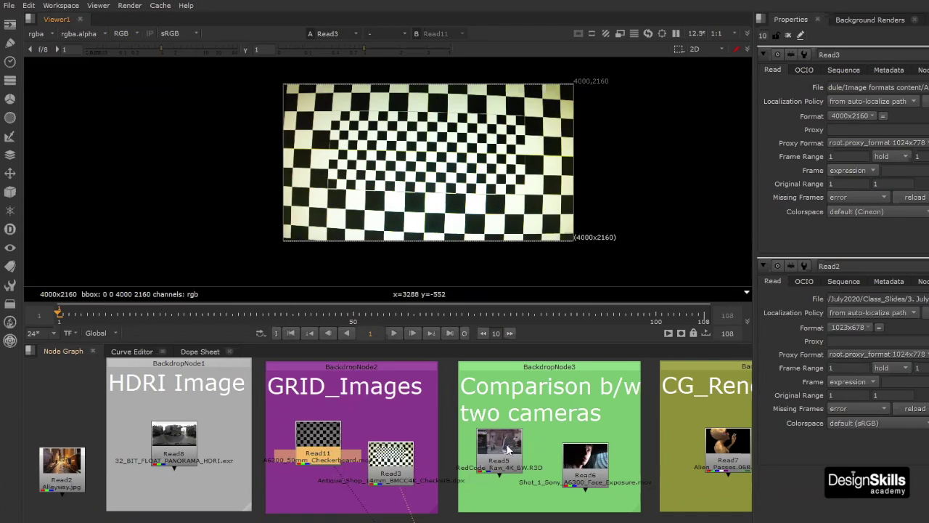
Shift the Shot_1_Sony_A6300_Face_Exposure.mov node slightly within the backdrop comparing the two cameras
{"action": "scroll", "coordinate": [525, 449], "scroll_direction": "down", "scroll_amount": 5}
{"action": "scroll", "coordinate": [537, 446], "scroll_direction": "up", "scroll_amount": 5}
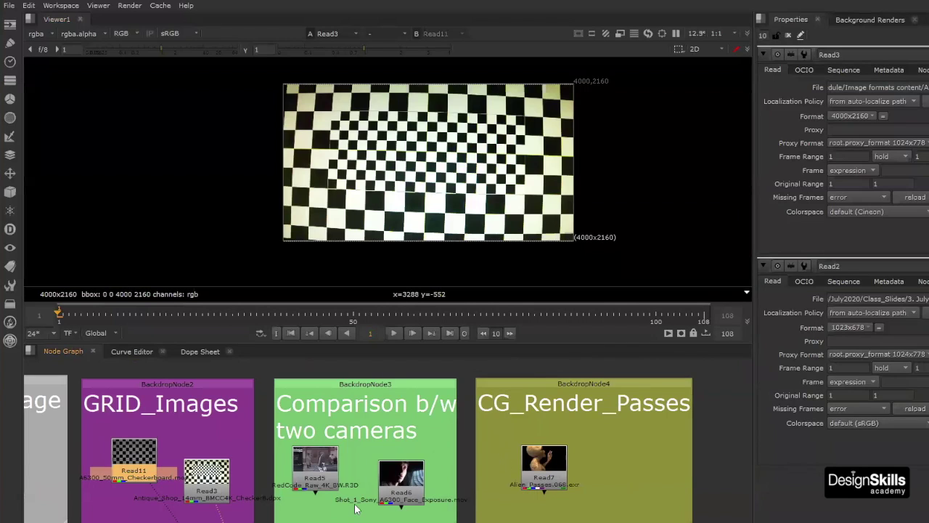
{"action": "scroll", "coordinate": [355, 509], "scroll_direction": "up", "scroll_amount": 3}
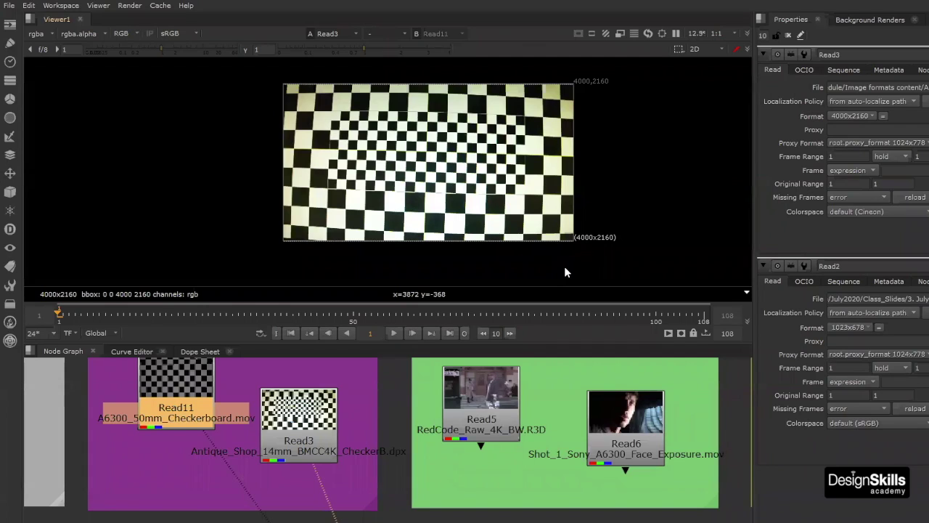
{"action": "scroll", "coordinate": [405, 468], "scroll_direction": "down", "scroll_amount": 1}
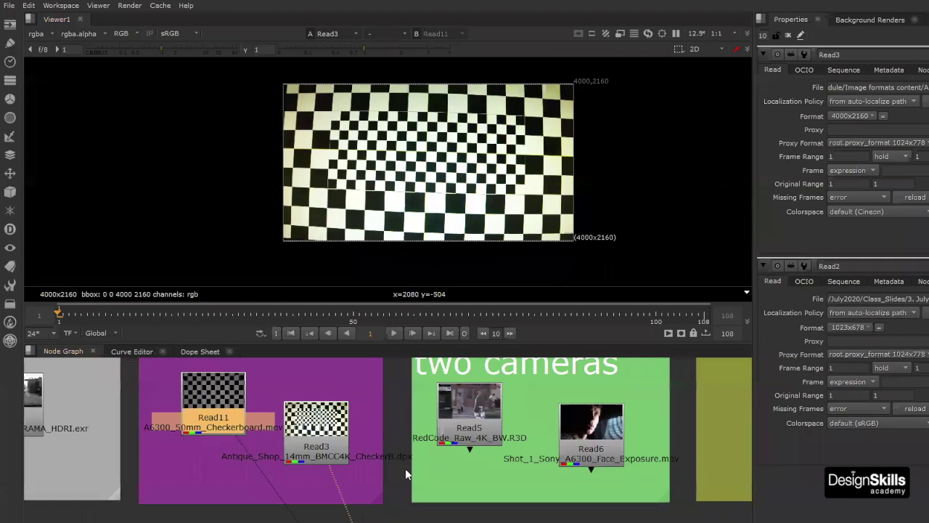
{"action": "scroll", "coordinate": [400, 454], "scroll_direction": "down", "scroll_amount": 3}
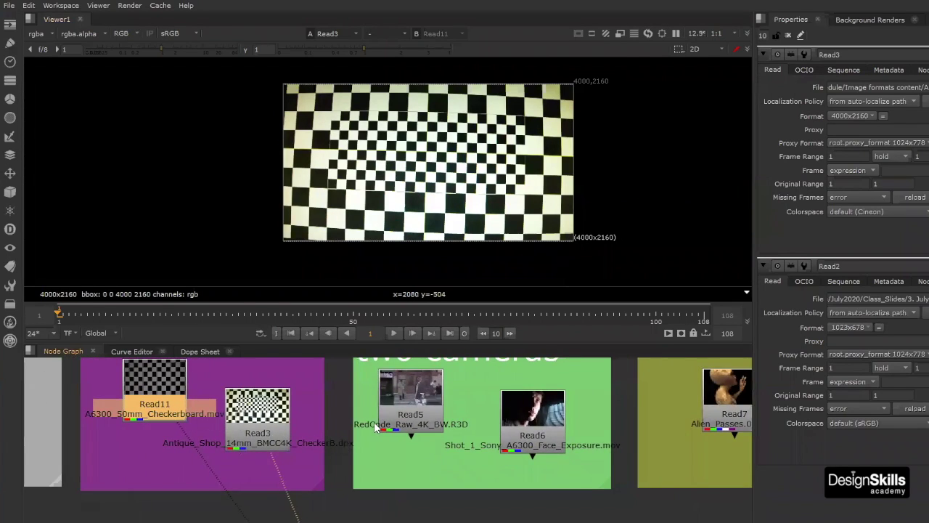
{"action": "scroll", "coordinate": [351, 459], "scroll_direction": "down", "scroll_amount": 1}
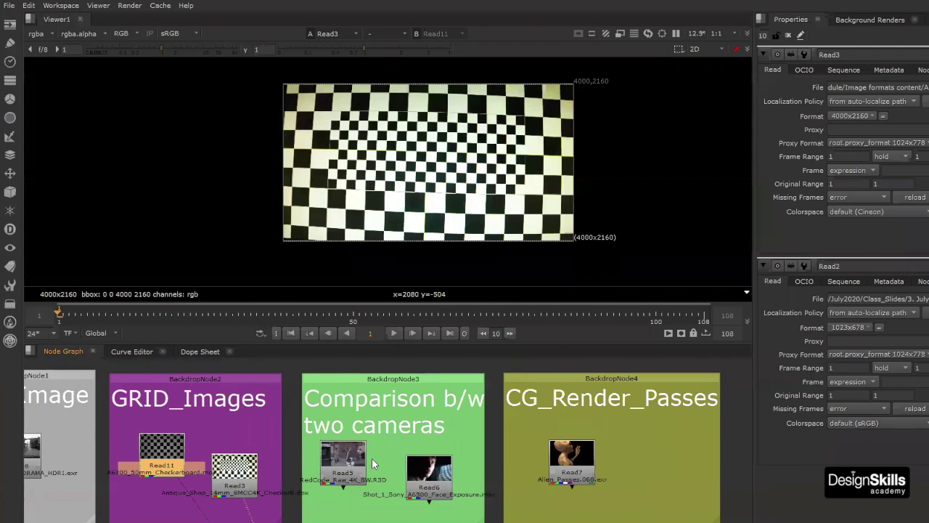
{"action": "scroll", "coordinate": [377, 458], "scroll_direction": "up", "scroll_amount": 3}
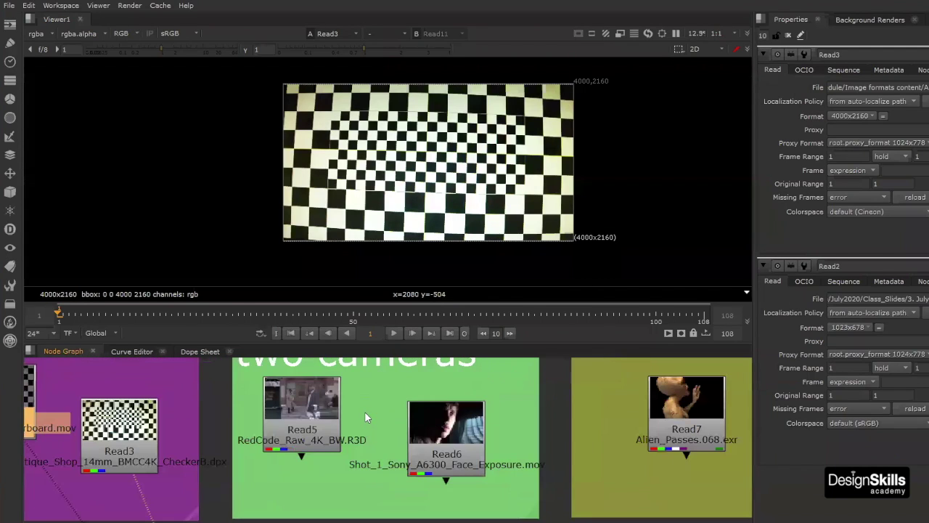
{"action": "left_click", "coordinate": [459, 461]}
{"action": "left_click_drag", "start_coordinate": [459, 462], "coordinate": [453, 466]}
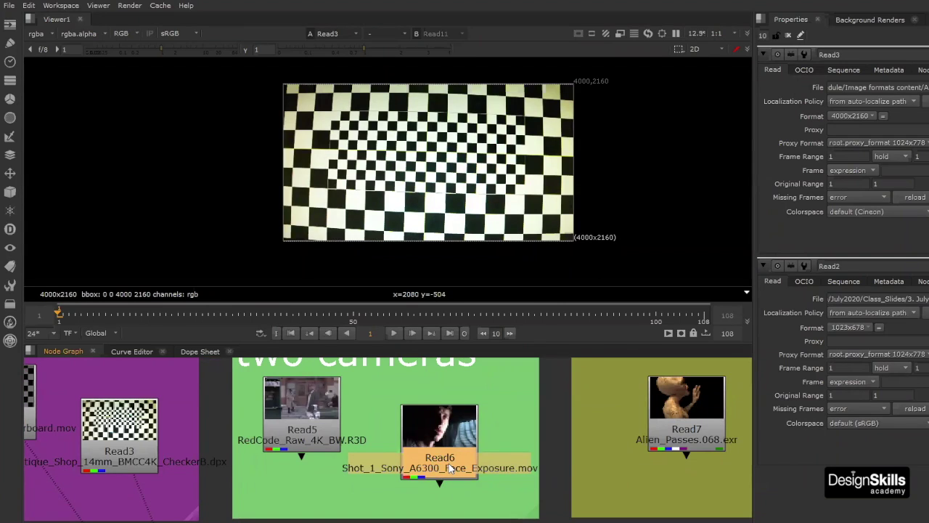
{"action": "left_click_drag", "start_coordinate": [458, 453], "coordinate": [471, 463]}
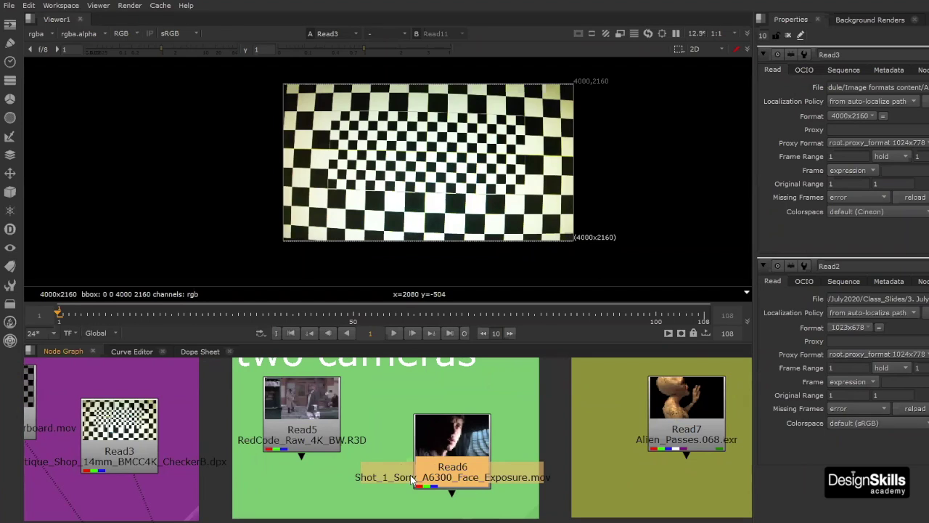
Swap the positions of the Sony A6300 face exposure and RedCode_Raw_4K_BW.R3D nodes so the Sony clip comes first
{"action": "left_click", "coordinate": [311, 429]}
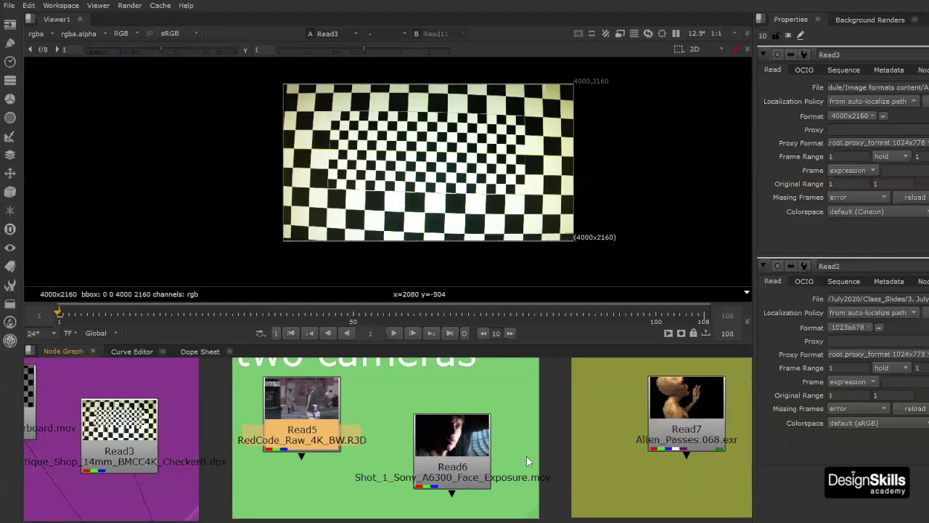
{"action": "left_click", "coordinate": [442, 456]}
{"action": "left_click_drag", "start_coordinate": [456, 456], "coordinate": [307, 428]}
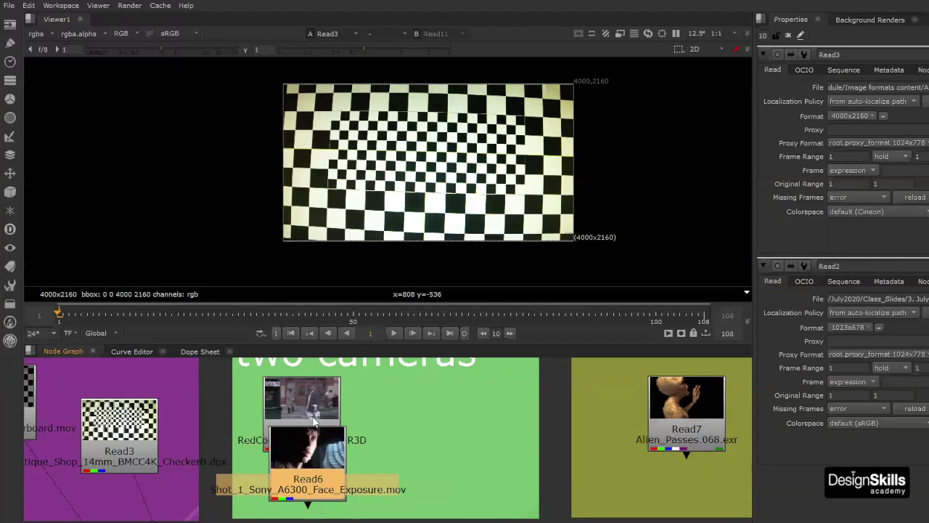
{"action": "left_click_drag", "start_coordinate": [301, 381], "coordinate": [444, 390]}
{"action": "left_click", "coordinate": [296, 434]}
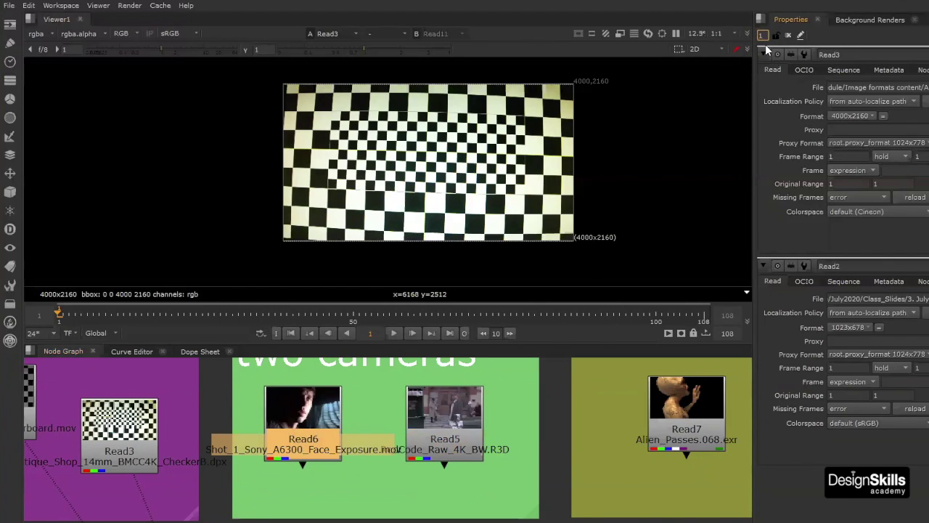
Limit Properties to one node while opening the Sony A6300 face clip's settings, and shift the RedCode_Raw_4K_BW.R3D node slightly down and right
{"action": "left_click", "coordinate": [762, 35]}
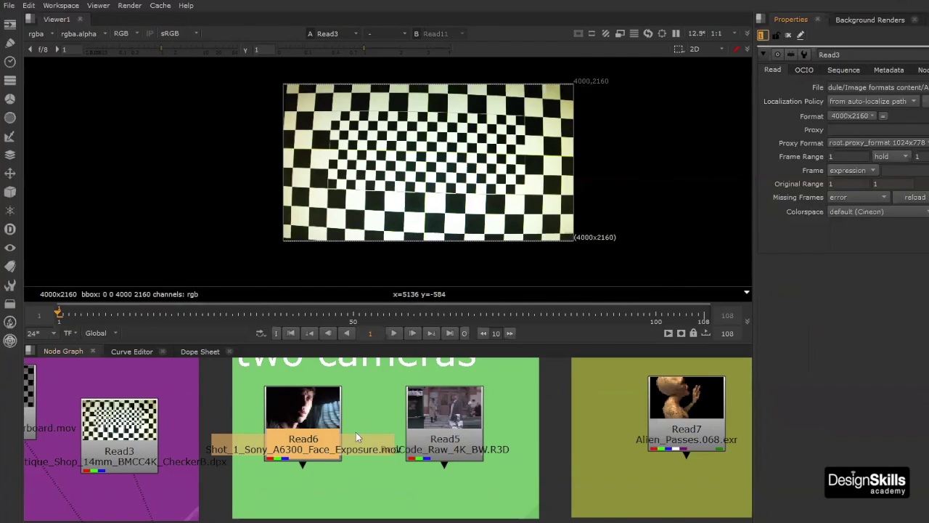
{"action": "double_click", "coordinate": [312, 430]}
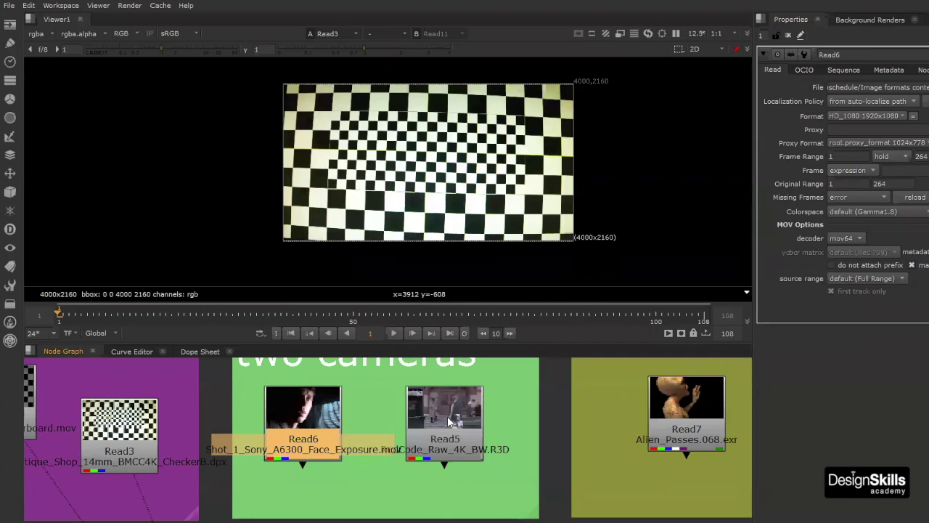
{"action": "left_click_drag", "start_coordinate": [450, 422], "coordinate": [458, 438]}
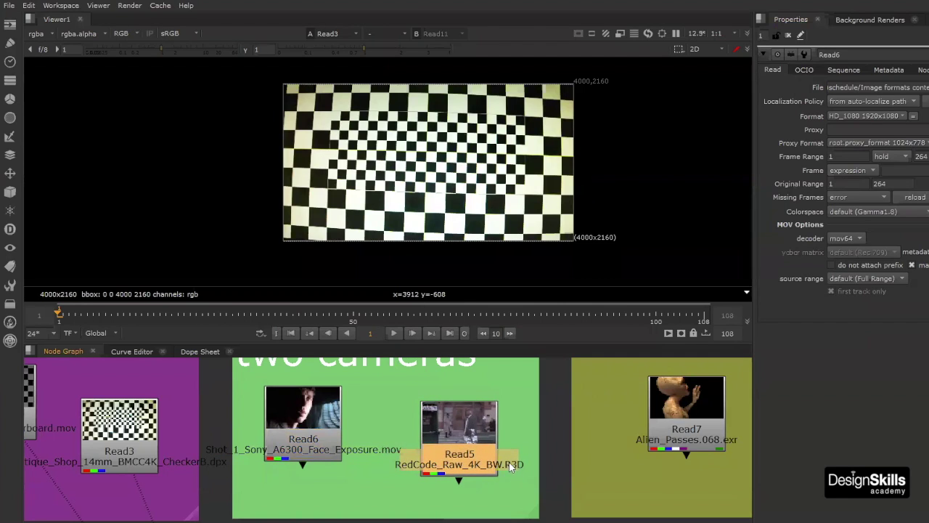
Open the RedCode_Raw_4K_BW.R3D node's settings and check its Image Pipeline choices, keeping legacy
{"action": "scroll", "coordinate": [508, 461], "scroll_direction": "up", "scroll_amount": 5}
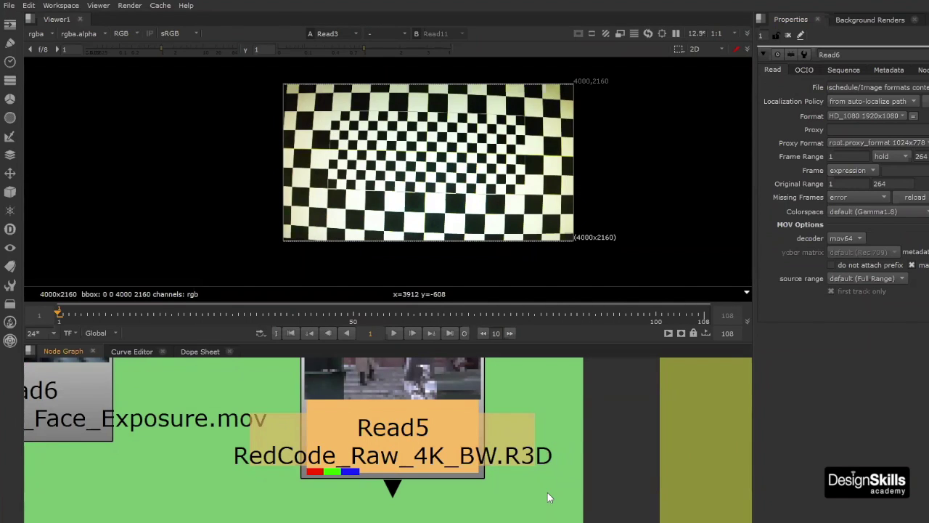
{"action": "scroll", "coordinate": [538, 483], "scroll_direction": "down", "scroll_amount": 5}
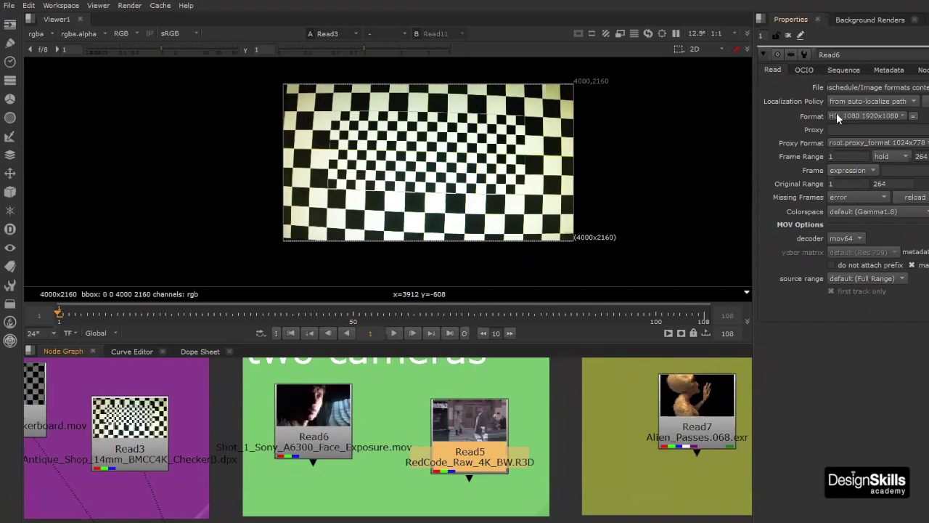
{"action": "double_click", "coordinate": [477, 445]}
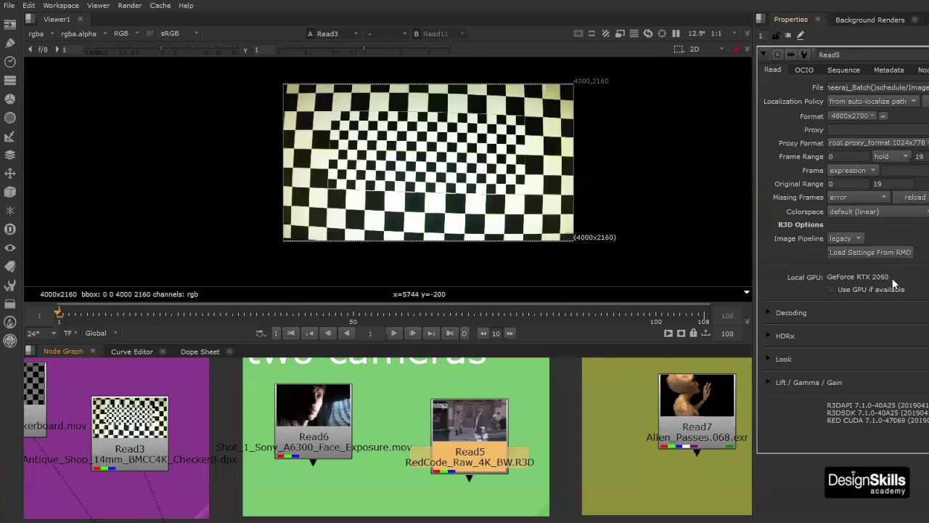
{"action": "left_click", "coordinate": [854, 238]}
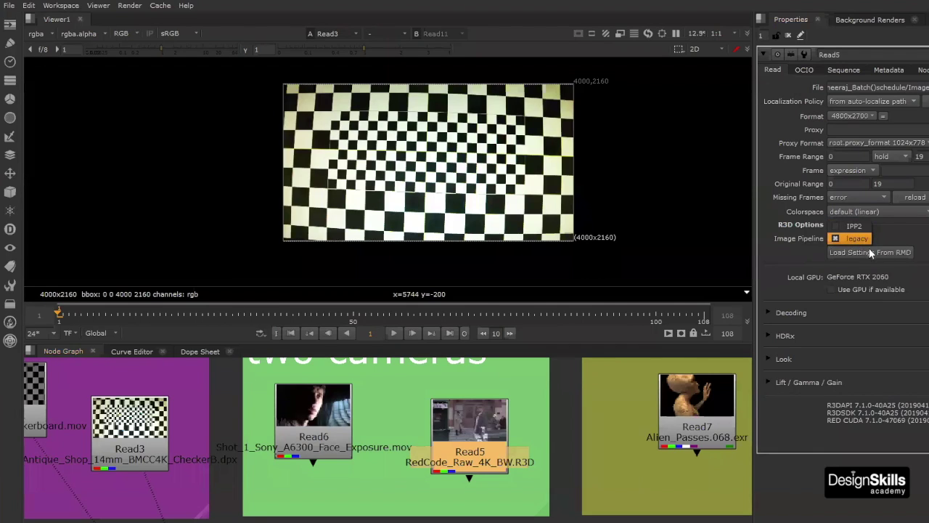
{"action": "left_click", "coordinate": [855, 238]}
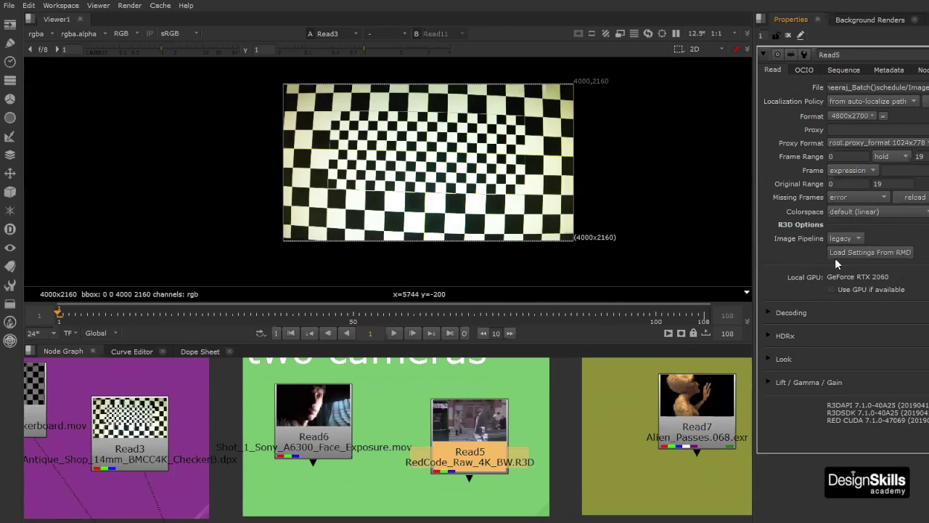
Expand the R3D Decoding settings and check the Decode Resolution choices, keeping full high
{"action": "left_click", "coordinate": [769, 312]}
{"action": "left_click", "coordinate": [885, 328]}
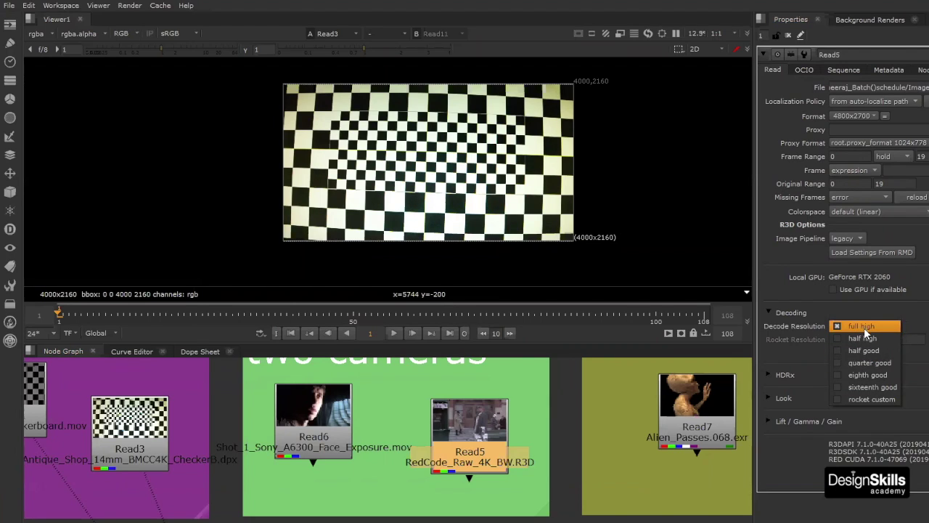
{"action": "left_click", "coordinate": [866, 331]}
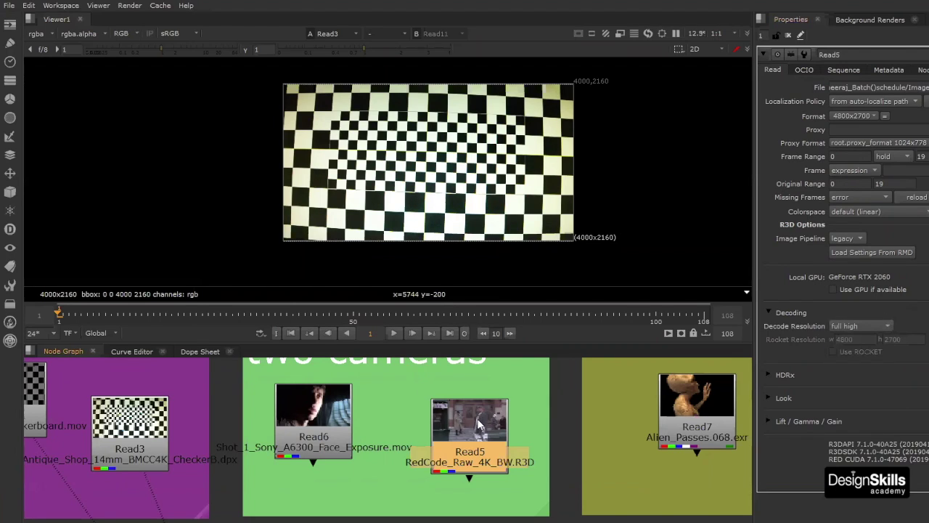
Show the RedCode clip in the viewer, enlarge the viewer over the node graph, and inspect the man in the cap up close
{"action": "key", "text": "1"}
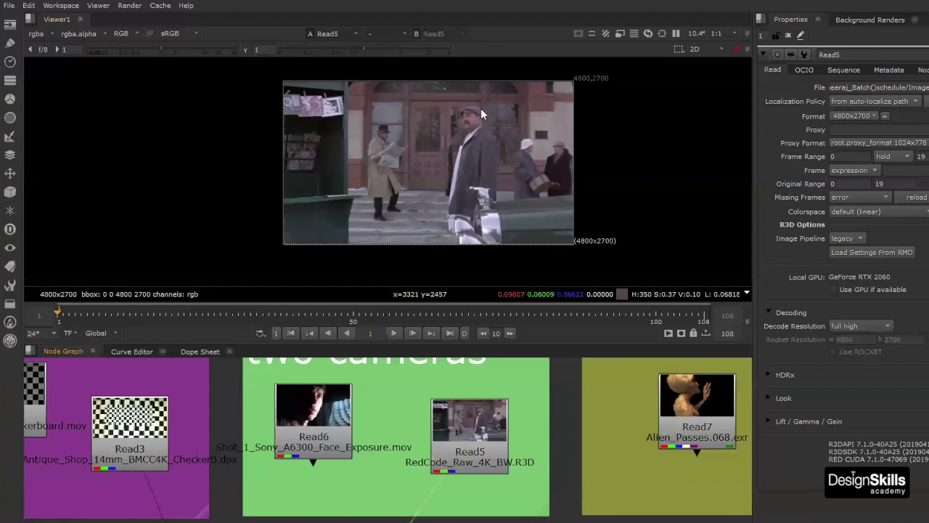
{"action": "scroll", "coordinate": [476, 155], "scroll_direction": "up", "scroll_amount": 3}
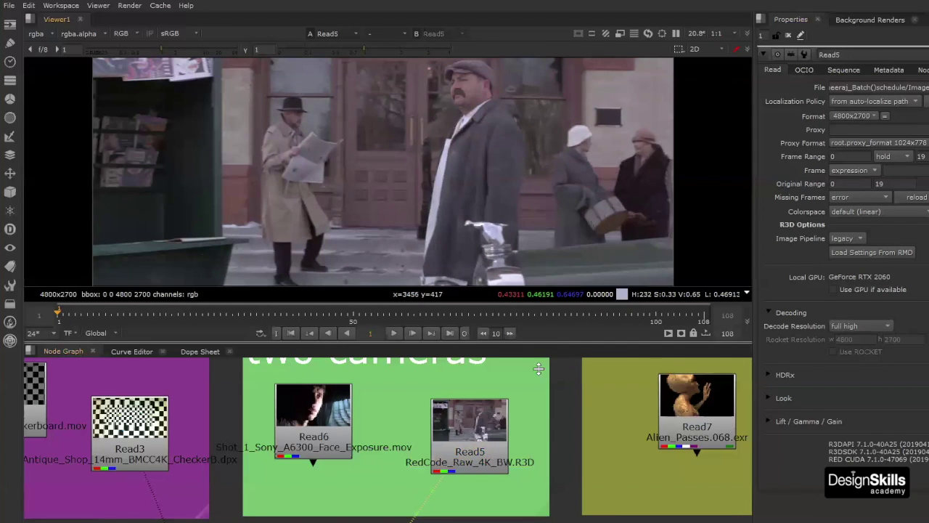
{"action": "left_click_drag", "start_coordinate": [543, 343], "coordinate": [496, 518]}
{"action": "scroll", "coordinate": [483, 250], "scroll_direction": "up", "scroll_amount": 2}
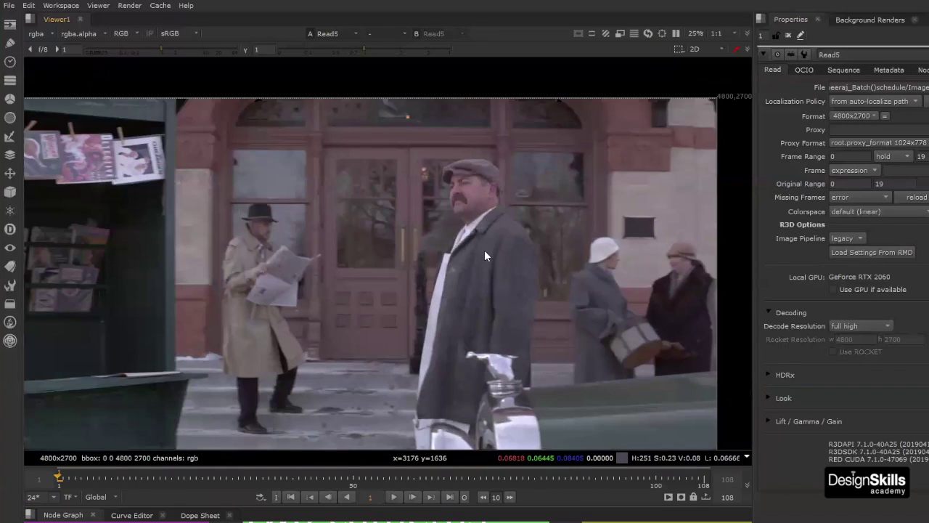
{"action": "scroll", "coordinate": [465, 211], "scroll_direction": "up", "scroll_amount": 2}
{"action": "scroll", "coordinate": [467, 216], "scroll_direction": "down", "scroll_amount": 3}
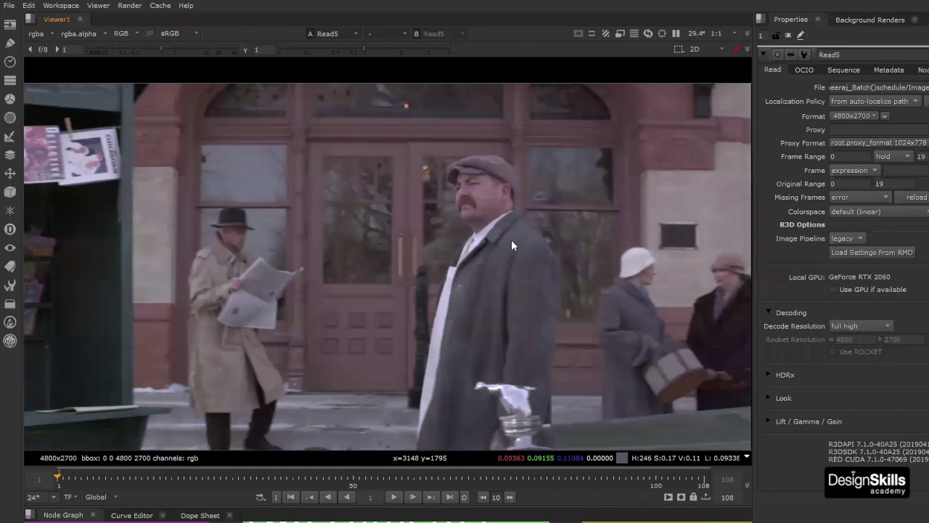
Collapse the Decoding settings and look through the HDR Mode choices under HDRx without changing the mode
{"action": "left_click", "coordinate": [769, 313]}
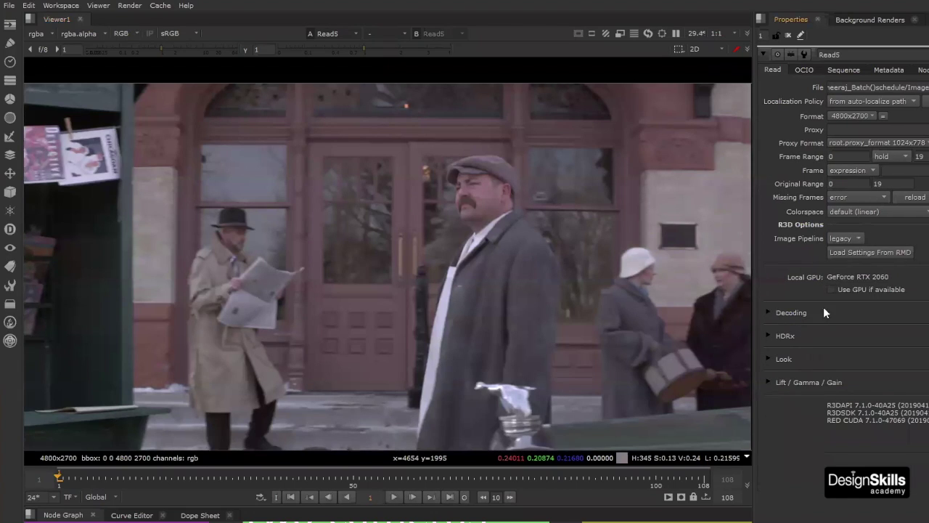
{"action": "left_click", "coordinate": [769, 336]}
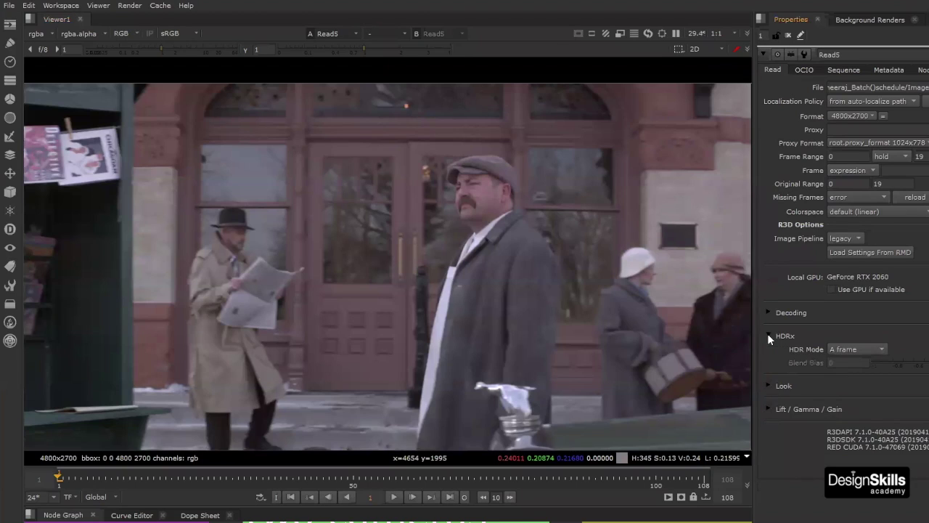
{"action": "left_click", "coordinate": [860, 348]}
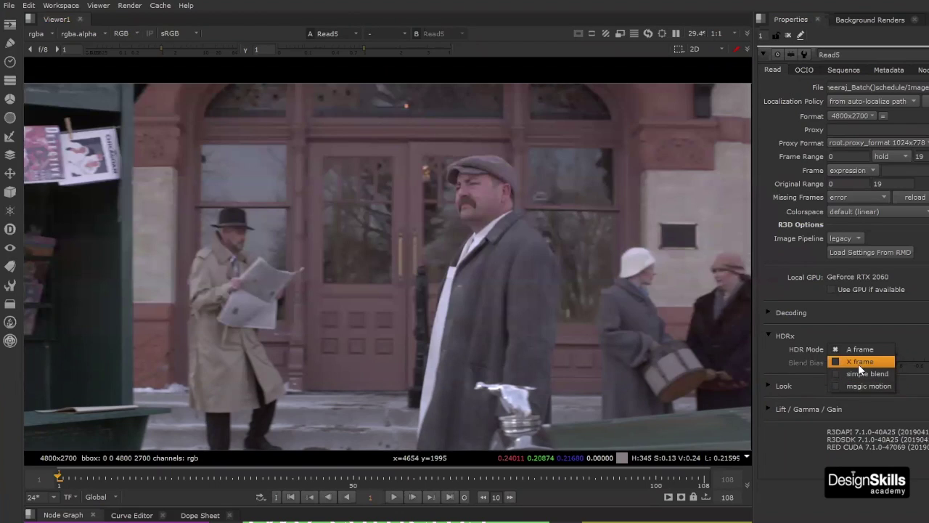
{"action": "left_click", "coordinate": [768, 334]}
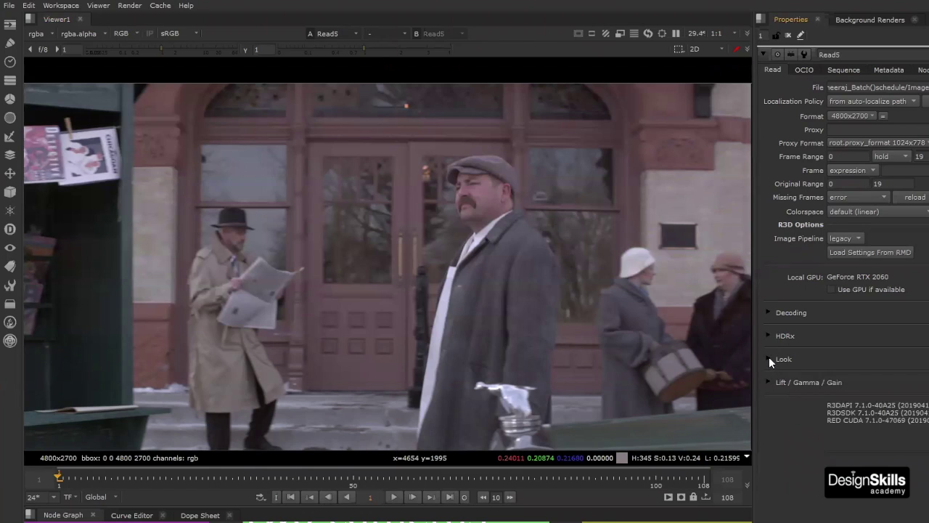
Expand the R3D Look settings and review the Color Space choices, keeping (REDcolor3)
{"action": "left_click", "coordinate": [768, 358]}
{"action": "scroll", "coordinate": [805, 336], "scroll_direction": "down", "scroll_amount": 5}
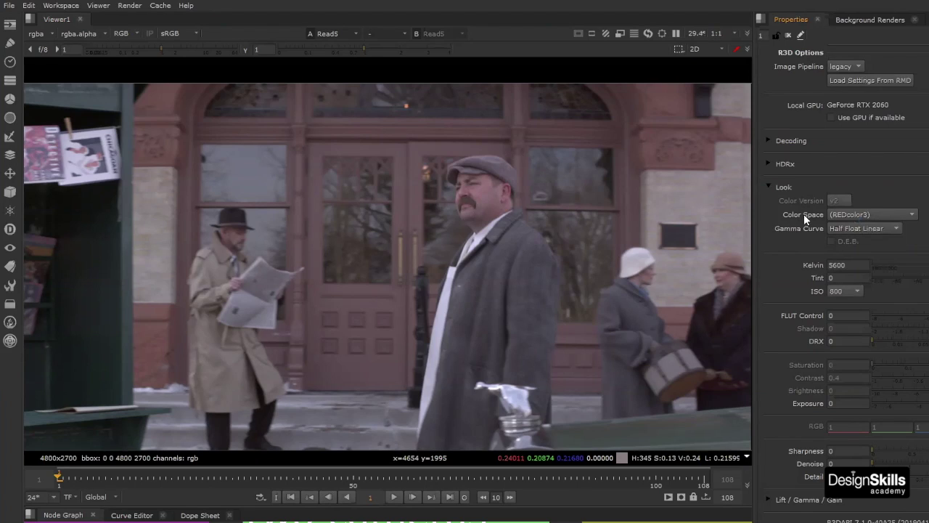
{"action": "left_click", "coordinate": [887, 217]}
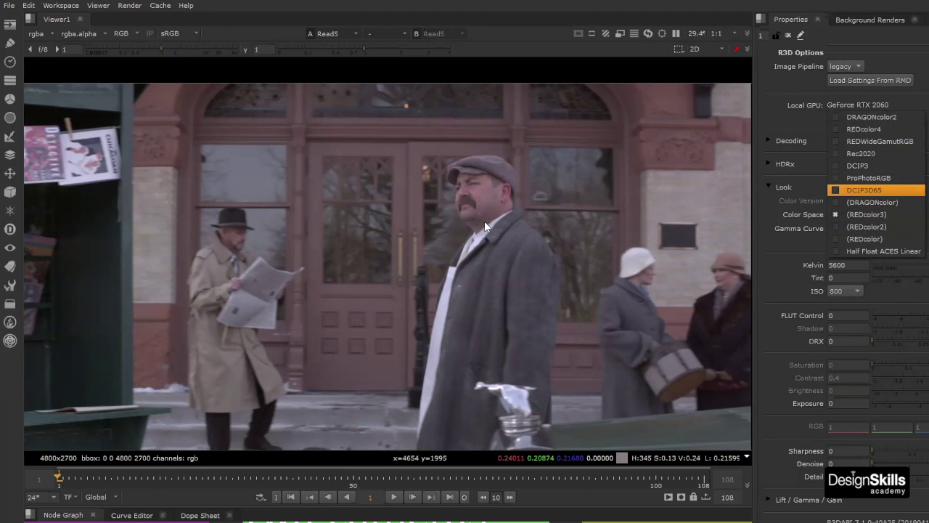
{"action": "left_click", "coordinate": [843, 214]}
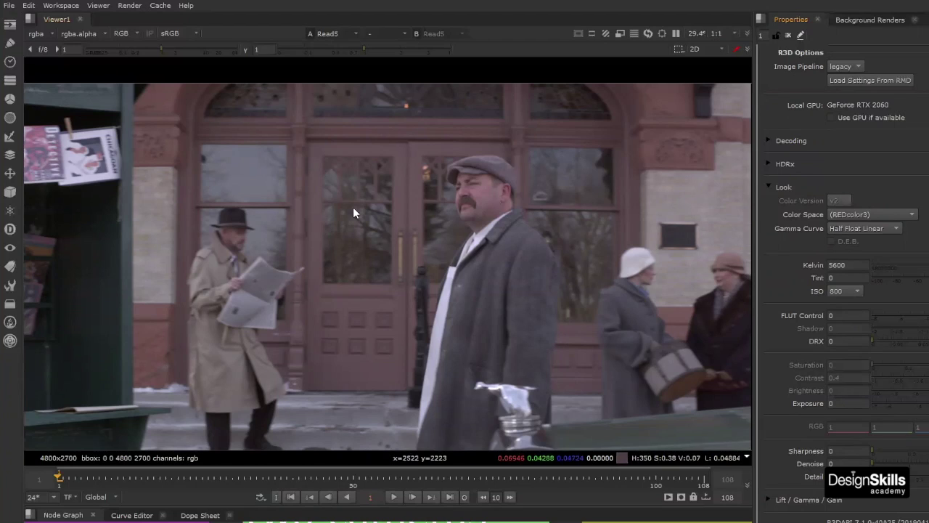
Lower the RedCode clip's Kelvin to 4600 and on to 3620 while inspecting the man's face and the whole frame
{"action": "scroll", "coordinate": [440, 254], "scroll_direction": "down", "scroll_amount": 3}
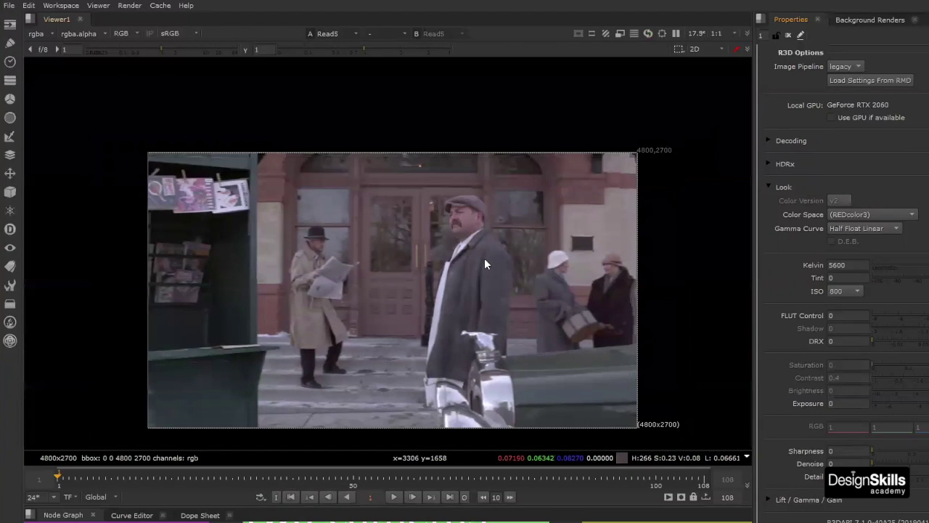
{"action": "scroll", "coordinate": [485, 258], "scroll_direction": "up", "scroll_amount": 4}
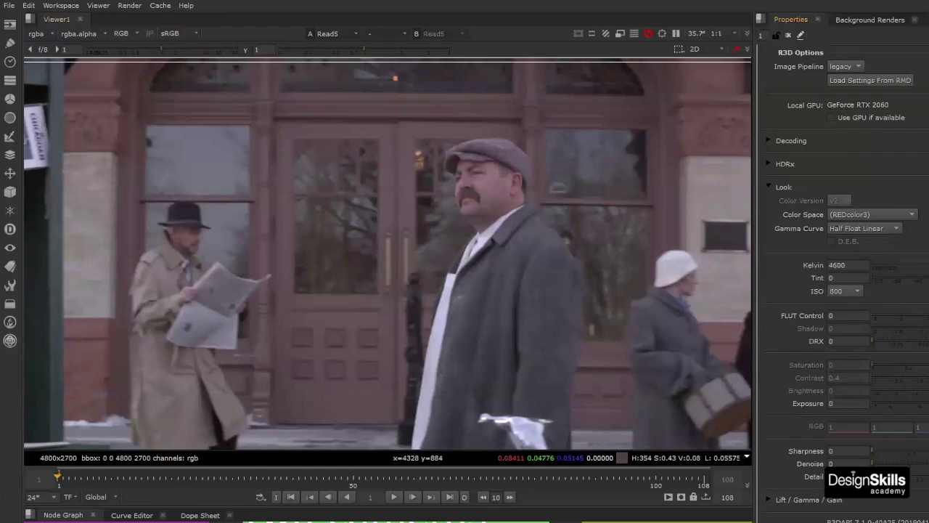
{"action": "scroll", "coordinate": [506, 164], "scroll_direction": "up", "scroll_amount": 3}
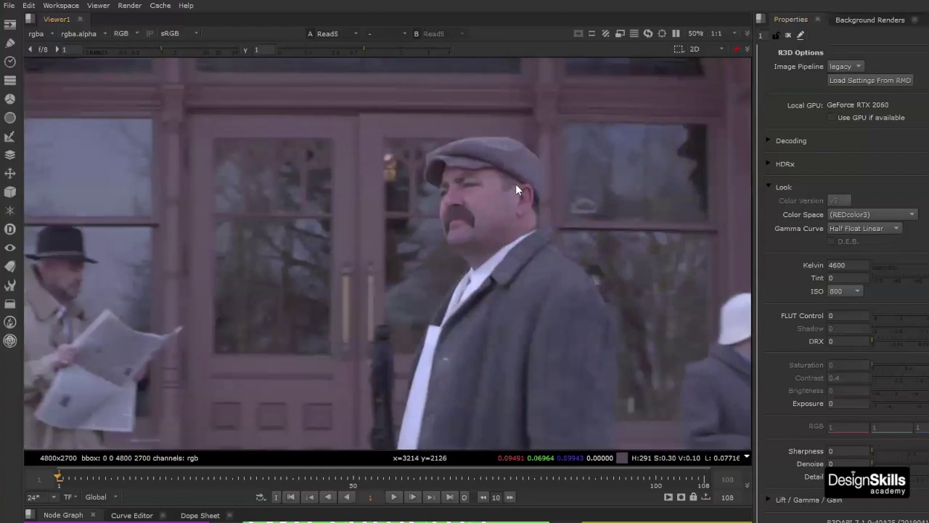
{"action": "scroll", "coordinate": [515, 184], "scroll_direction": "down", "scroll_amount": 5}
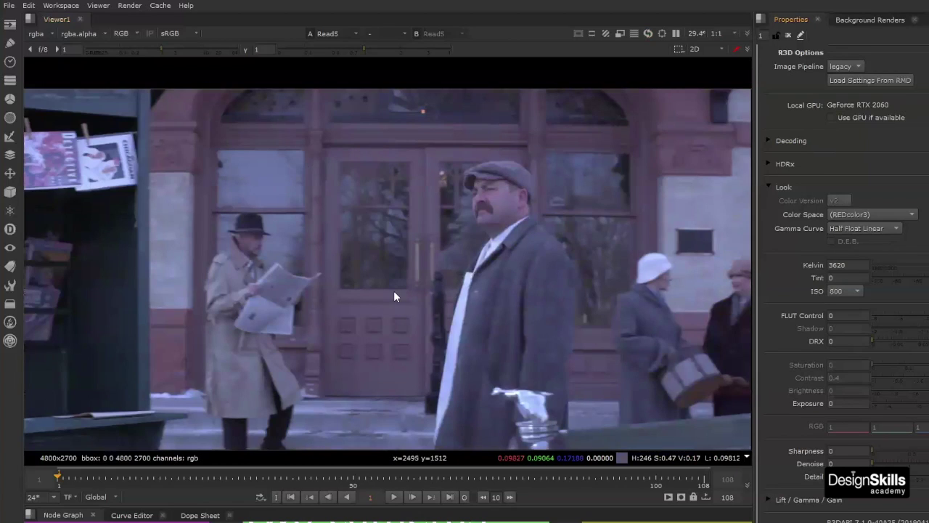
Return the RedCode clip's Kelvin to 5600 and compare it with a cooler 3000
{"action": "double_click", "coordinate": [846, 265]}
{"action": "type", "text": "560"}
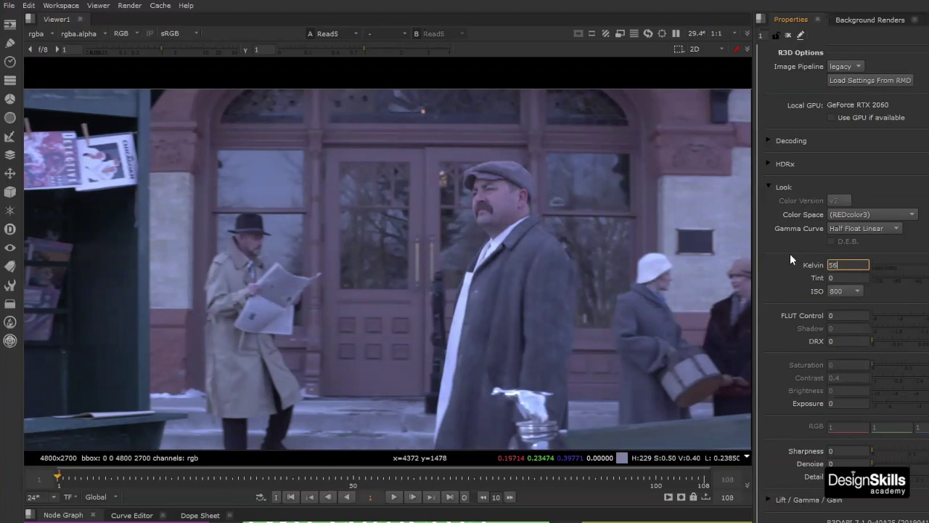
{"action": "type", "text": "0"}
{"action": "key", "text": "Return"}
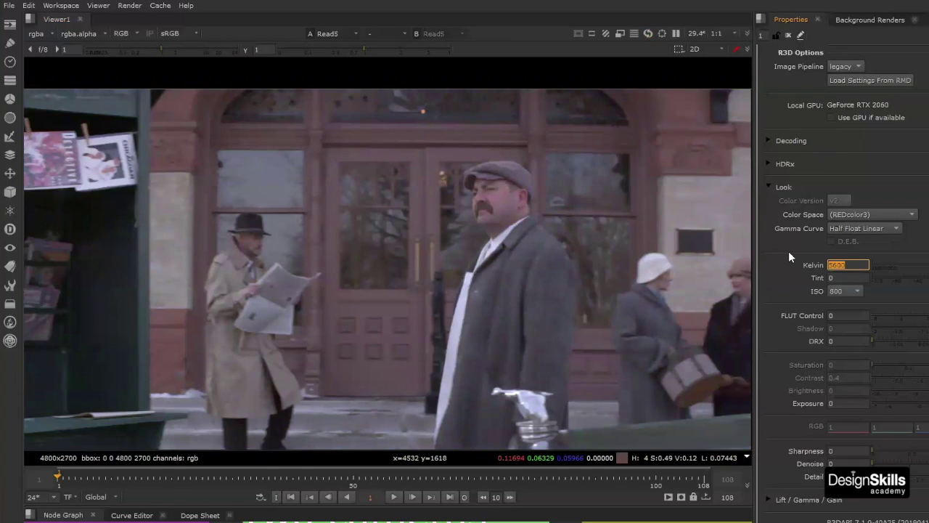
{"action": "type", "text": "3000"}
{"action": "key", "text": "Return"}
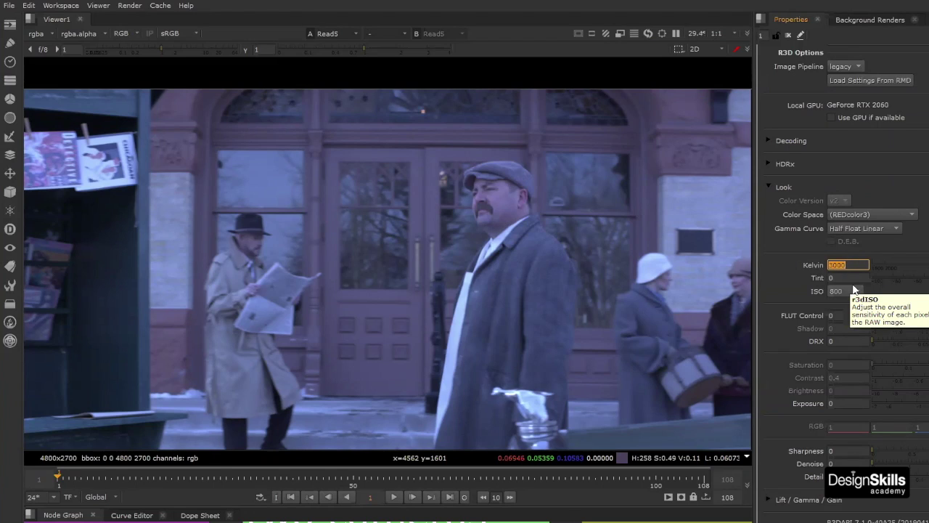
Try warmer Kelvin values of 7000 and 6350 on the RedCode clip
{"action": "left_click", "coordinate": [860, 264]}
{"action": "left_click_drag", "start_coordinate": [860, 264], "coordinate": [808, 264]}
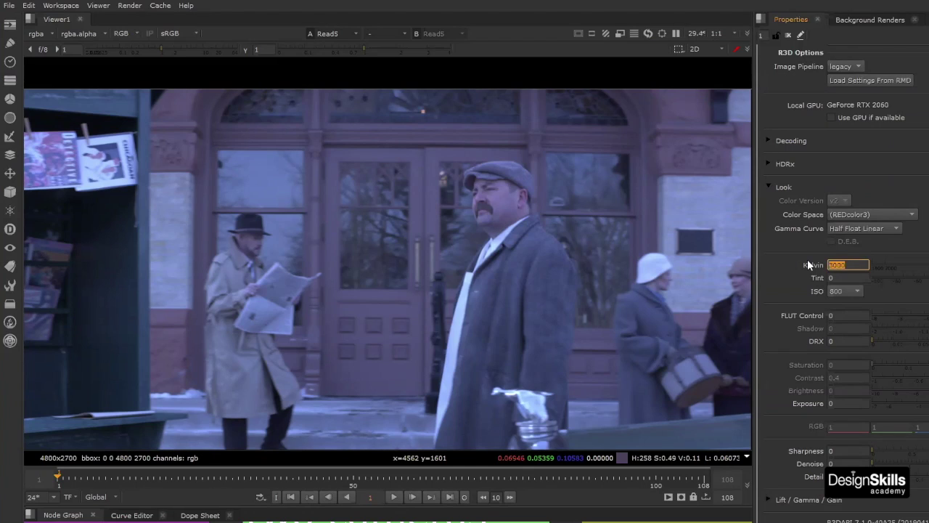
{"action": "type", "text": "7000"}
{"action": "key", "text": "Return"}
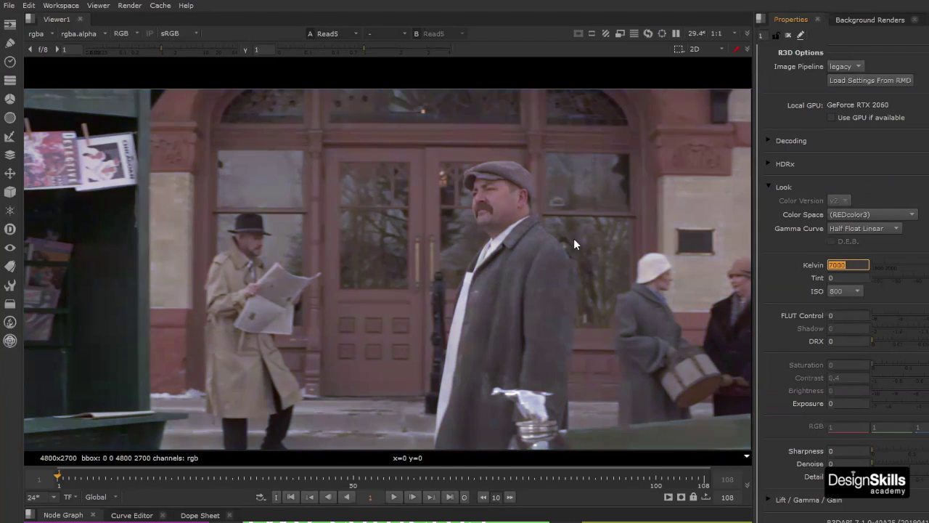
{"action": "type", "text": "6350"}
{"action": "key", "text": "Return"}
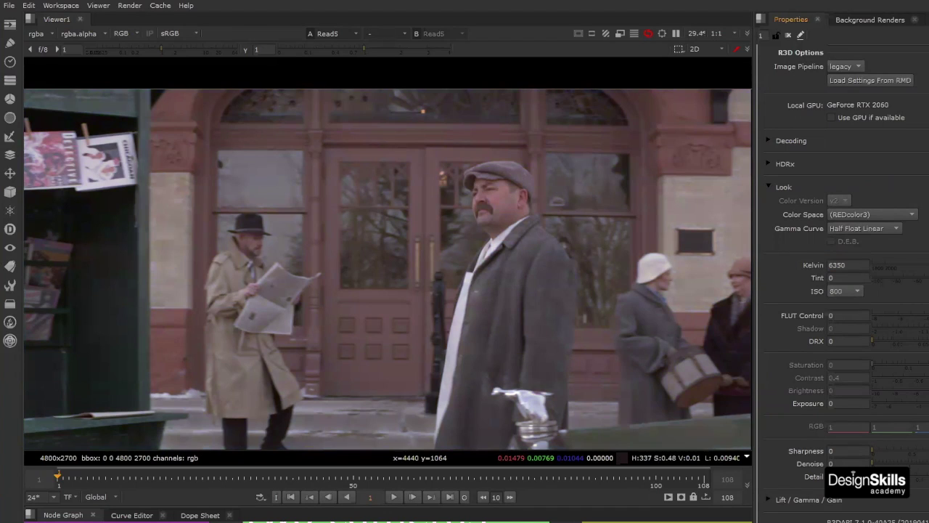
Compare Kelvin values of 5600 and 8000 on the RedCode clip, inspecting the man's face at the warmer value
{"action": "left_click_drag", "start_coordinate": [854, 265], "coordinate": [802, 259]}
{"action": "type", "text": "5600"}
{"action": "key", "text": "Return"}
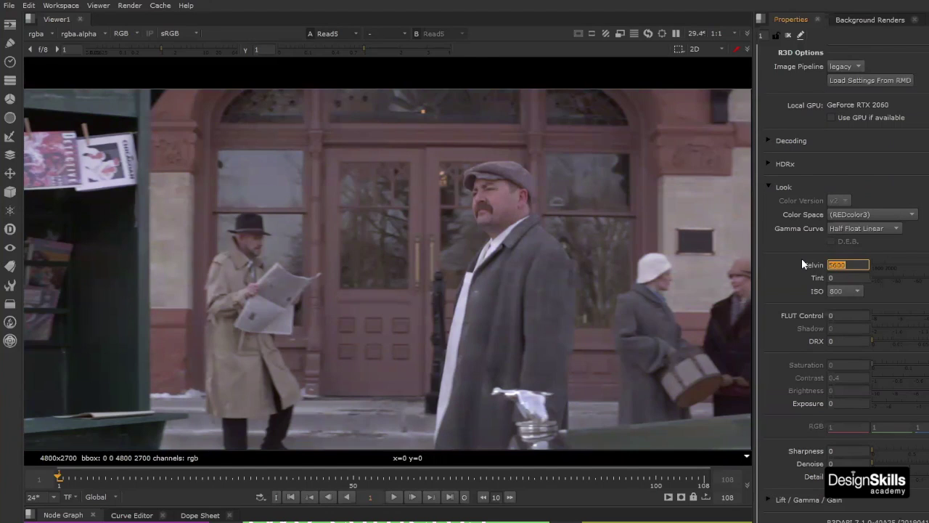
{"action": "left_click_drag", "start_coordinate": [860, 269], "coordinate": [808, 251]}
{"action": "type", "text": "8000"}
{"action": "key", "text": "Return"}
{"action": "scroll", "coordinate": [425, 233], "scroll_direction": "up", "scroll_amount": 2}
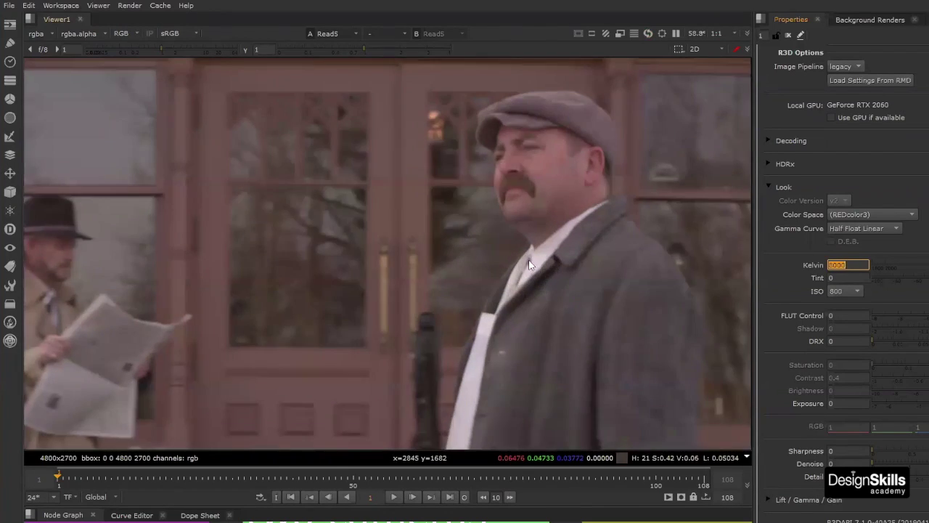
{"action": "scroll", "coordinate": [458, 250], "scroll_direction": "down", "scroll_amount": 2}
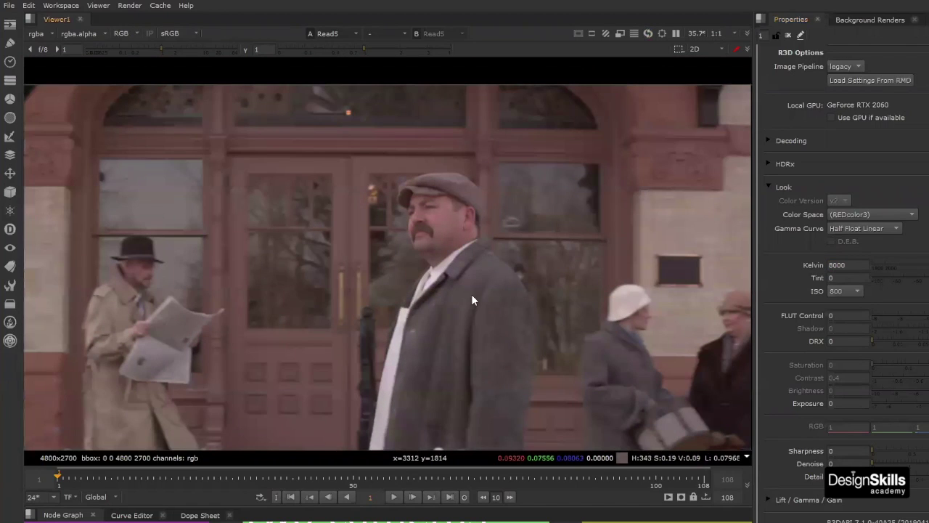
Restore the RedCode clip's Kelvin to 5600
{"action": "left_click", "coordinate": [850, 265]}
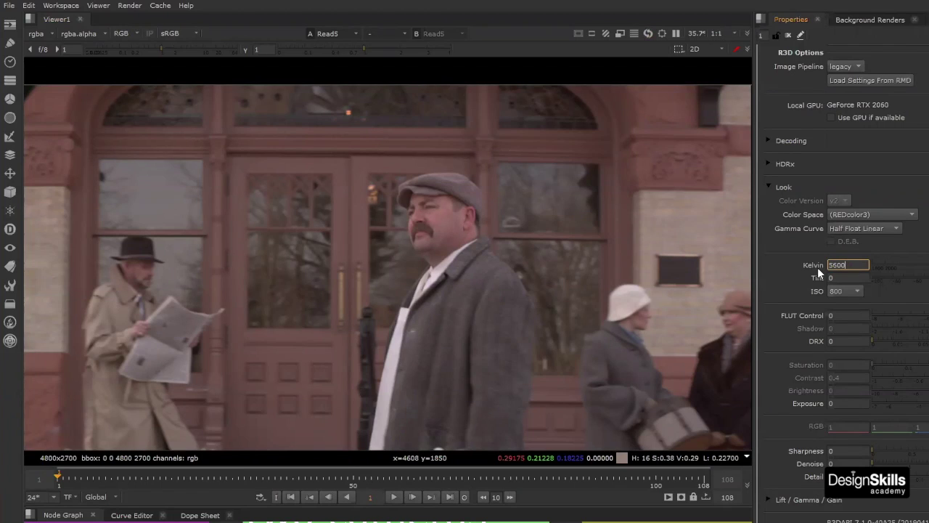
{"action": "type", "text": "5600"}
{"action": "key", "text": "Return"}
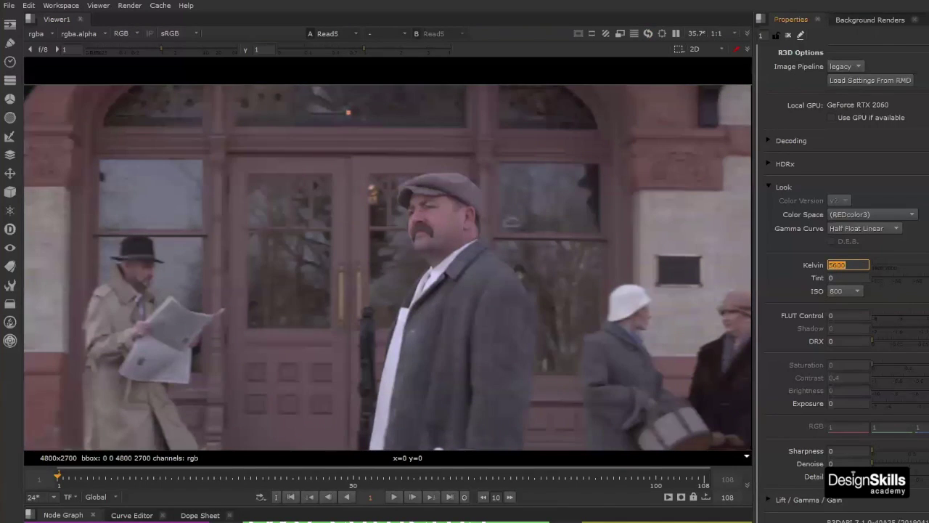
Try Tint values of -22 and 35 on the RedCode clip, and set the Tint to 53
{"action": "left_click", "coordinate": [848, 277]}
{"action": "type", "text": "-22"}
{"action": "key", "text": "Return"}
{"action": "type", "text": "35"}
{"action": "key", "text": "Return"}
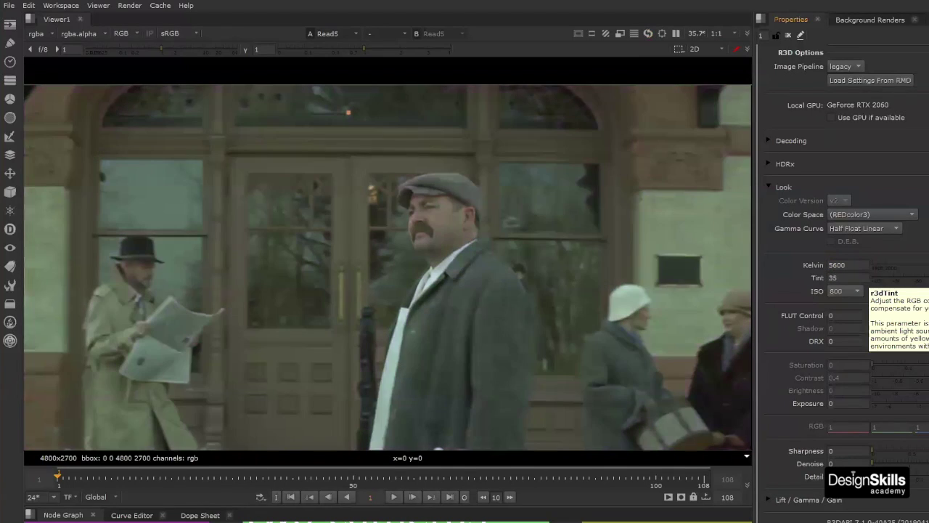
{"action": "type", "text": "53"}
{"action": "key", "text": "Return"}
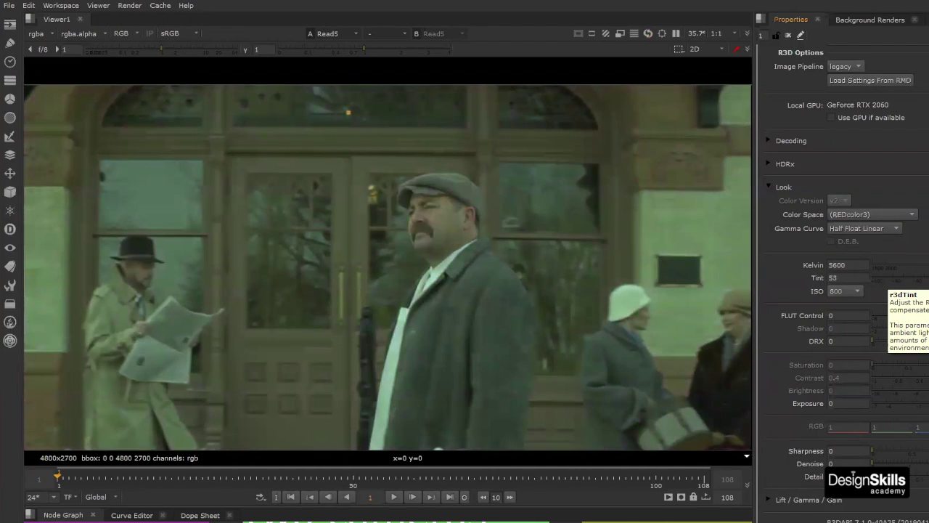
Reset the RedCode clip's Tint to 0, try Tint values of -45 and -17, and return it to 0
{"action": "type", "text": "0"}
{"action": "key", "text": "Return"}
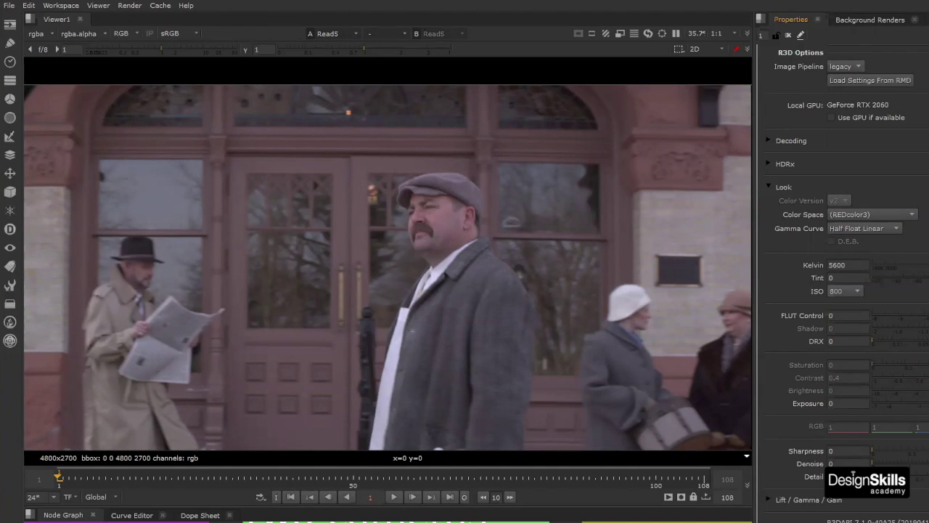
{"action": "type", "text": "-45"}
{"action": "key", "text": "Return"}
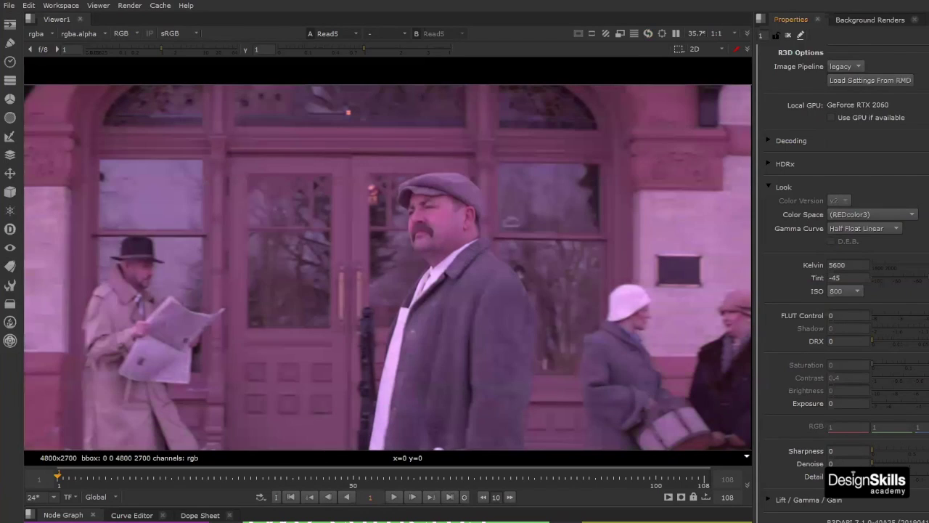
{"action": "type", "text": "-17"}
{"action": "key", "text": "Return"}
{"action": "type", "text": "0"}
{"action": "key", "text": "Return"}
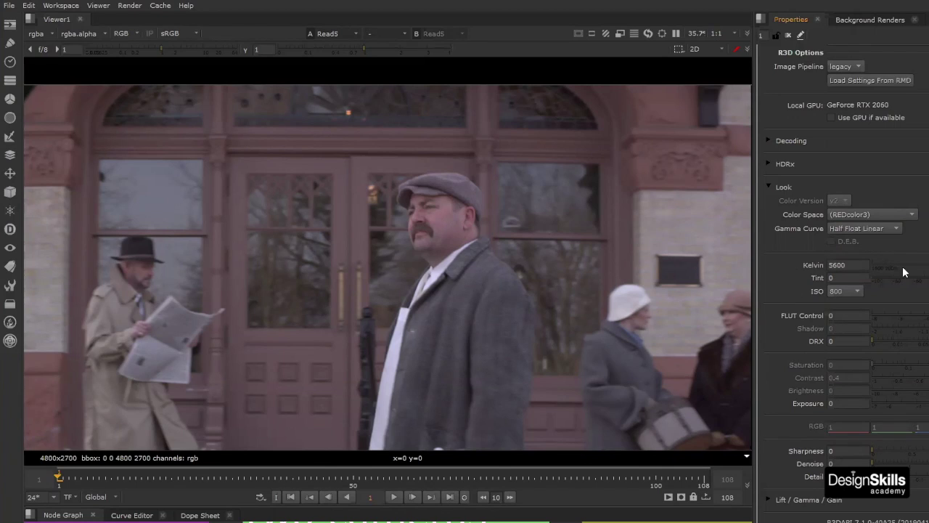
Try ISO 2500 on the RedCode clip, inspect the whole frame at that sensitivity, and restore ISO 800
{"action": "left_click", "coordinate": [855, 289]}
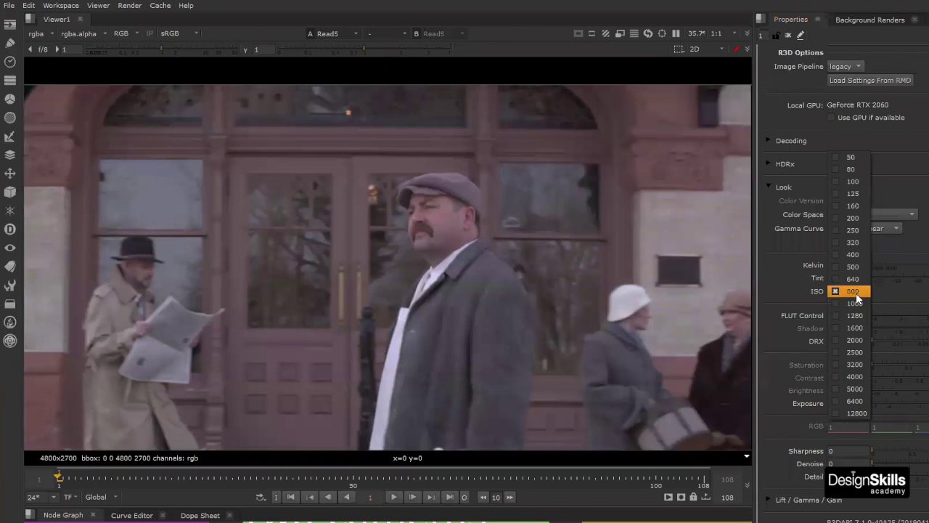
{"action": "left_click", "coordinate": [859, 352]}
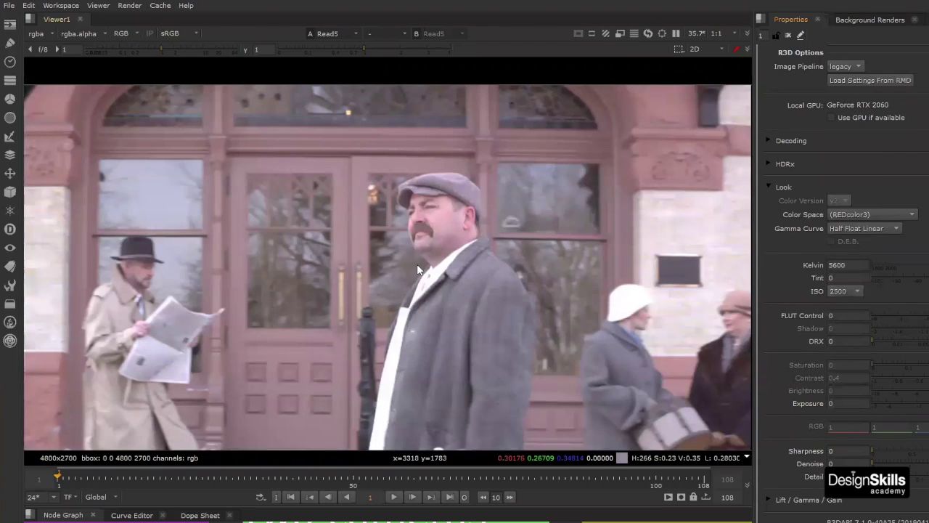
{"action": "scroll", "coordinate": [366, 293], "scroll_direction": "down", "scroll_amount": 3}
{"action": "scroll", "coordinate": [448, 260], "scroll_direction": "up", "scroll_amount": 5}
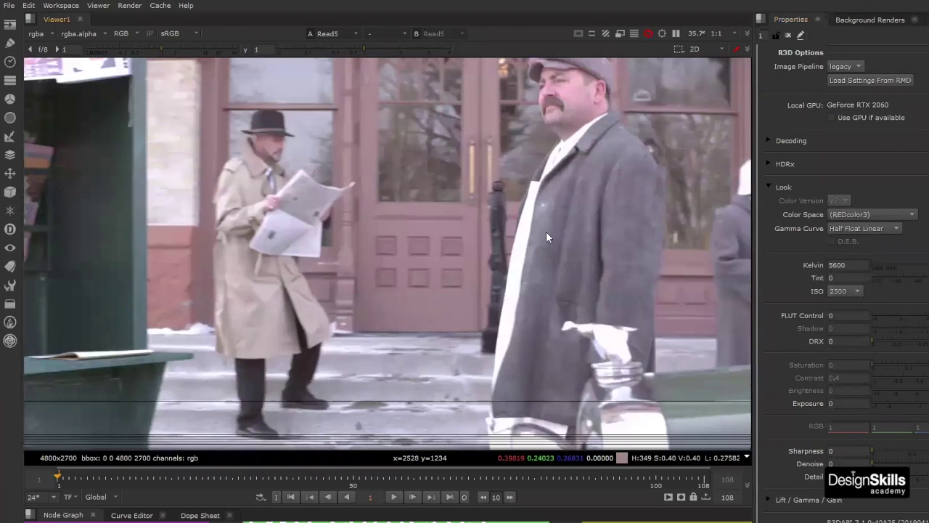
{"action": "scroll", "coordinate": [548, 233], "scroll_direction": "down", "scroll_amount": 4}
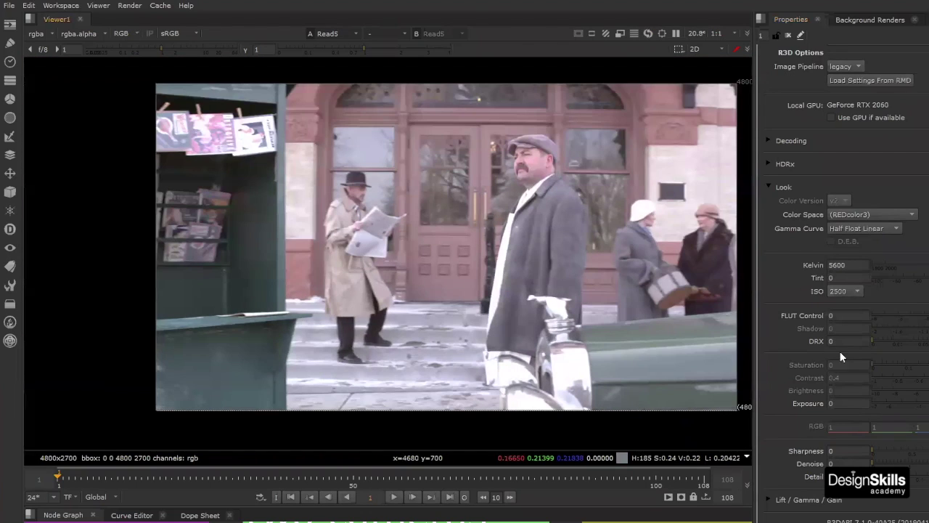
{"action": "left_click", "coordinate": [855, 292]}
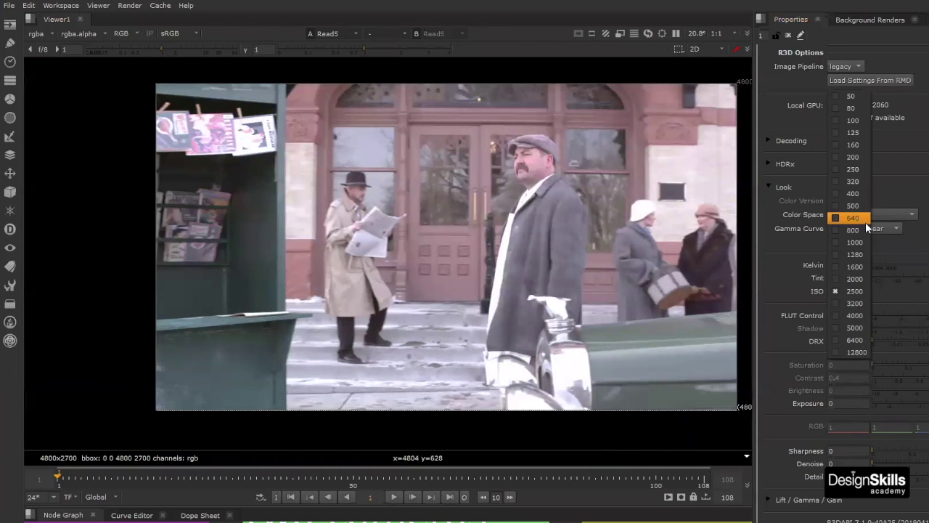
{"action": "left_click", "coordinate": [855, 229]}
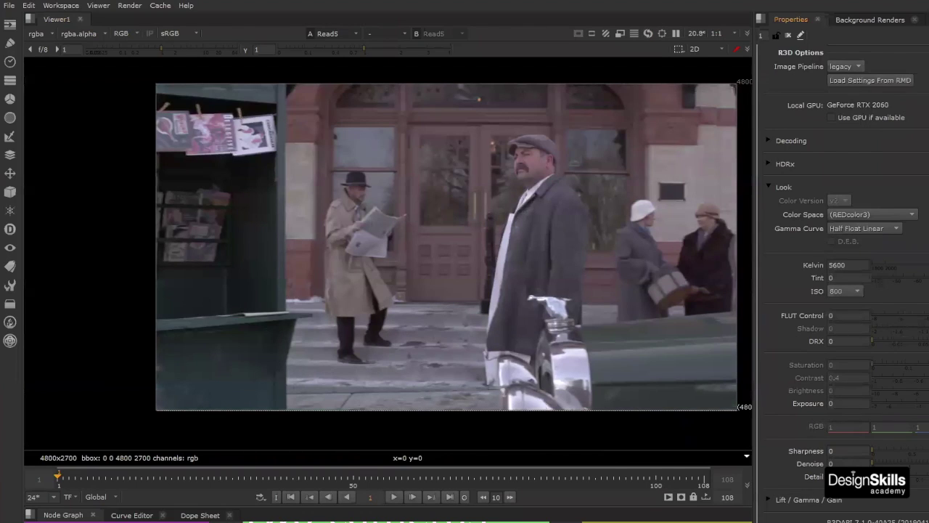
Try FLUT Control values of 1.8 and -0.45 on the RedCode clip, reset it to 0, and undo a DRX change
{"action": "type", "text": "1.8"}
{"action": "type", "text": "-0.45"}
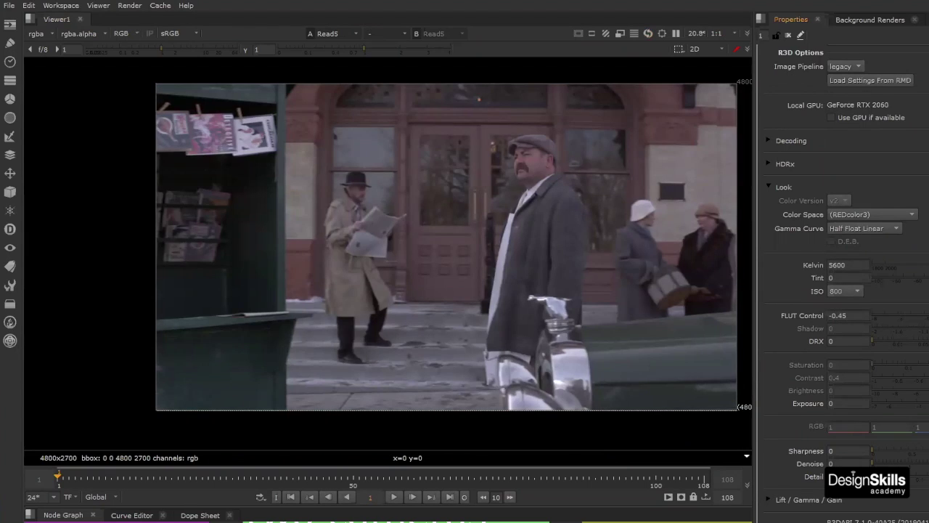
{"action": "type", "text": "0"}
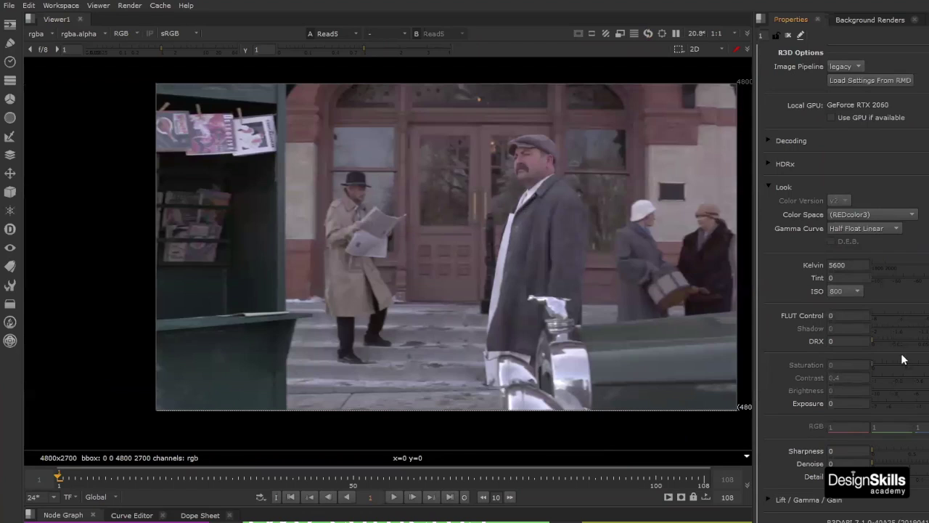
{"action": "left_click", "coordinate": [876, 340]}
{"action": "key", "text": "ctrl+z"}
Try Exposure values of 2.05 and 0.5 on the RedCode clip, and return the Exposure to 0
{"action": "type", "text": "2.05"}
{"action": "key", "text": "Return"}
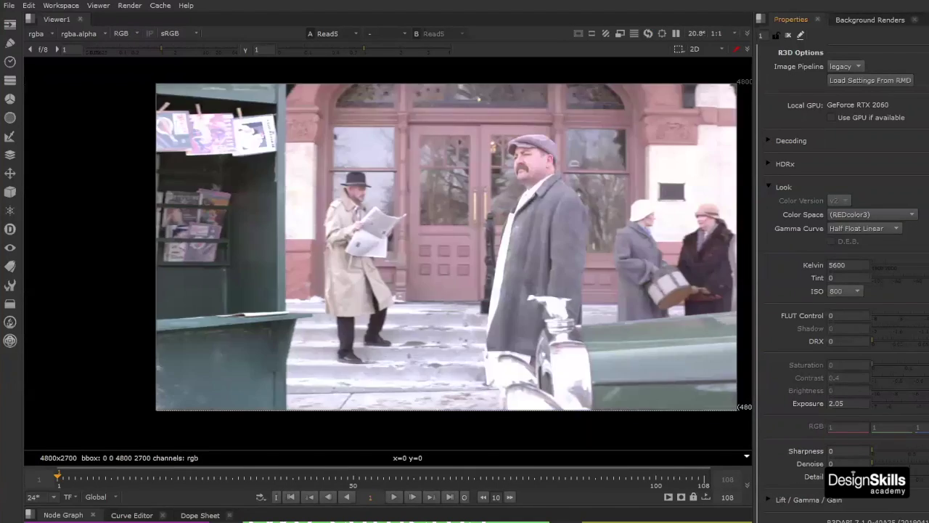
{"action": "type", "text": "0.5"}
{"action": "key", "text": "Return"}
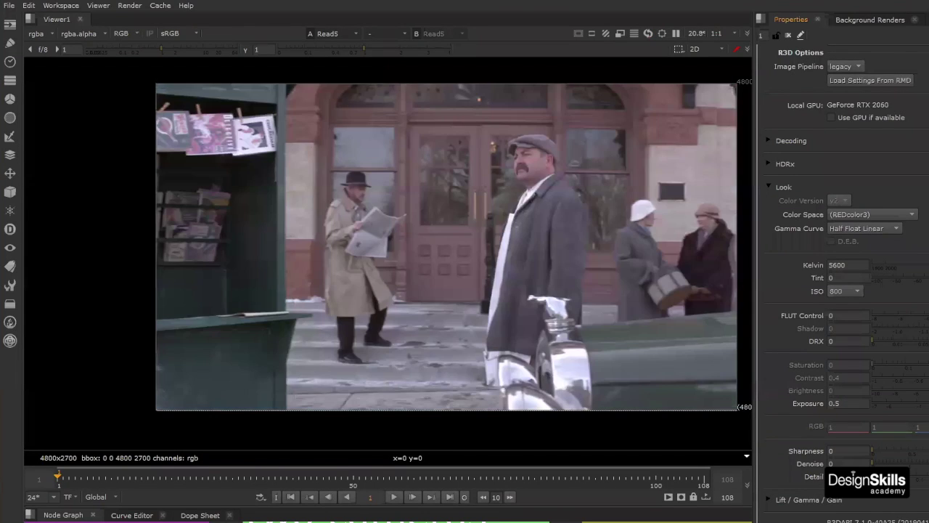
{"action": "type", "text": "0"}
{"action": "key", "text": "Return"}
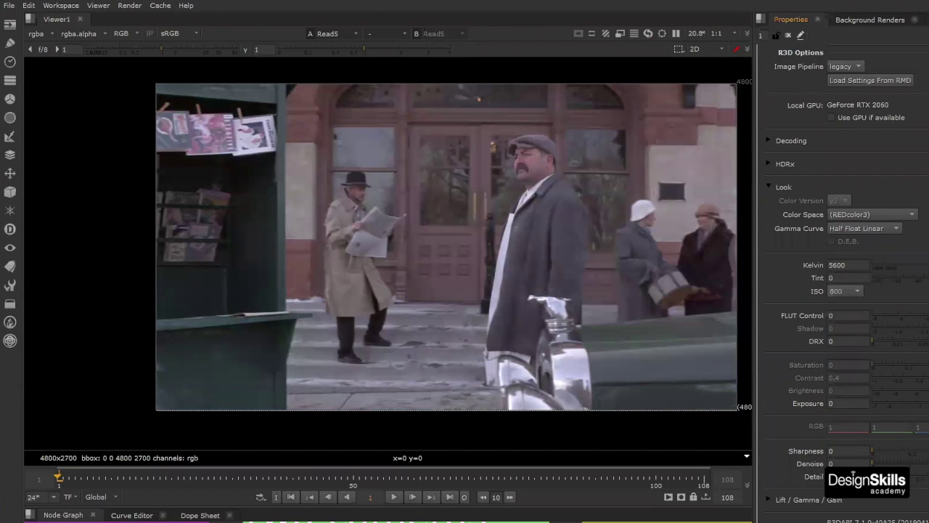
Examine the RedCode clip's Lift, Gamma and Gain colour wheels, and collapse the Lift / Gamma / Gain and Look groups
{"action": "left_click", "coordinate": [769, 500]}
{"action": "scroll", "coordinate": [879, 404], "scroll_direction": "down", "scroll_amount": 3}
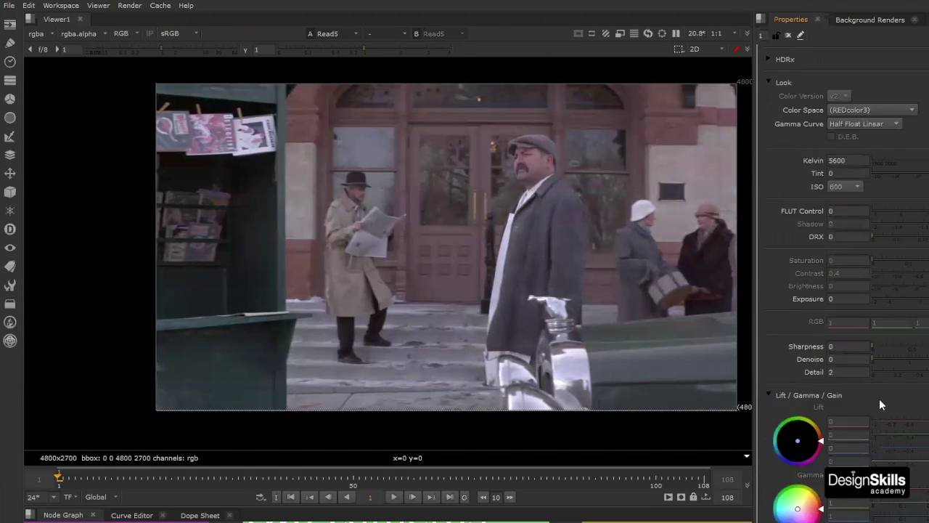
{"action": "scroll", "coordinate": [880, 401], "scroll_direction": "down", "scroll_amount": 3}
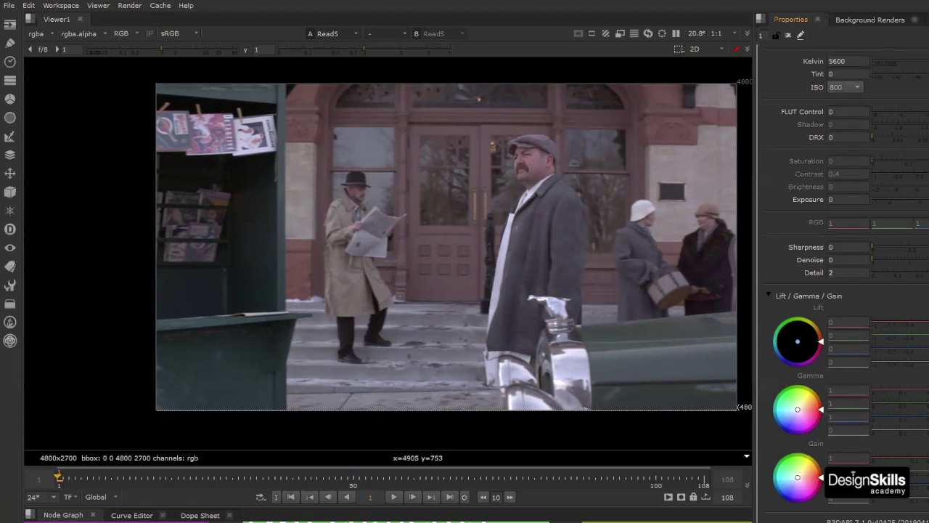
{"action": "left_click", "coordinate": [770, 294]}
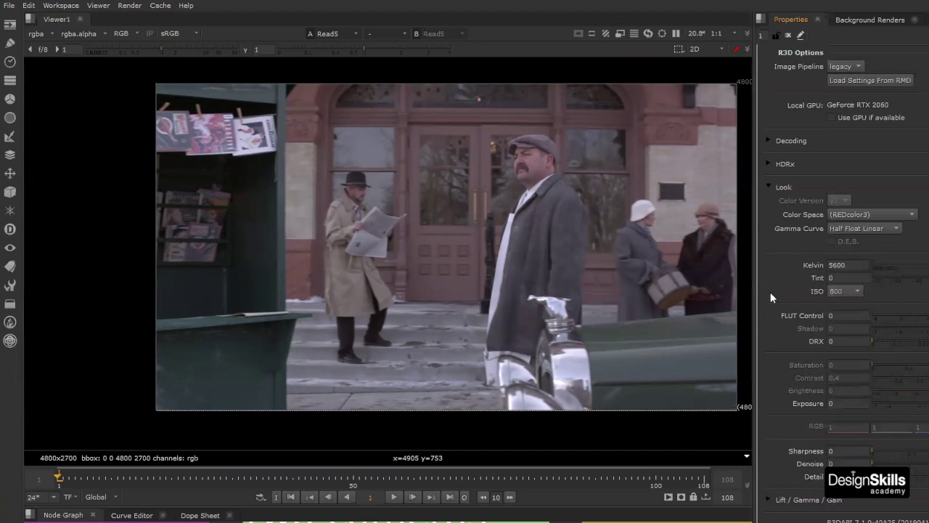
{"action": "left_click", "coordinate": [770, 499]}
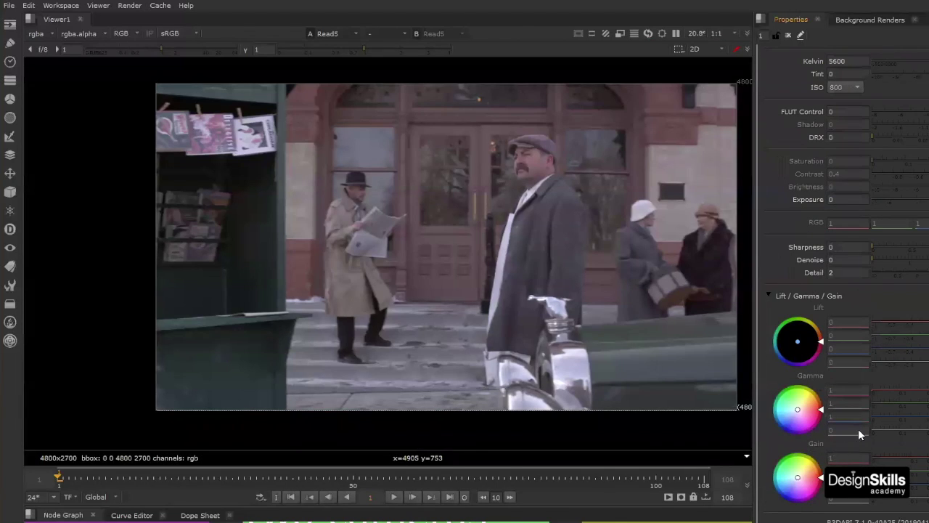
{"action": "left_click", "coordinate": [765, 295]}
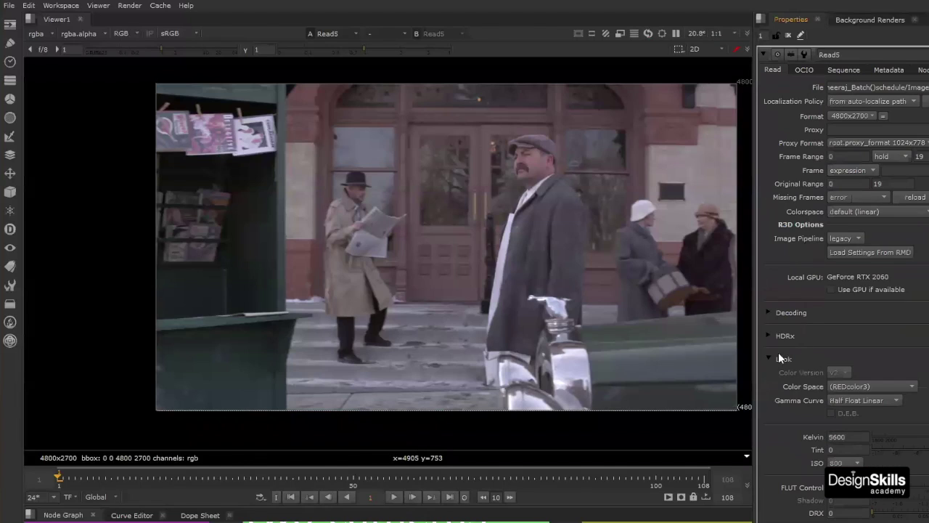
{"action": "left_click", "coordinate": [766, 358]}
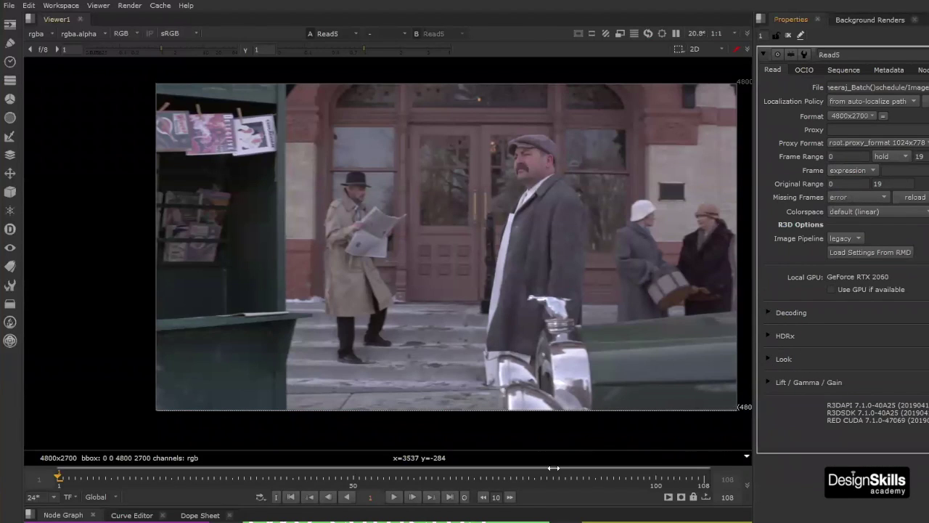
Enlarge the node graph and compare the Sony A6300 .mov clip's MOV Options with the RedCode .R3D clip's R3D Options
{"action": "left_click_drag", "start_coordinate": [556, 508], "coordinate": [591, 341]}
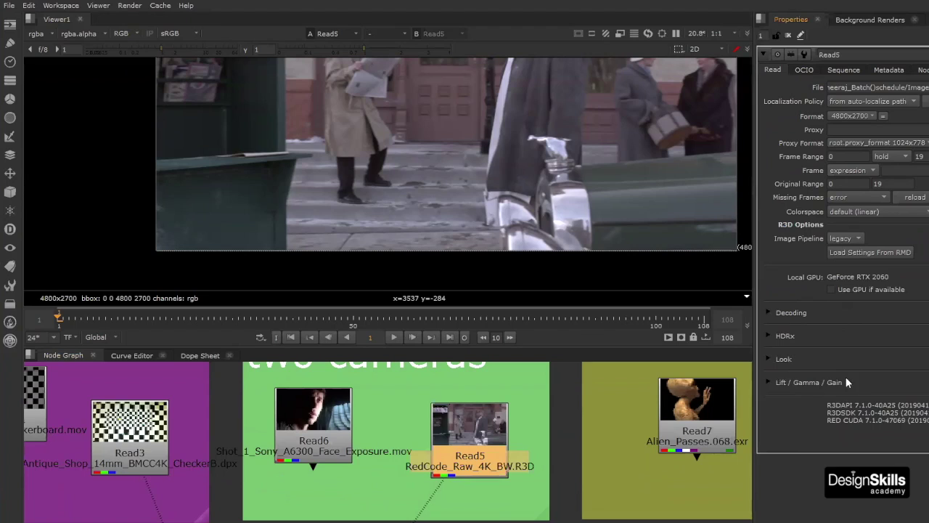
{"action": "left_click", "coordinate": [324, 434]}
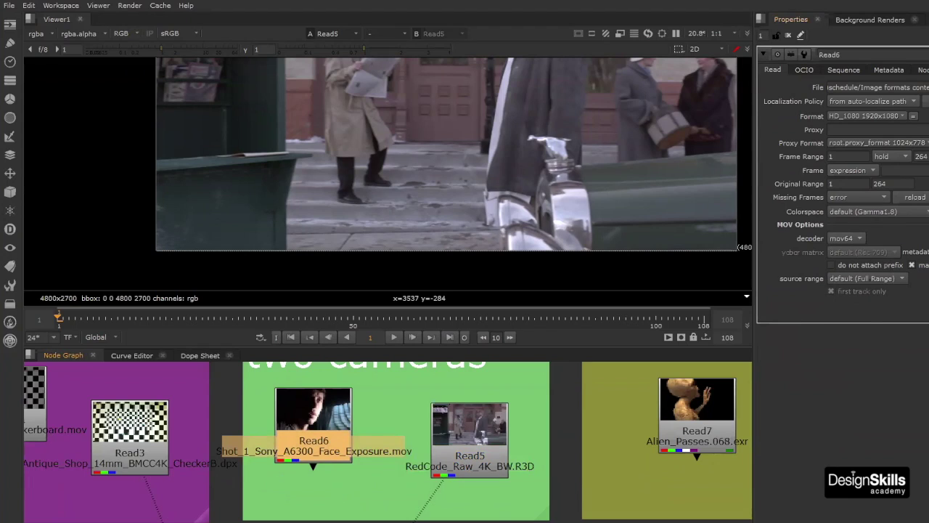
{"action": "left_click", "coordinate": [491, 429]}
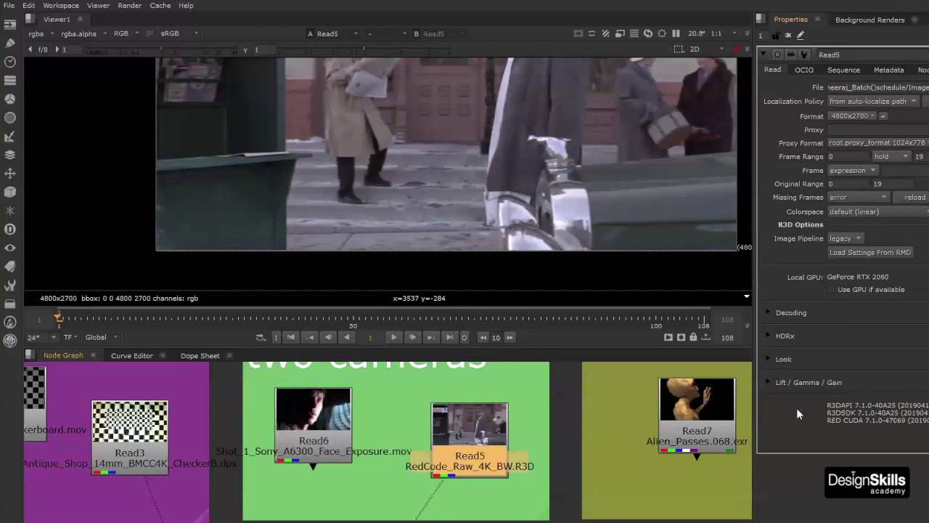
{"action": "left_click", "coordinate": [328, 444]}
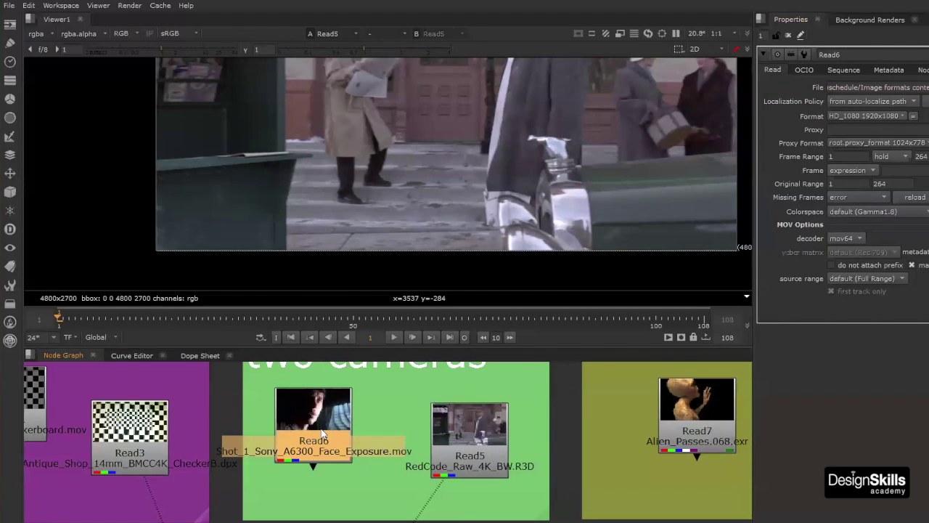
{"action": "left_click_drag", "start_coordinate": [323, 436], "coordinate": [325, 435]}
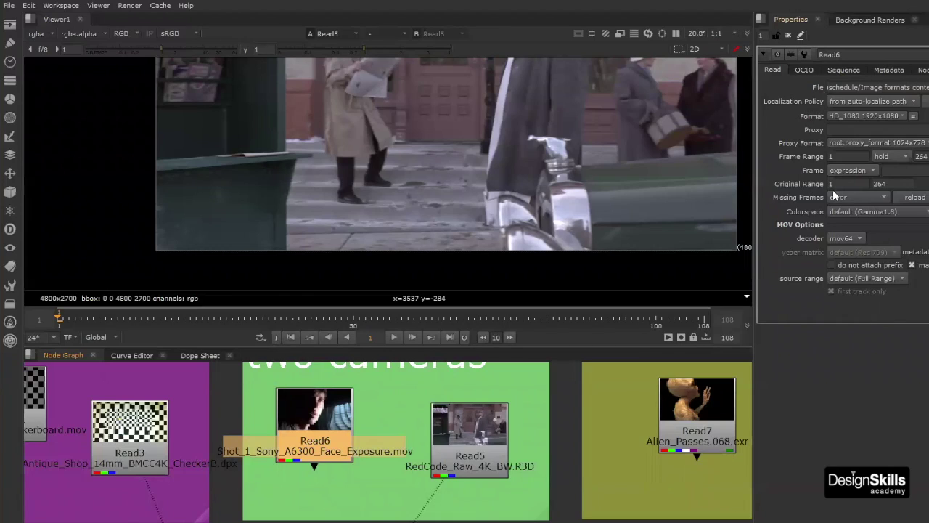
{"action": "left_click", "coordinate": [477, 446]}
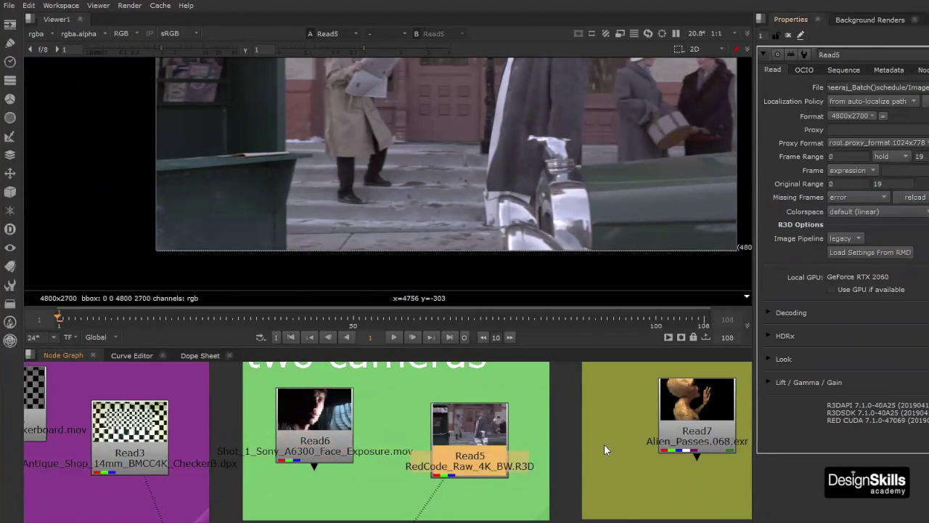
{"action": "scroll", "coordinate": [451, 463], "scroll_direction": "down", "scroll_amount": 3}
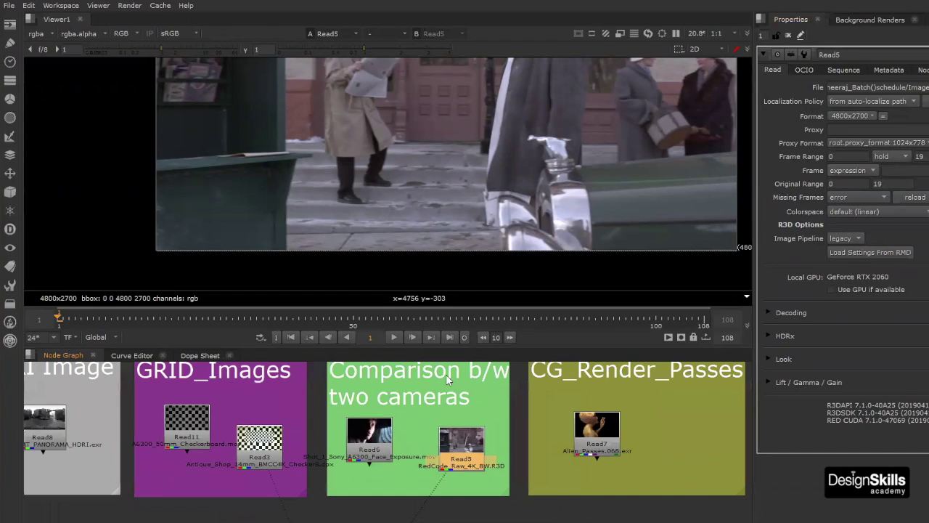
{"action": "left_click_drag", "start_coordinate": [454, 452], "coordinate": [457, 443]}
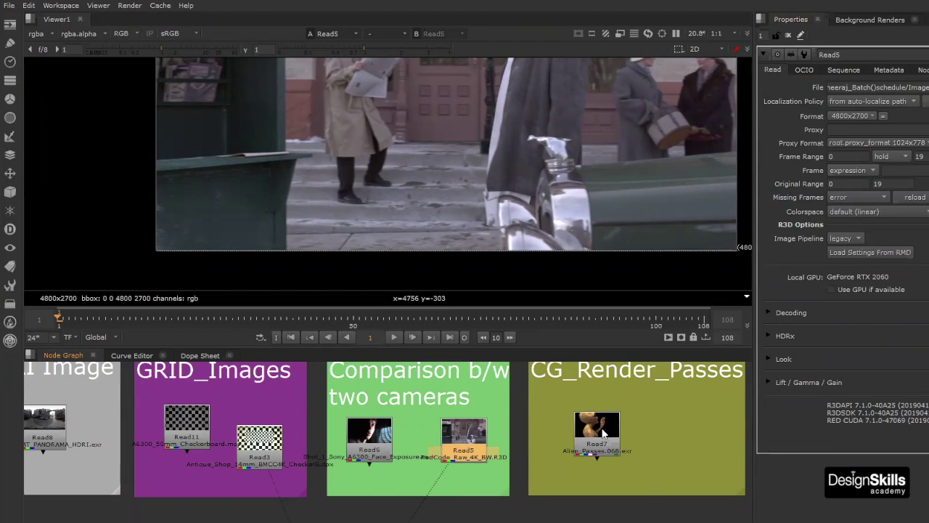
Review the Sony A6300 clip's decoder and source range settings against the RedCode clip's Decoding, HDRx, Look and Lift / Gamma / Gain groups
{"action": "double_click", "coordinate": [367, 445]}
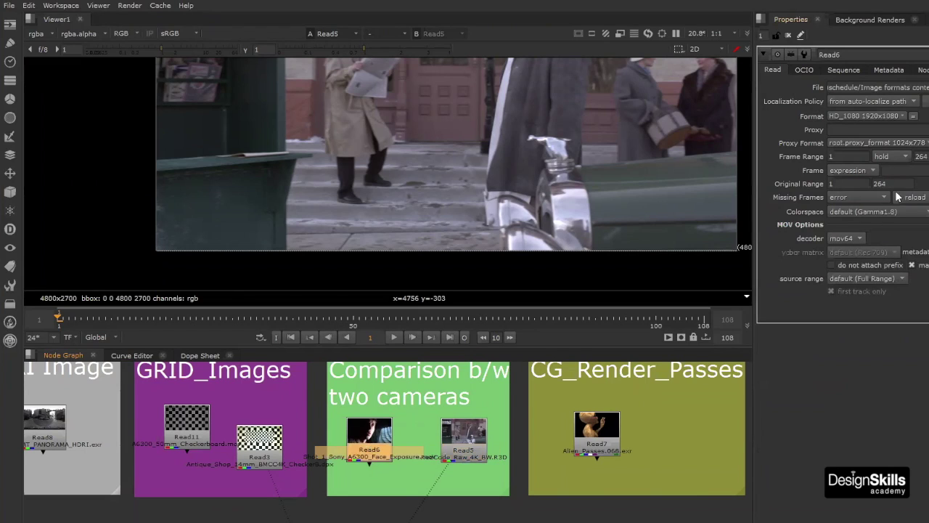
{"action": "key", "text": "f"}
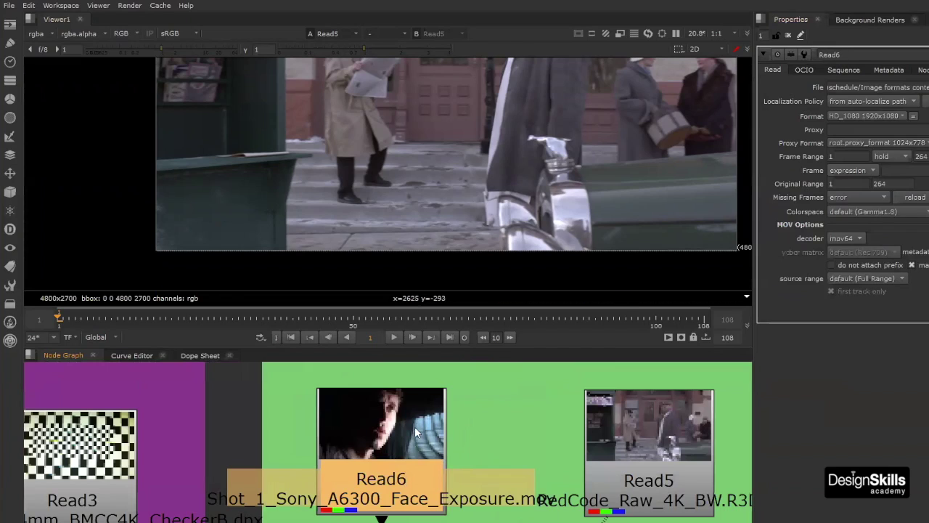
{"action": "left_click_drag", "start_coordinate": [380, 493], "coordinate": [392, 484]}
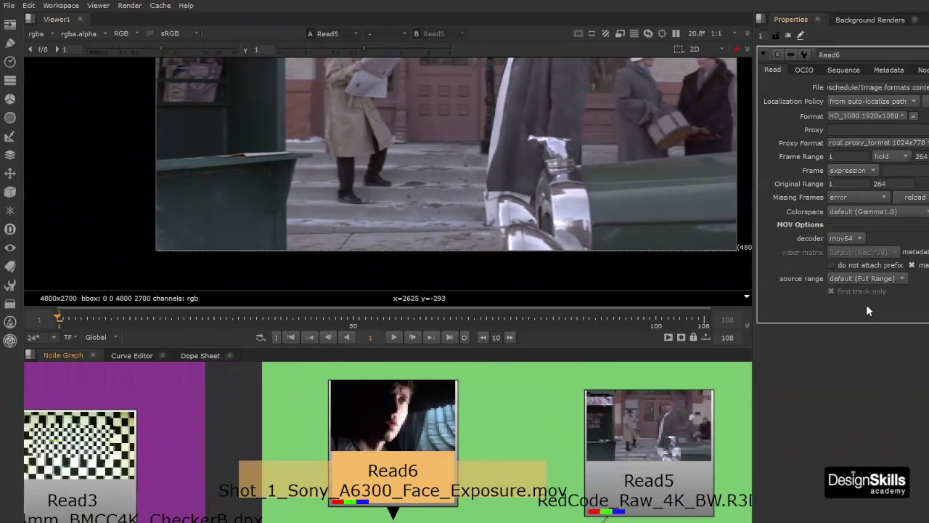
{"action": "left_click", "coordinate": [644, 441]}
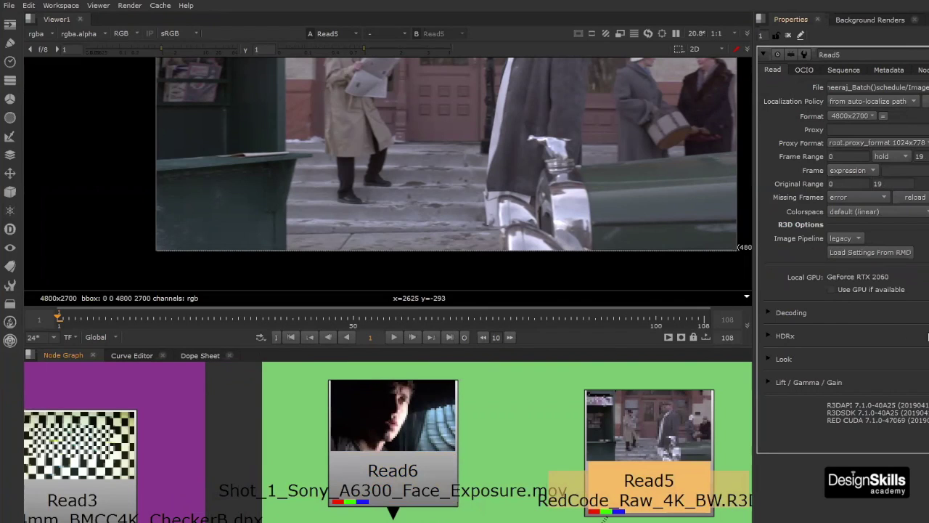
{"action": "scroll", "coordinate": [631, 456], "scroll_direction": "down", "scroll_amount": 3}
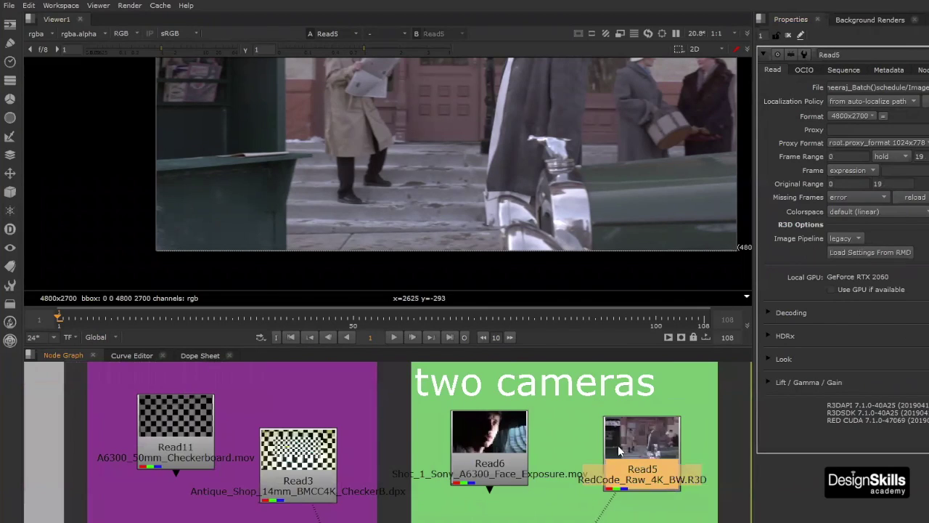
{"action": "scroll", "coordinate": [618, 445], "scroll_direction": "up", "scroll_amount": 1}
{"action": "left_click_drag", "start_coordinate": [602, 458], "coordinate": [595, 474]}
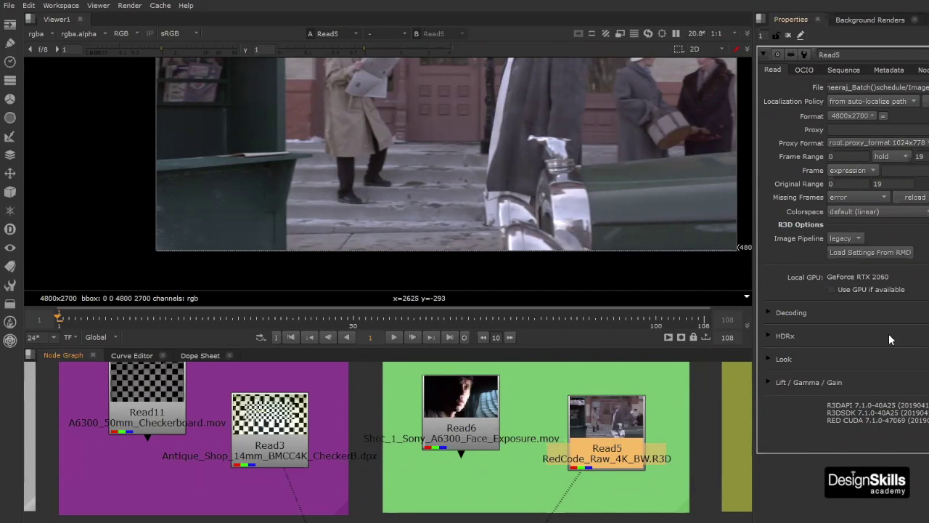
{"action": "left_click", "coordinate": [479, 414]}
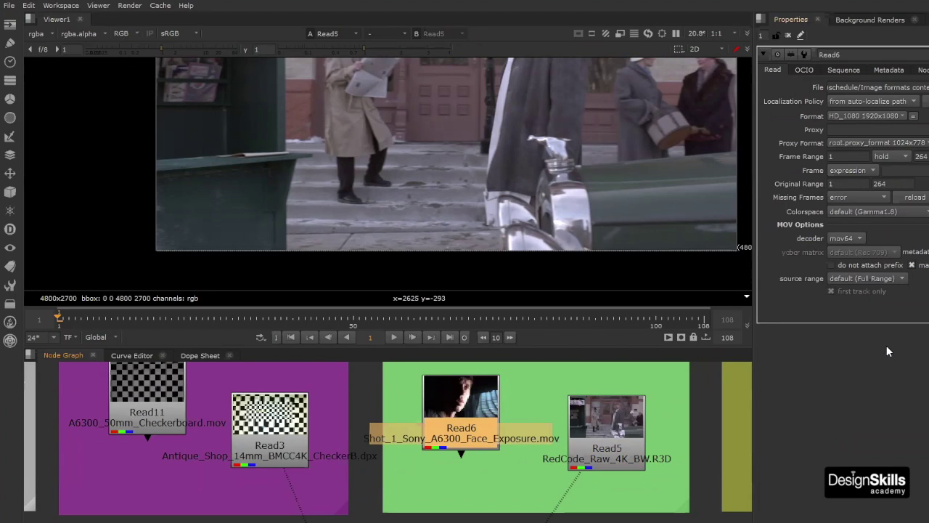
Reopen the RedCode .R3D clip's properties and inspect its footage up close in the viewer
{"action": "scroll", "coordinate": [614, 436], "scroll_direction": "down", "scroll_amount": 4}
{"action": "middle_click_drag", "start_coordinate": [601, 449], "coordinate": [512, 445]}
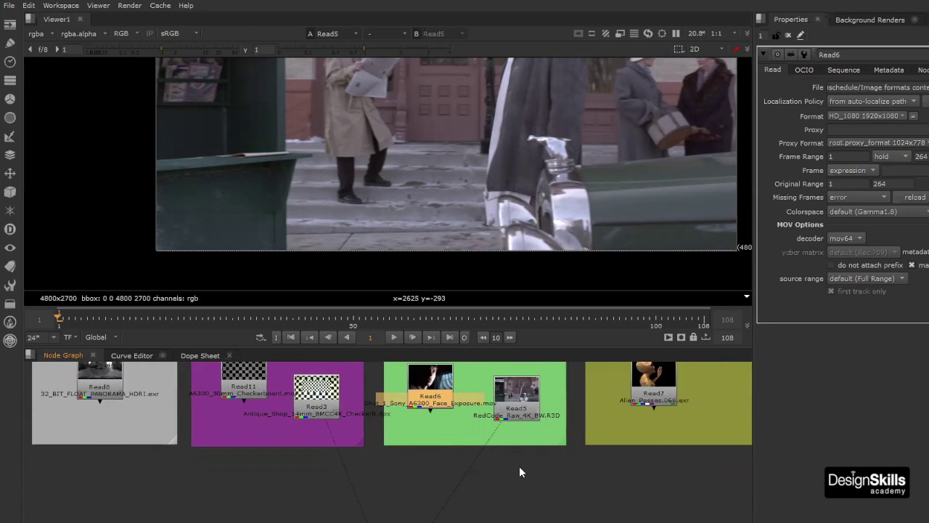
{"action": "middle_click_drag", "start_coordinate": [523, 459], "coordinate": [509, 447]}
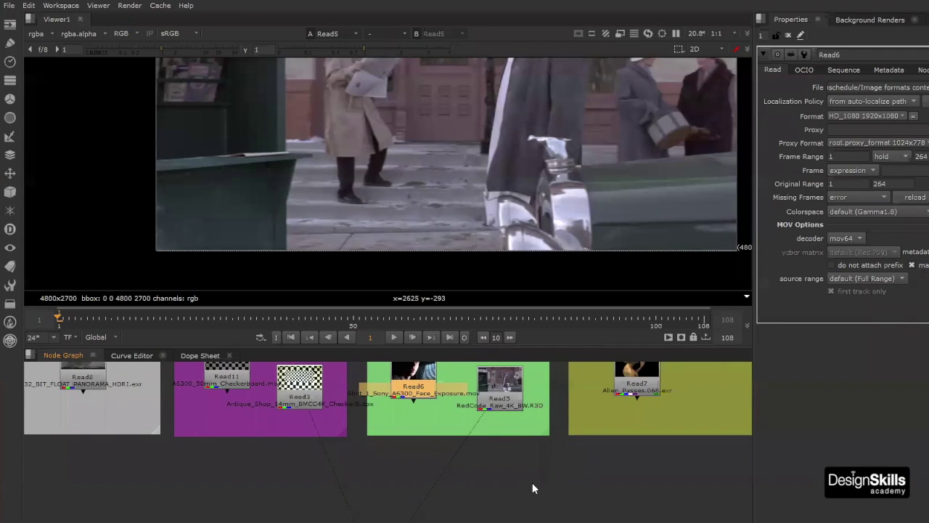
{"action": "scroll", "coordinate": [533, 482], "scroll_direction": "down", "scroll_amount": 4}
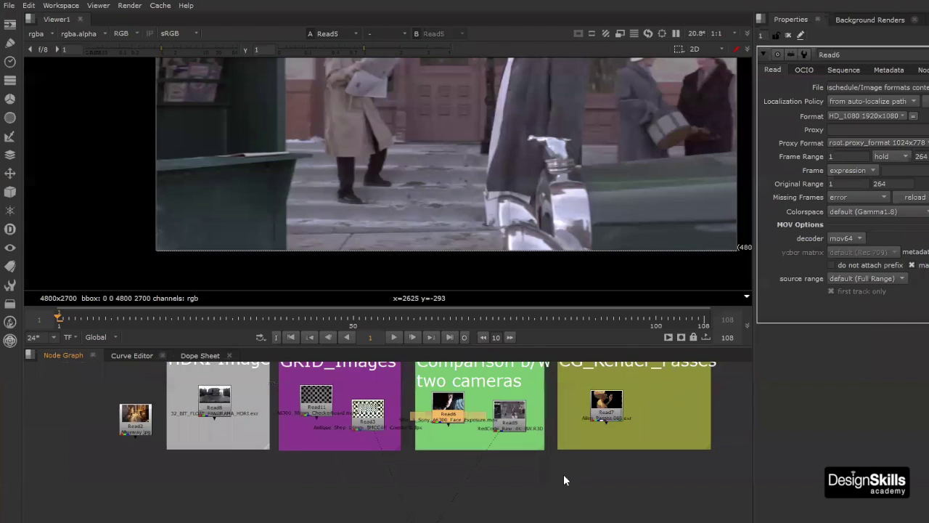
{"action": "double_click", "coordinate": [472, 427]}
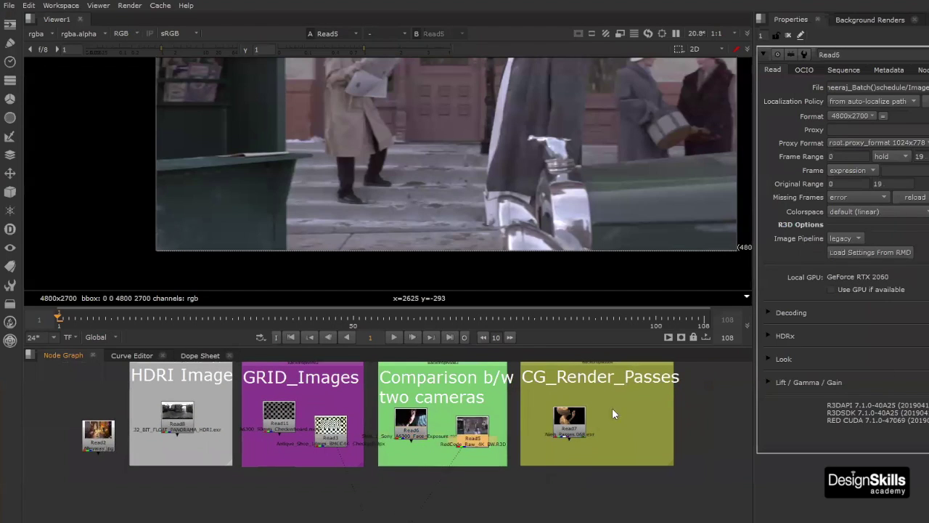
{"action": "middle_click_drag", "start_coordinate": [597, 202], "coordinate": [588, 265]}
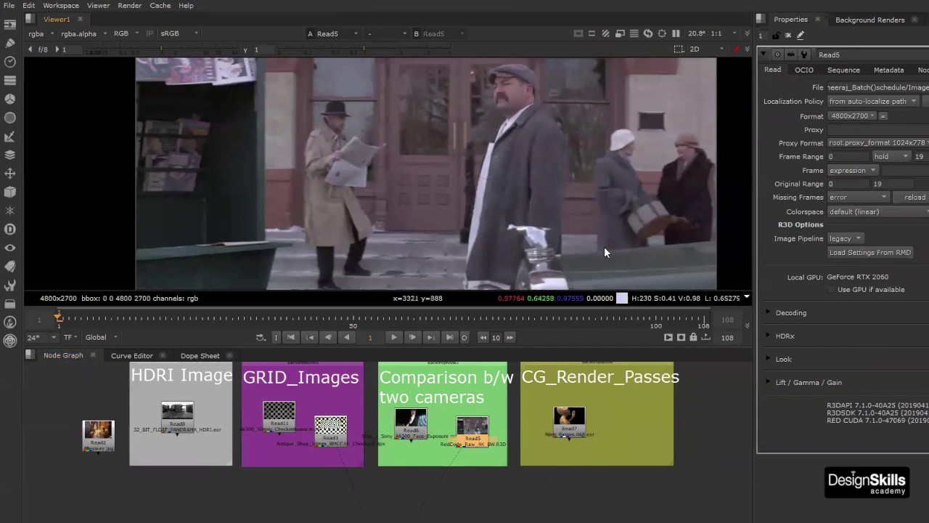
{"action": "scroll", "coordinate": [479, 156], "scroll_direction": "down", "scroll_amount": 3}
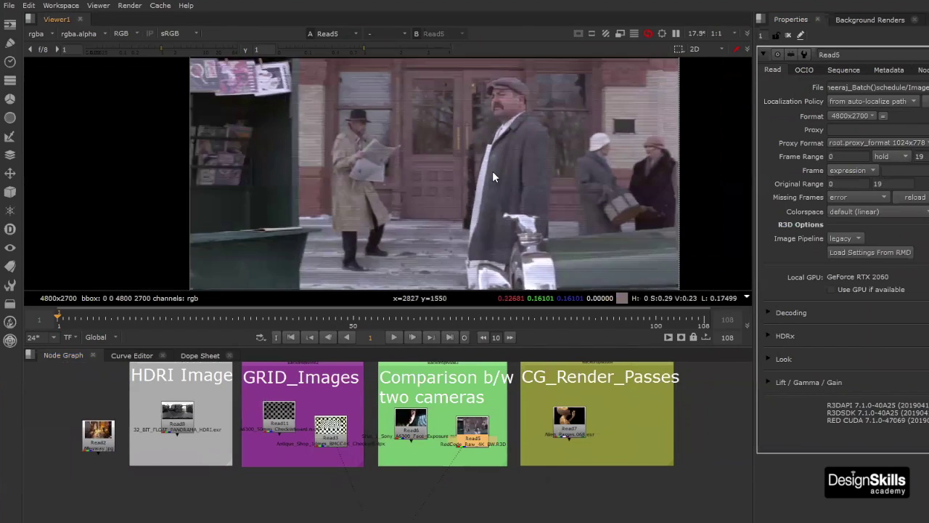
{"action": "scroll", "coordinate": [503, 156], "scroll_direction": "up", "scroll_amount": 5}
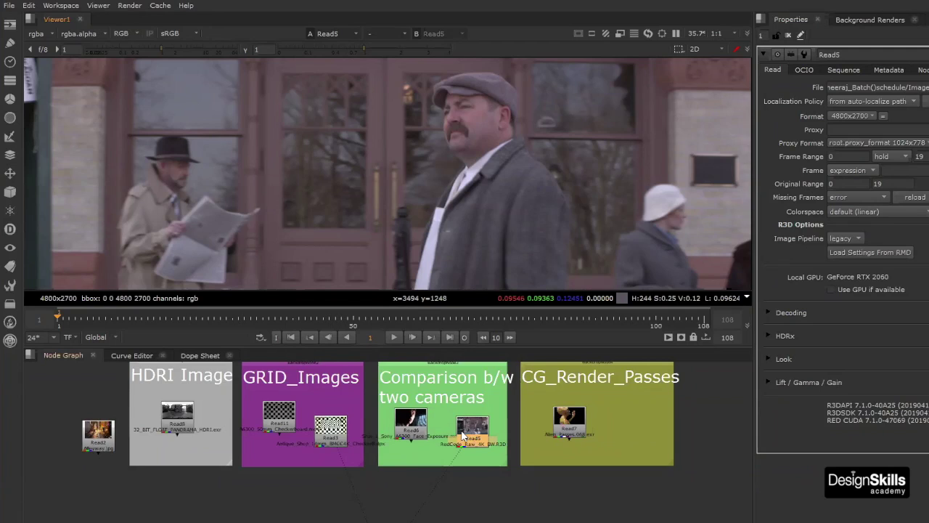
{"action": "scroll", "coordinate": [461, 419], "scroll_direction": "up", "scroll_amount": 3}
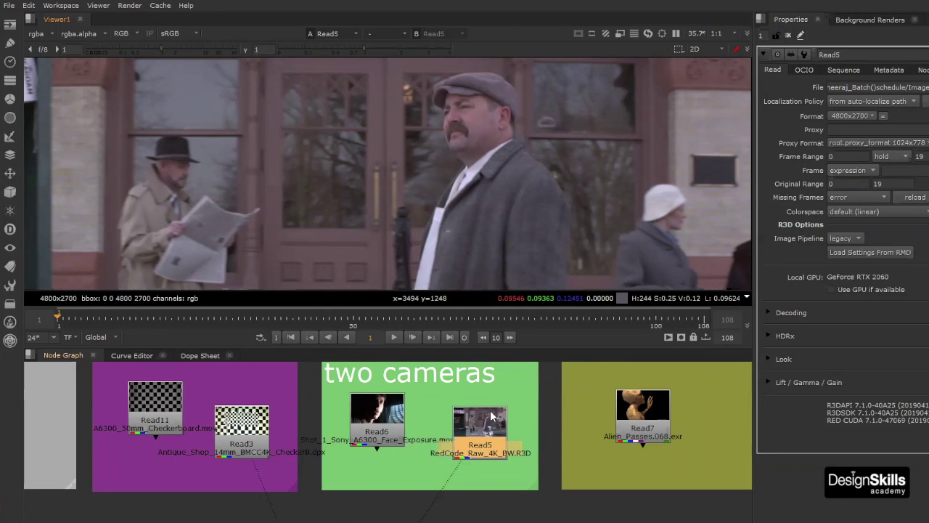
{"action": "left_click_drag", "start_coordinate": [424, 392], "coordinate": [546, 478]}
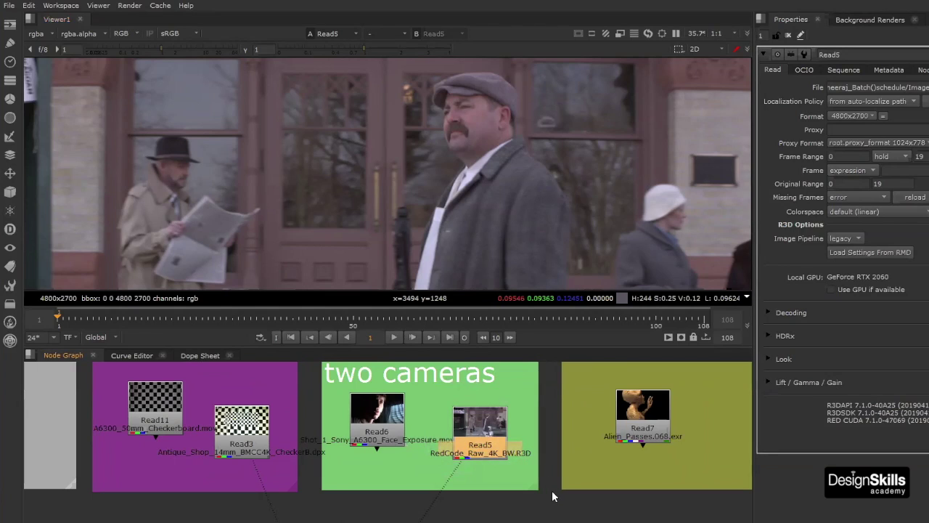
{"action": "left_click_drag", "start_coordinate": [440, 393], "coordinate": [516, 488]}
{"action": "left_click_drag", "start_coordinate": [441, 391], "coordinate": [530, 485]}
{"action": "scroll", "coordinate": [528, 437], "scroll_direction": "down", "scroll_amount": 3}
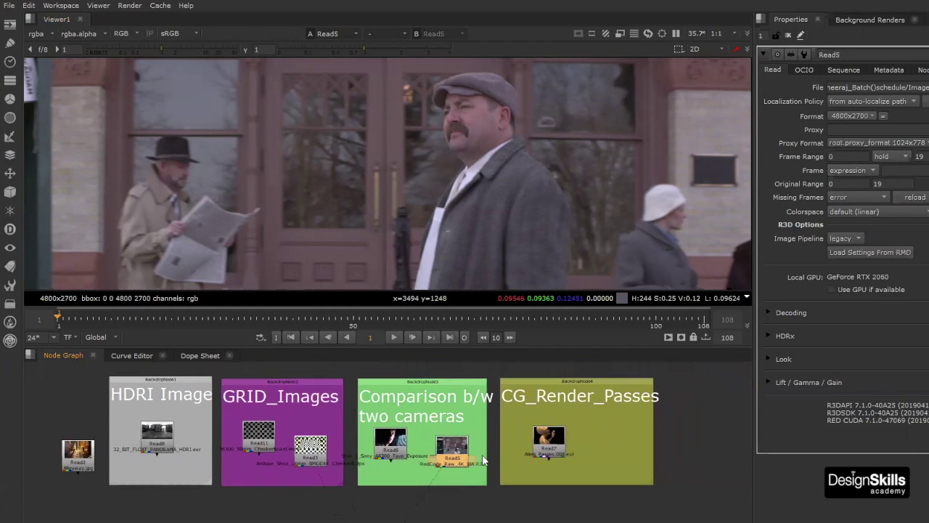
Widen the CG_Render_Passes backdrop slightly around the Alien_Passes node
{"action": "scroll", "coordinate": [484, 460], "scroll_direction": "up", "scroll_amount": 2}
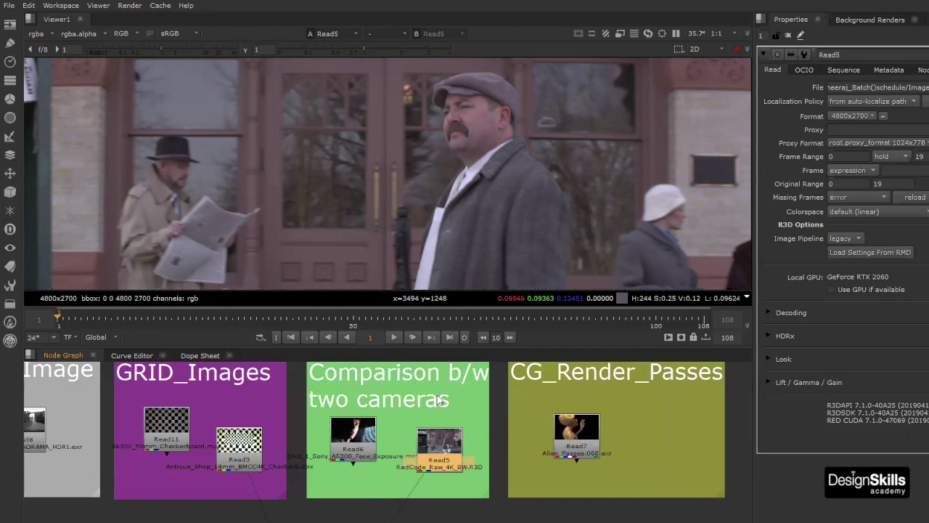
{"action": "middle_click_drag", "start_coordinate": [519, 455], "coordinate": [327, 479]}
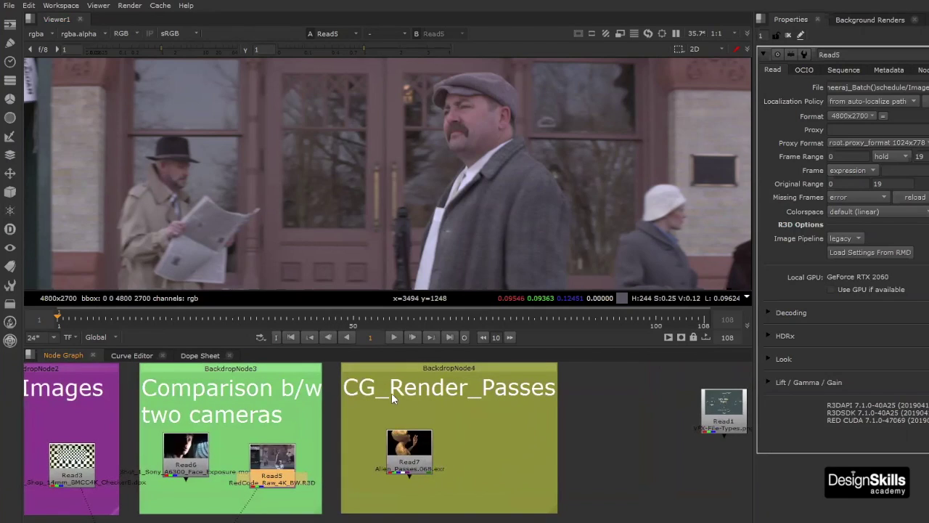
{"action": "left_click", "coordinate": [568, 516]}
{"action": "left_click_drag", "start_coordinate": [570, 517], "coordinate": [581, 517]}
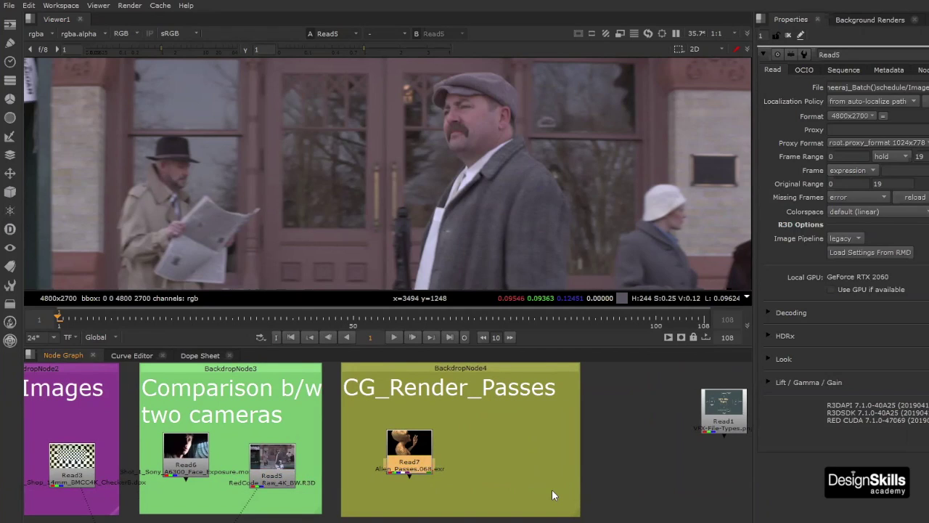
Show the Alien_Passes.068.exr render in the viewer and open its Read node properties
{"action": "scroll", "coordinate": [417, 468], "scroll_direction": "up", "scroll_amount": 2}
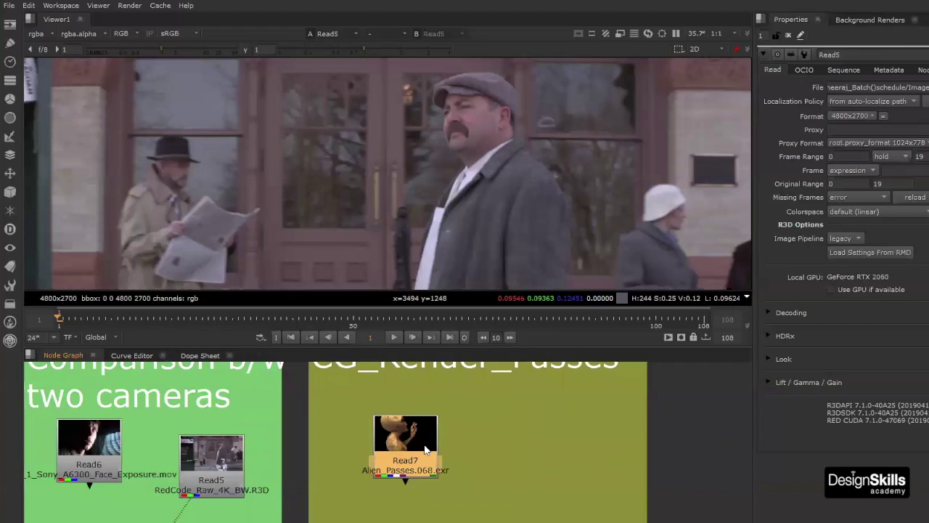
{"action": "key", "text": "1"}
{"action": "scroll", "coordinate": [302, 214], "scroll_direction": "down", "scroll_amount": 3}
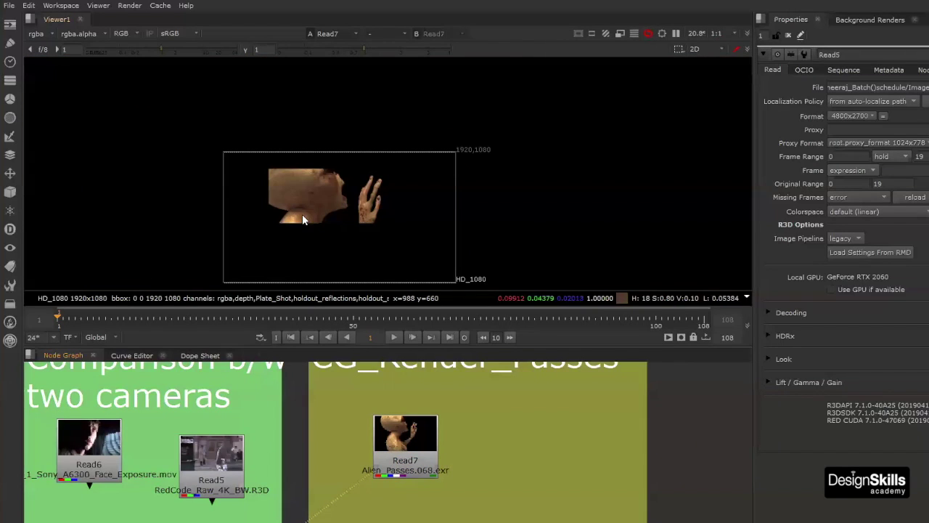
{"action": "scroll", "coordinate": [331, 185], "scroll_direction": "up", "scroll_amount": 3}
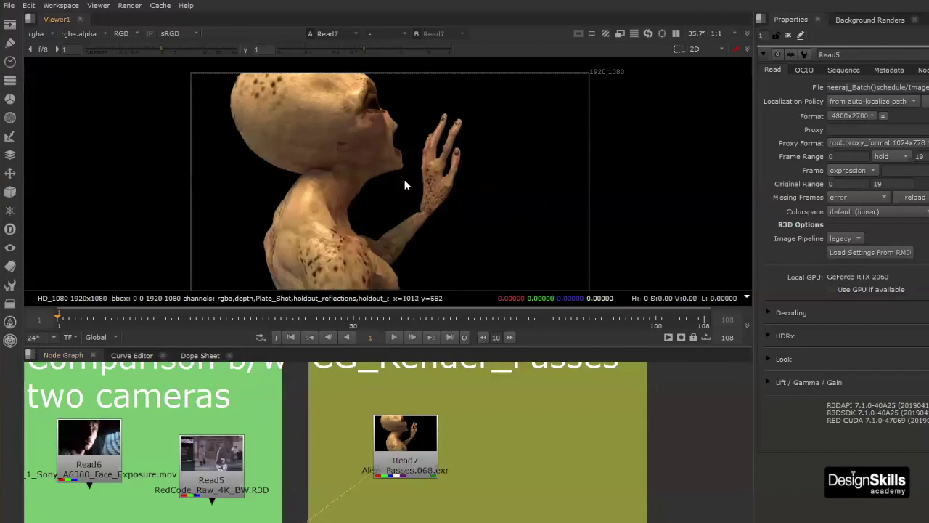
{"action": "mouse_move", "coordinate": [438, 145]}
{"action": "middle_mouse_down"}
{"action": "mouse_move", "coordinate": [436, 120]}
{"action": "mouse_move", "coordinate": [450, 151]}
{"action": "middle_mouse_up"}
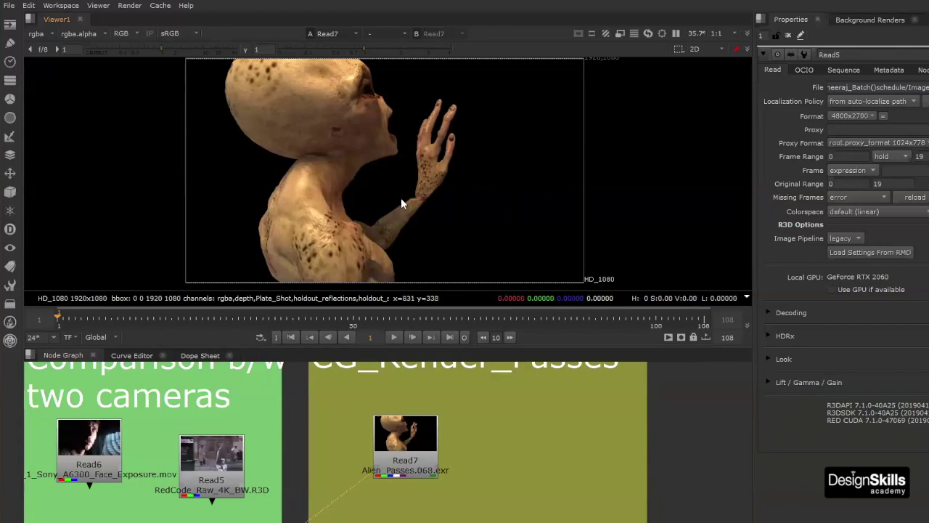
{"action": "double_click", "coordinate": [408, 438]}
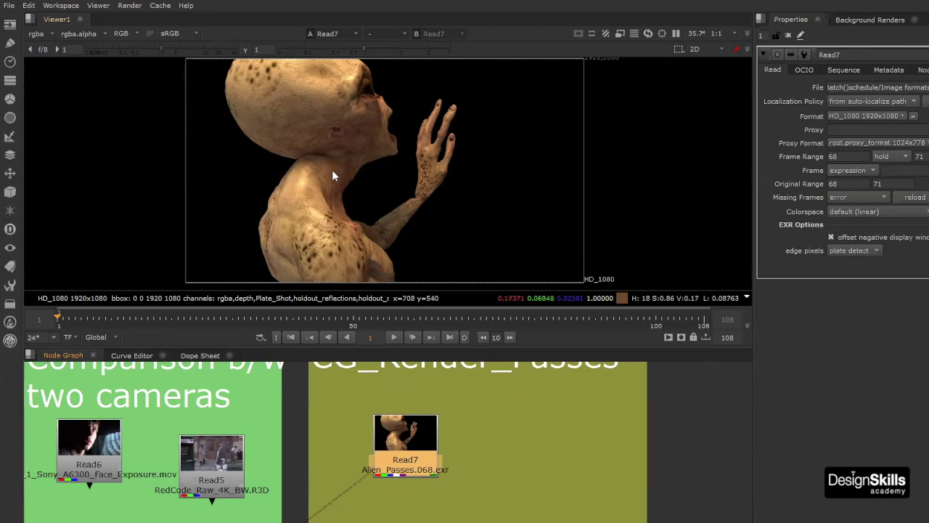
Compare the layers available in the Alien_Passes EXR with those of the Sony A6300 .mov clip
{"action": "left_click", "coordinate": [39, 32]}
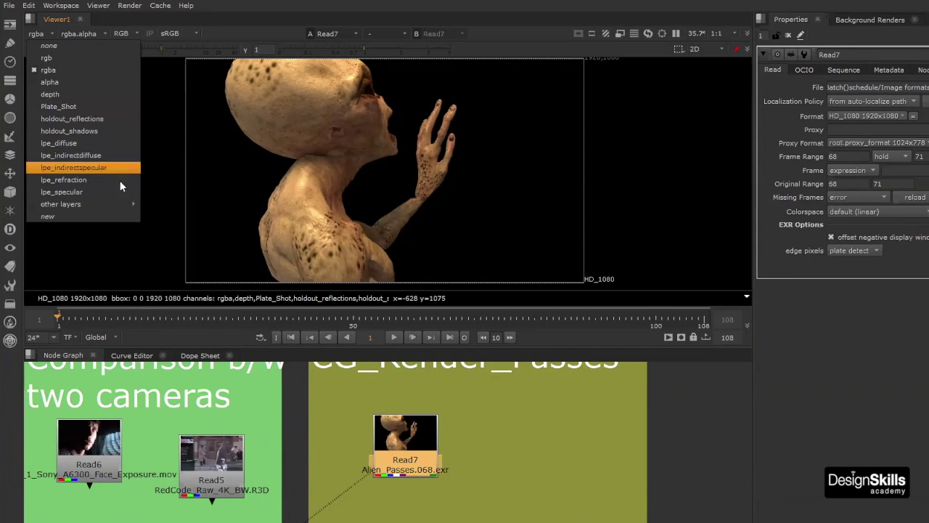
{"action": "left_click", "coordinate": [91, 445]}
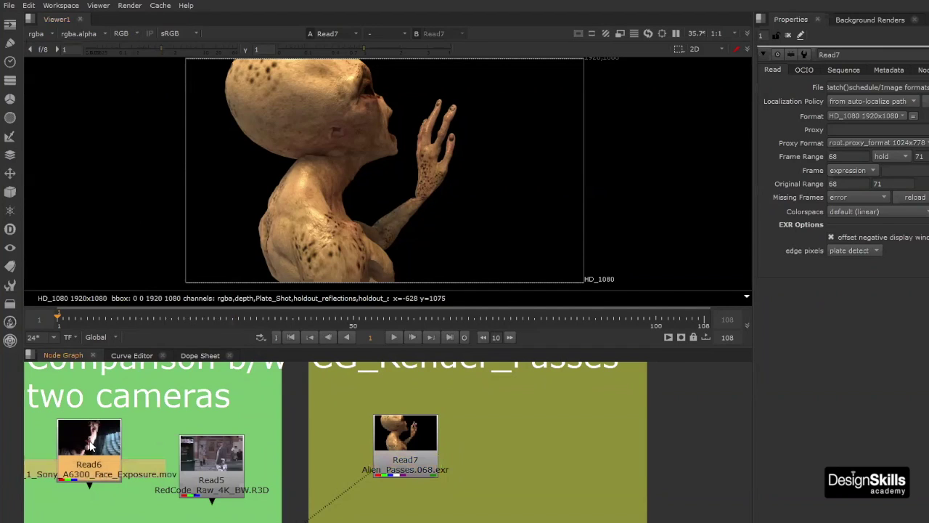
{"action": "key", "text": "1"}
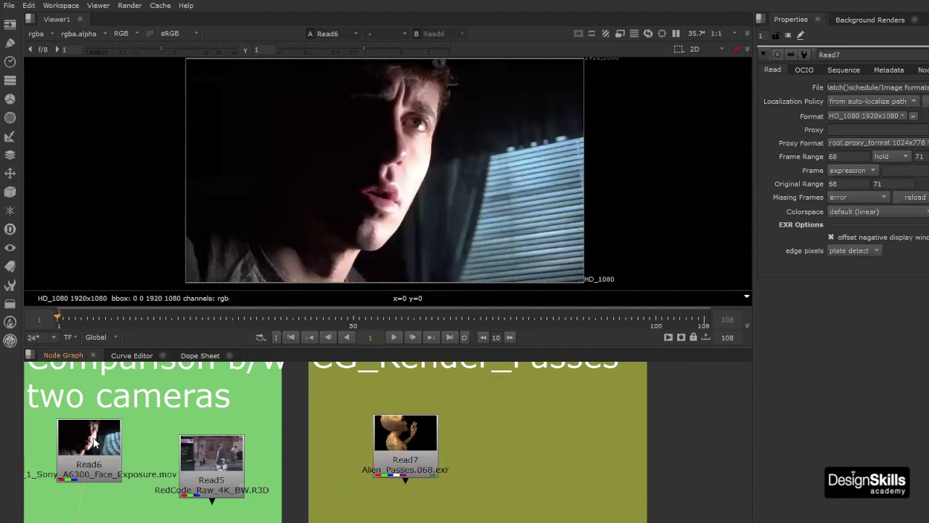
{"action": "left_click", "coordinate": [41, 36]}
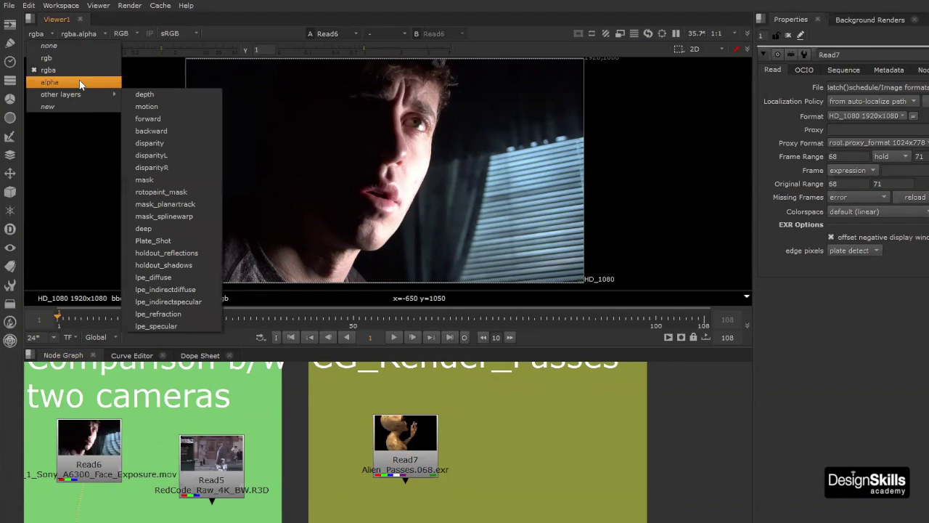
{"action": "left_click", "coordinate": [712, 210]}
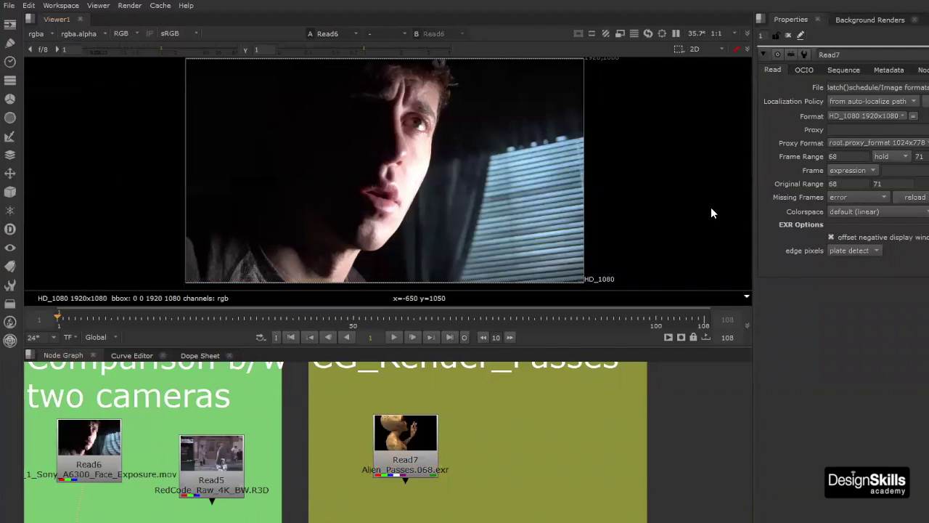
{"action": "left_click", "coordinate": [38, 34]}
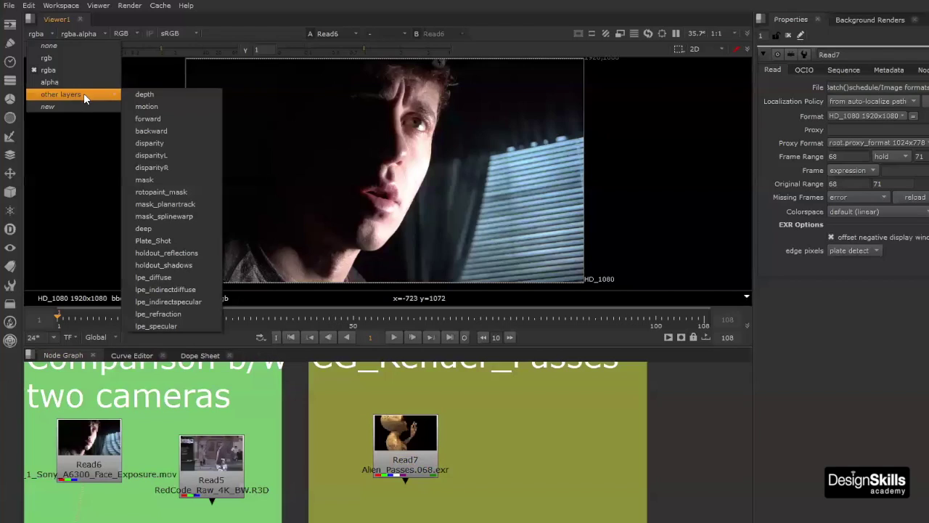
Return the viewer to the Alien_Passes EXR, display its Plate_Shot layer and check the channel display options
{"action": "left_click", "coordinate": [399, 444]}
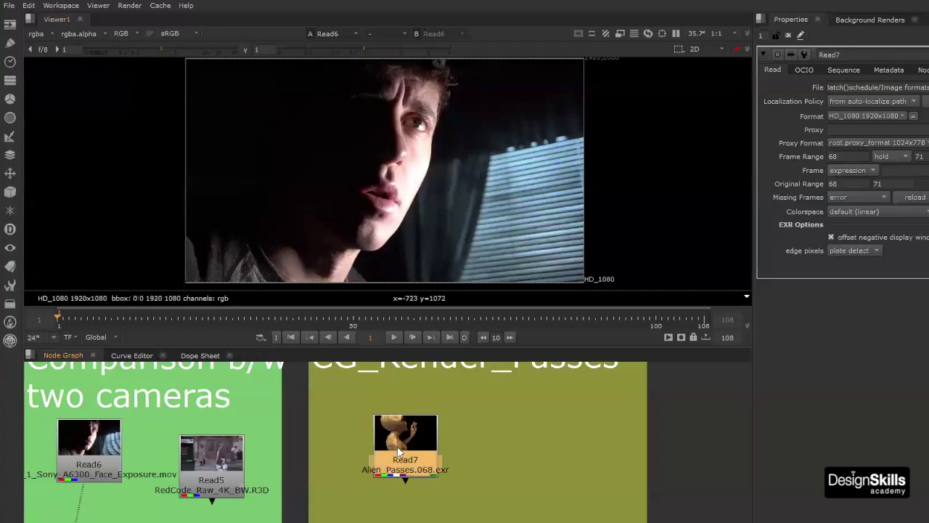
{"action": "key", "text": "1"}
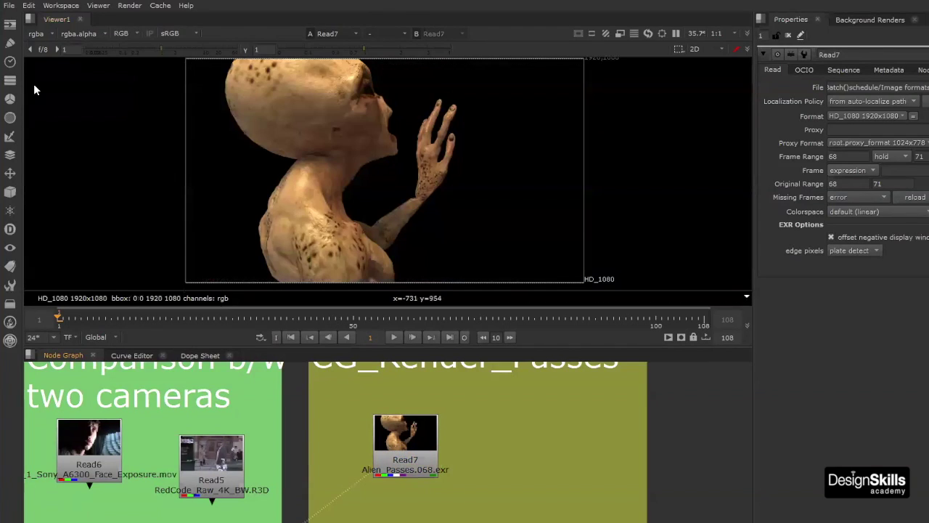
{"action": "left_click", "coordinate": [38, 34]}
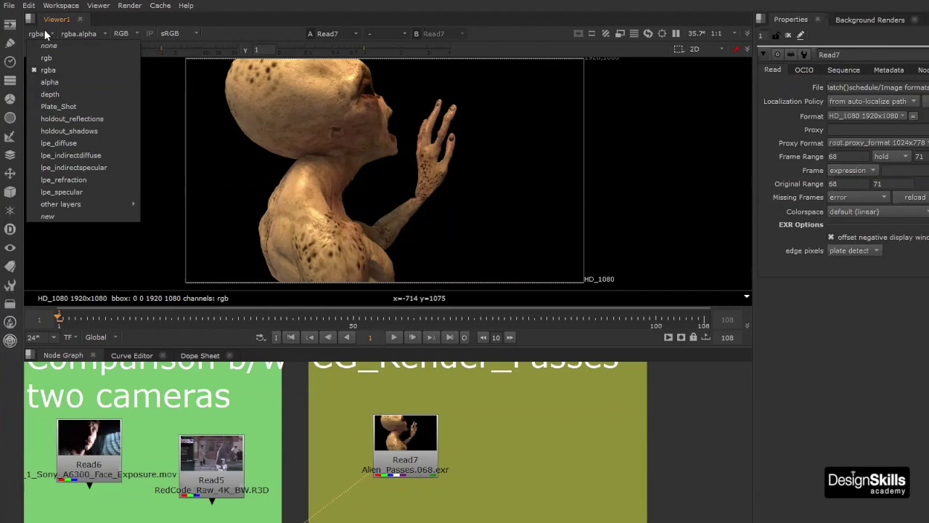
{"action": "left_click", "coordinate": [85, 107]}
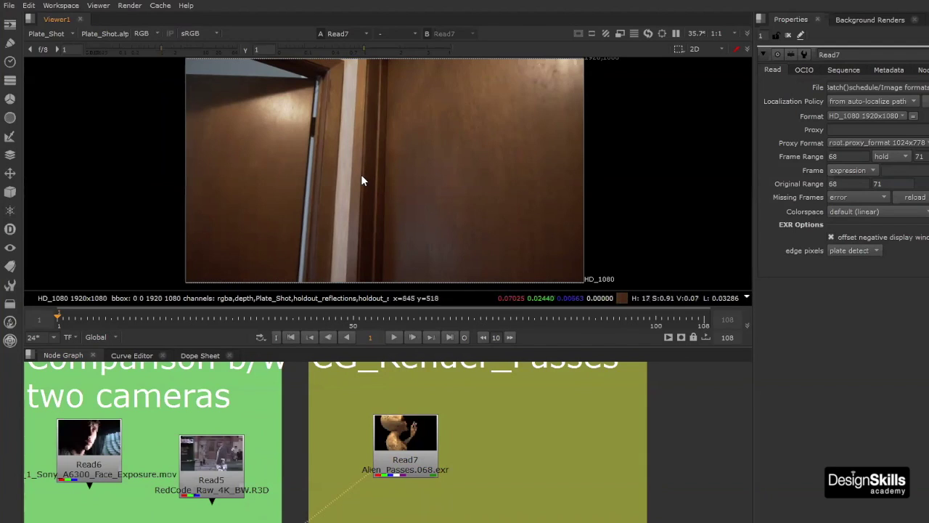
{"action": "left_click", "coordinate": [152, 33]}
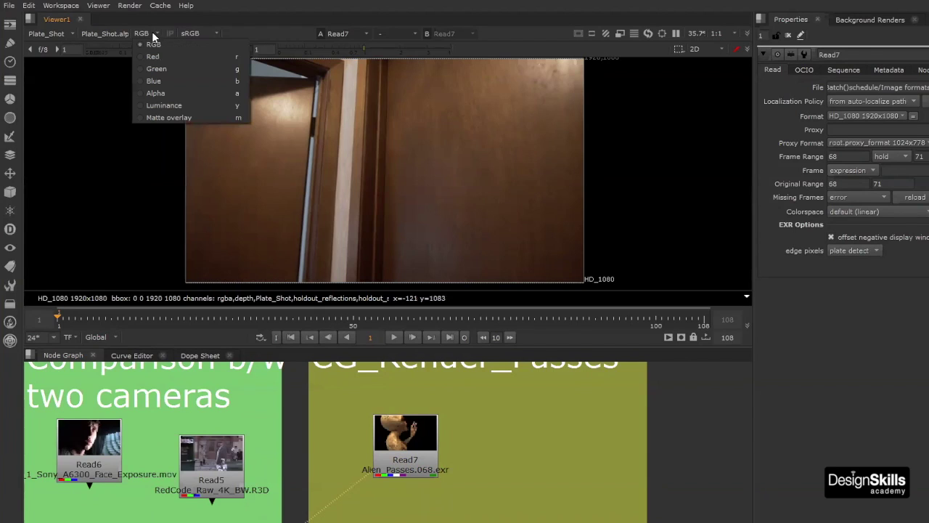
{"action": "left_click", "coordinate": [126, 69]}
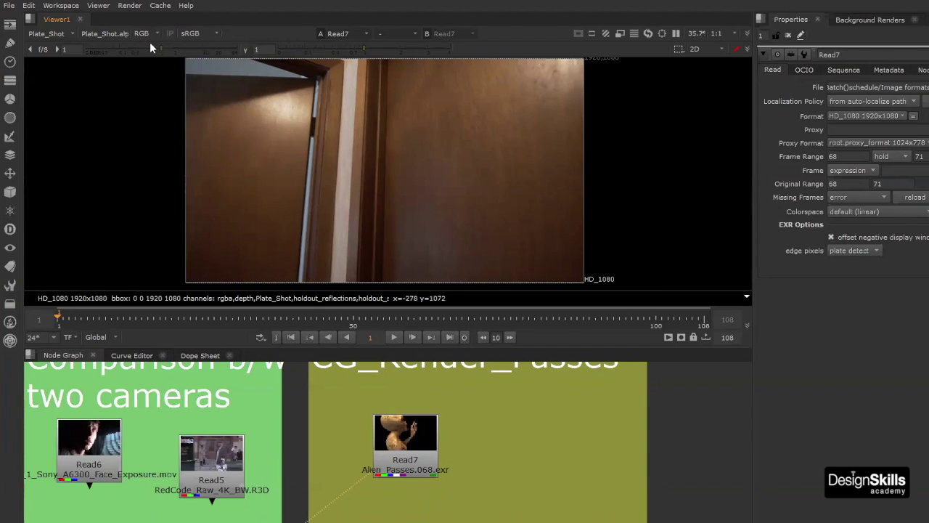
Inspect the holdout_reflections layer with the viewer gamma raised to 1.64, and return to the rgba layer
{"action": "left_click", "coordinate": [55, 34]}
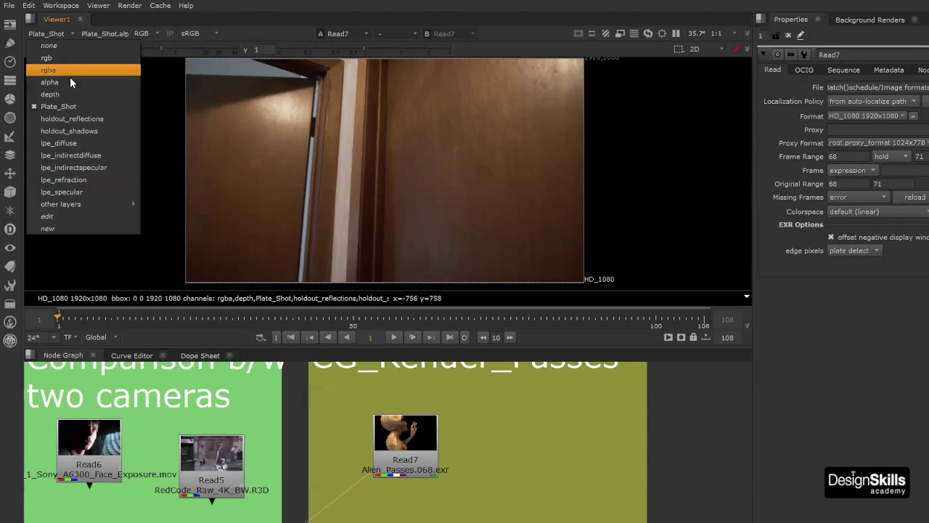
{"action": "left_click", "coordinate": [95, 118]}
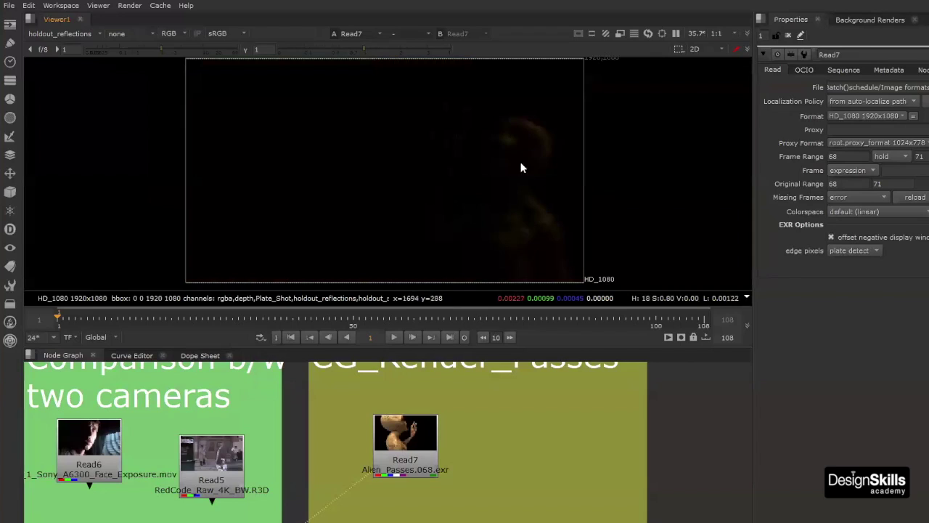
{"action": "left_click_drag", "start_coordinate": [365, 49], "coordinate": [387, 50]}
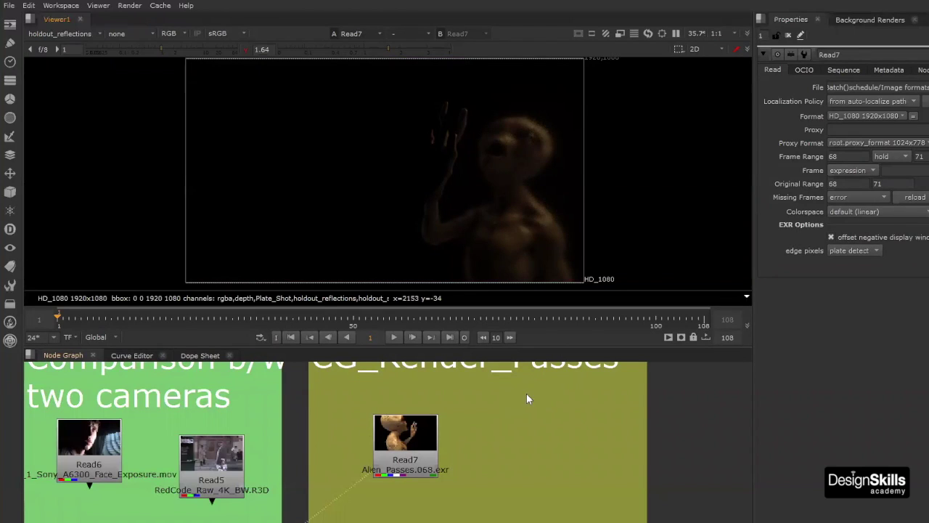
{"action": "left_click", "coordinate": [51, 33]}
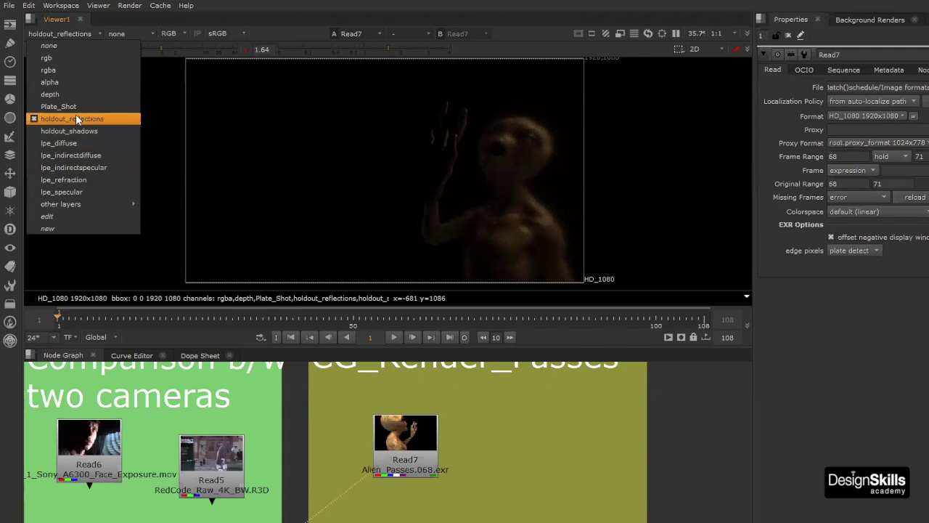
{"action": "left_click", "coordinate": [71, 72]}
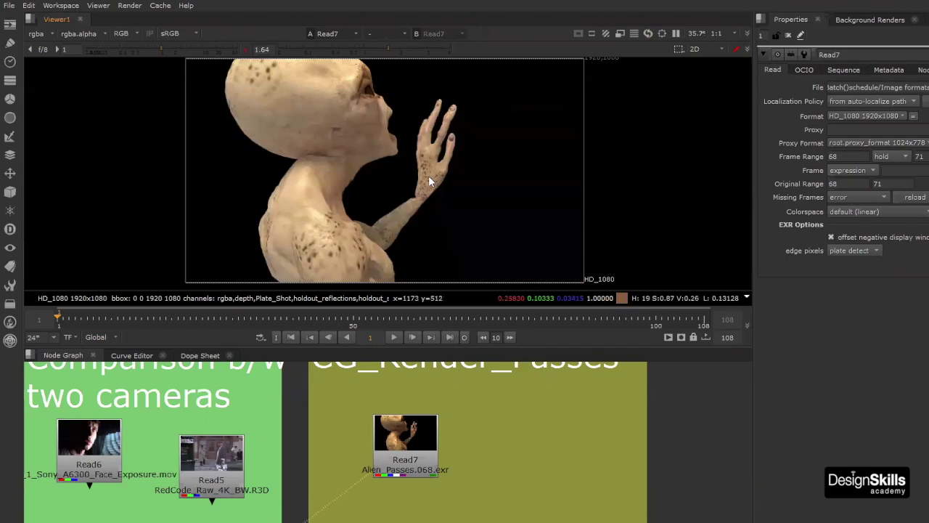
Reset the viewer gamma to 1 and select the Alien_Passes.068.exr Read node in the CG_Render_Passes backdrop
{"action": "left_click", "coordinate": [245, 49]}
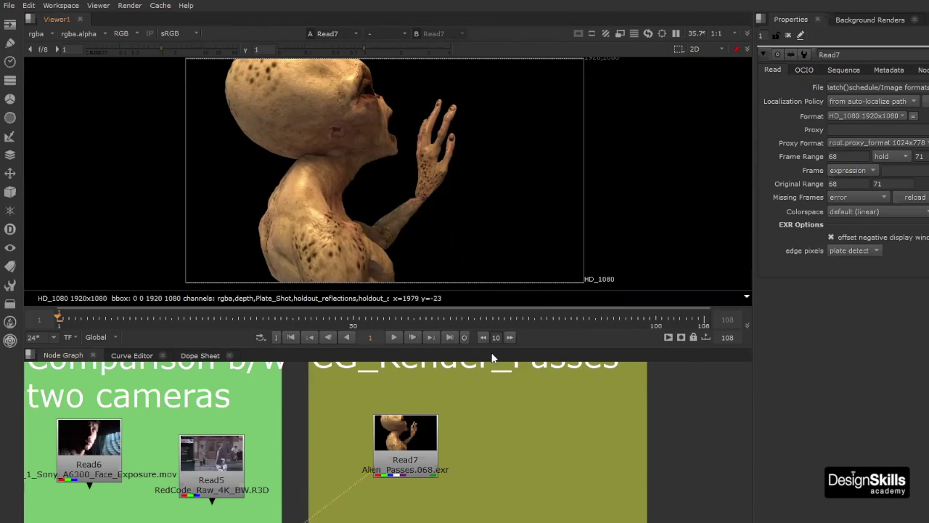
{"action": "scroll", "coordinate": [473, 411], "scroll_direction": "down", "scroll_amount": 5}
{"action": "scroll", "coordinate": [482, 441], "scroll_direction": "up", "scroll_amount": 4}
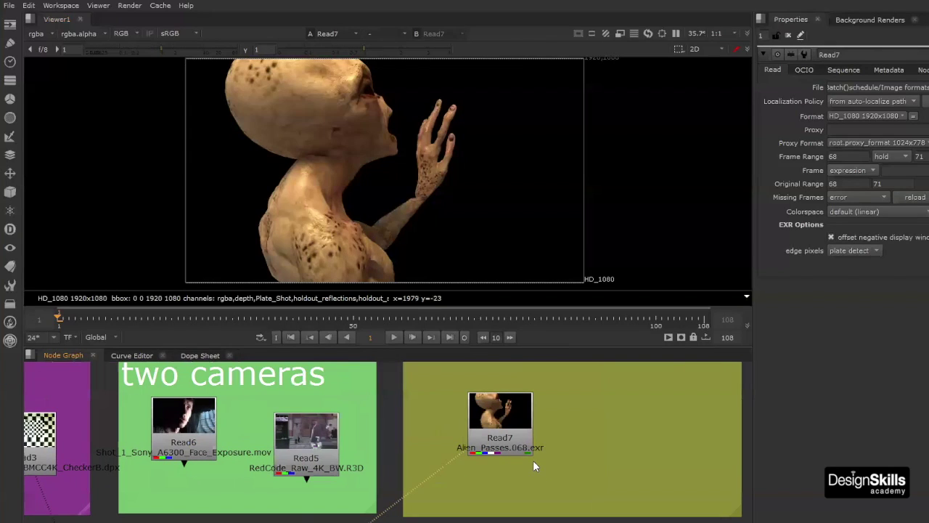
{"action": "left_click_drag", "start_coordinate": [556, 481], "coordinate": [620, 511]}
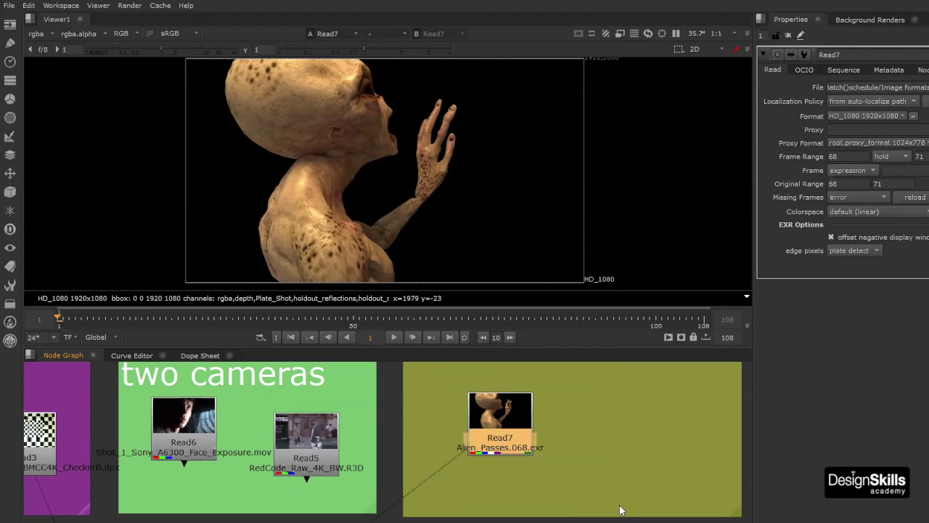
{"action": "left_click_drag", "start_coordinate": [587, 492], "coordinate": [560, 484]}
Review the layer list of the Alien_Passes EXR and shift its Read node slightly within the CG_Render_Passes backdrop
{"action": "left_click", "coordinate": [36, 34]}
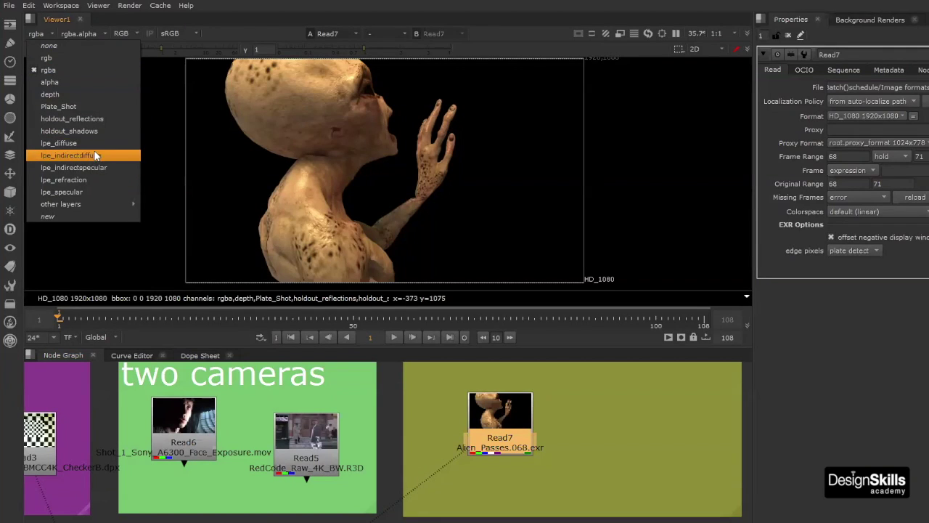
{"action": "left_click", "coordinate": [355, 172]}
{"action": "left_click_drag", "start_coordinate": [518, 412], "coordinate": [543, 398]}
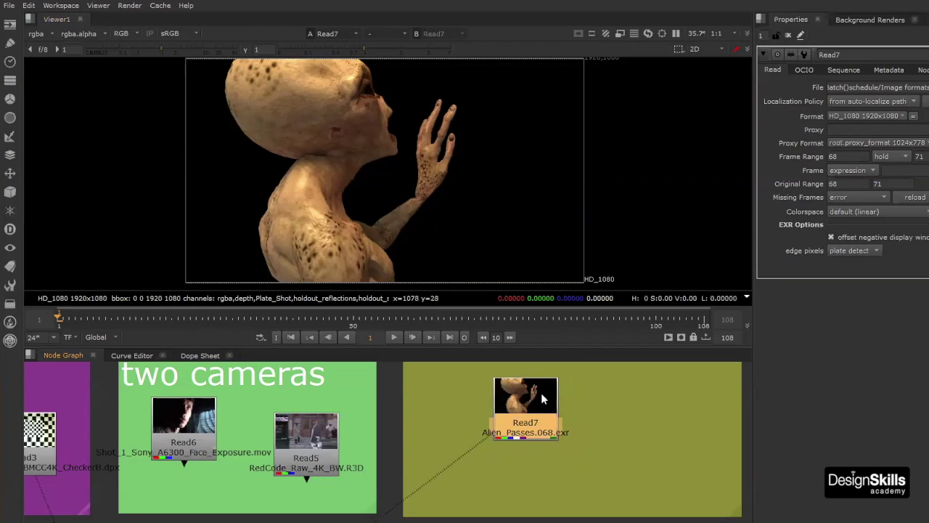
{"action": "scroll", "coordinate": [449, 428], "scroll_direction": "down", "scroll_amount": 5}
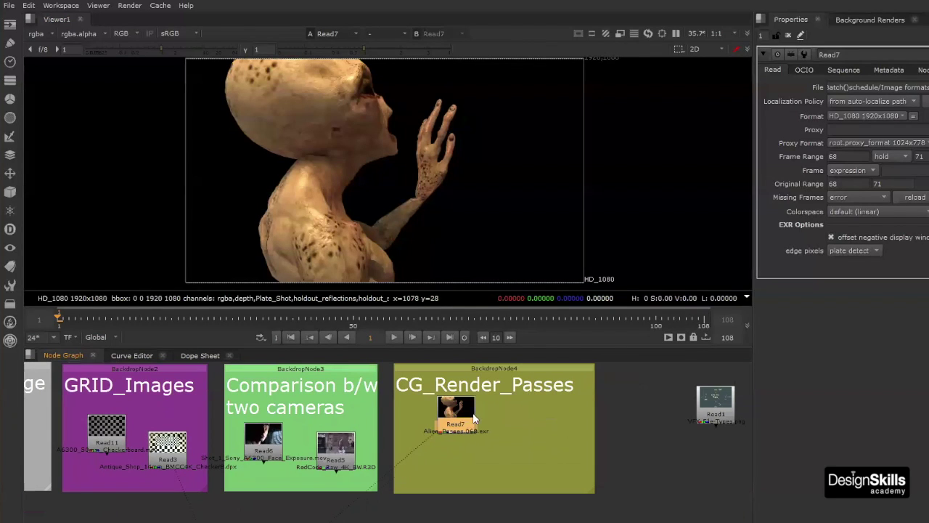
{"action": "scroll", "coordinate": [465, 427], "scroll_direction": "up", "scroll_amount": 3}
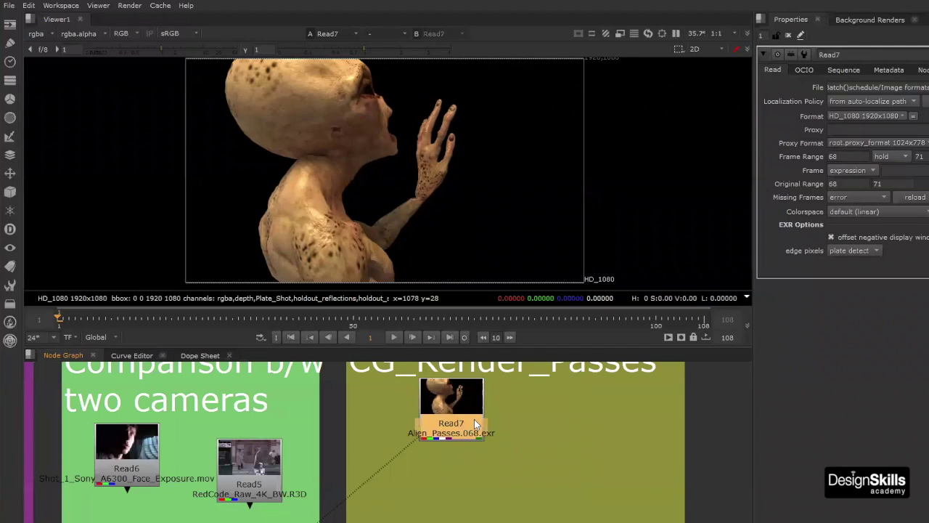
{"action": "left_click_drag", "start_coordinate": [474, 419], "coordinate": [466, 429]}
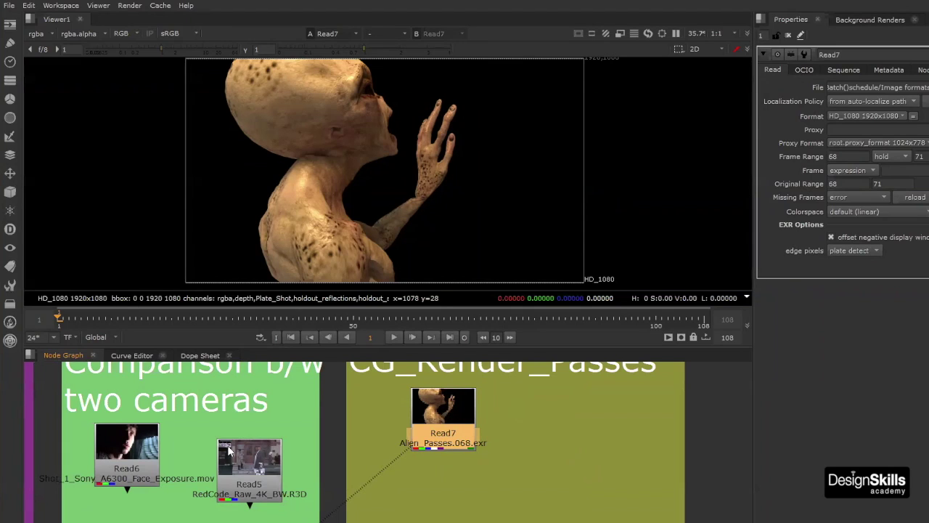
Point out the two camera-comparison clips by selecting the Sony A6300 .mov and RedCode R3D Read nodes together
{"action": "middle_click_drag", "start_coordinate": [199, 453], "coordinate": [231, 444]}
{"action": "middle_click_drag", "start_coordinate": [490, 403], "coordinate": [681, 403]}
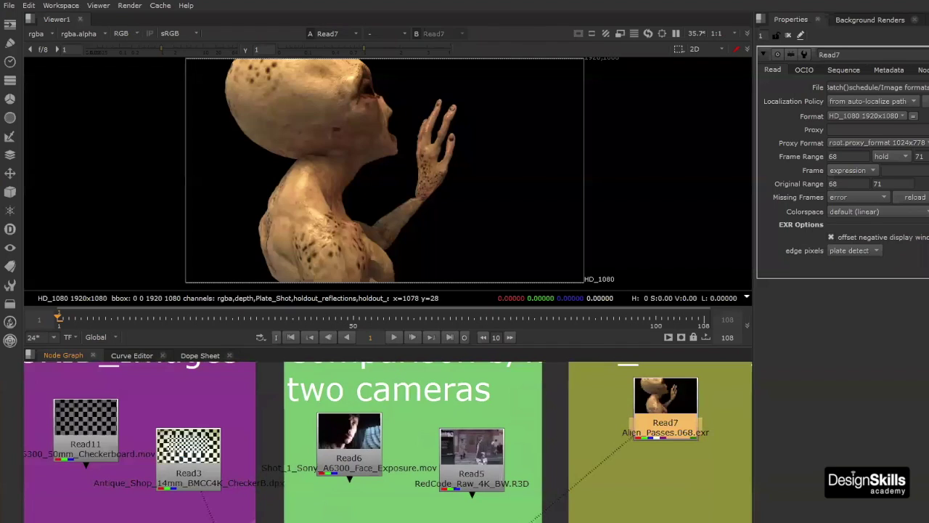
{"action": "left_click_drag", "start_coordinate": [305, 396], "coordinate": [537, 517]}
{"action": "middle_click_drag", "start_coordinate": [395, 461], "coordinate": [457, 427]}
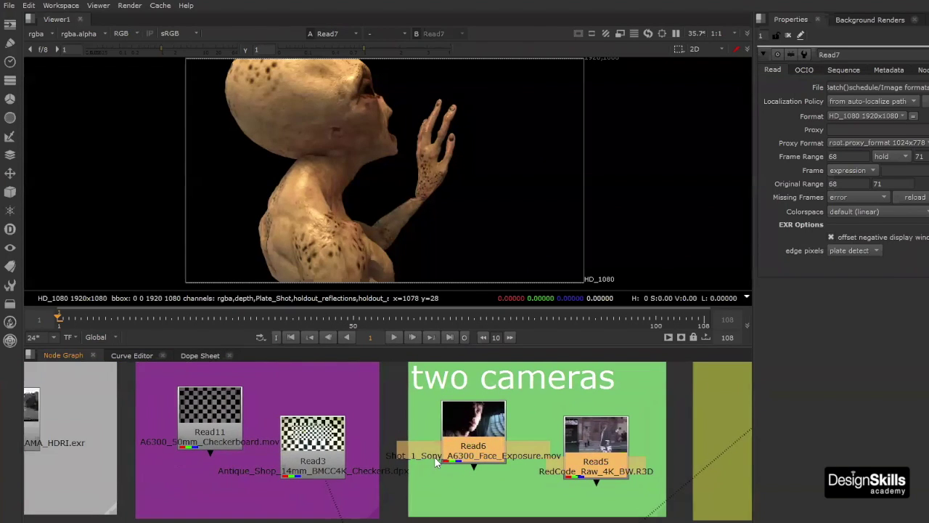
{"action": "middle_click_drag", "start_coordinate": [388, 455], "coordinate": [459, 462]}
Point out the two checkerboard Read nodes, followed by the HDRI panorama together with Alleyway.jpg, by selecting each group
{"action": "left_click_drag", "start_coordinate": [233, 398], "coordinate": [441, 506]}
{"action": "middle_click_drag", "start_coordinate": [403, 444], "coordinate": [618, 450]}
{"action": "left_click_drag", "start_coordinate": [170, 390], "coordinate": [322, 513]}
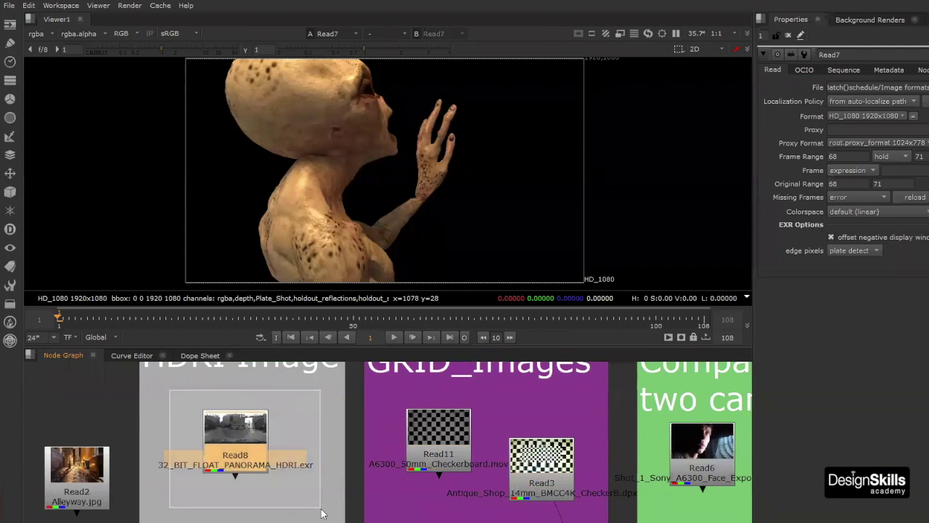
{"action": "left_click_drag", "start_coordinate": [34, 384], "coordinate": [294, 522]}
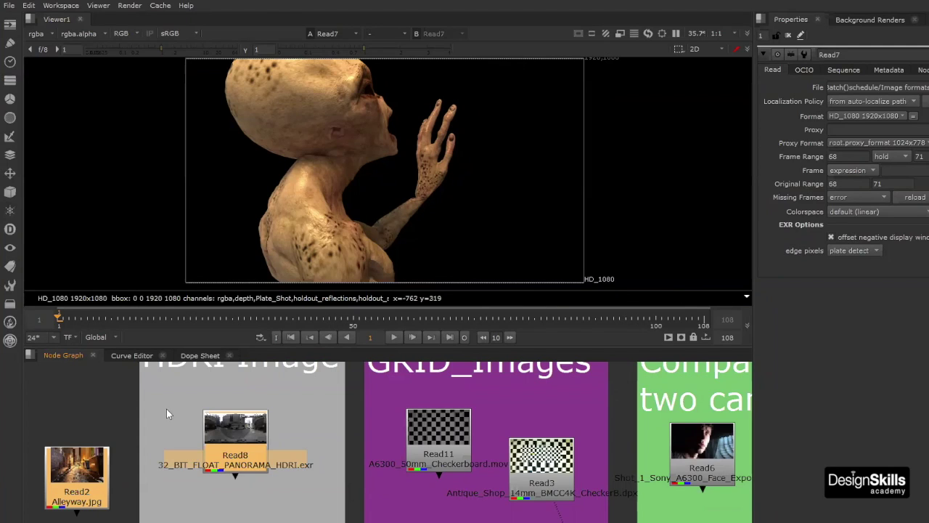
Maximize the node graph to survey all four backdrops and select both checkerboard Read nodes in GRID_Images
{"action": "scroll", "coordinate": [182, 421], "scroll_direction": "down", "scroll_amount": 6}
{"action": "middle_click_drag", "start_coordinate": [425, 456], "coordinate": [305, 455]}
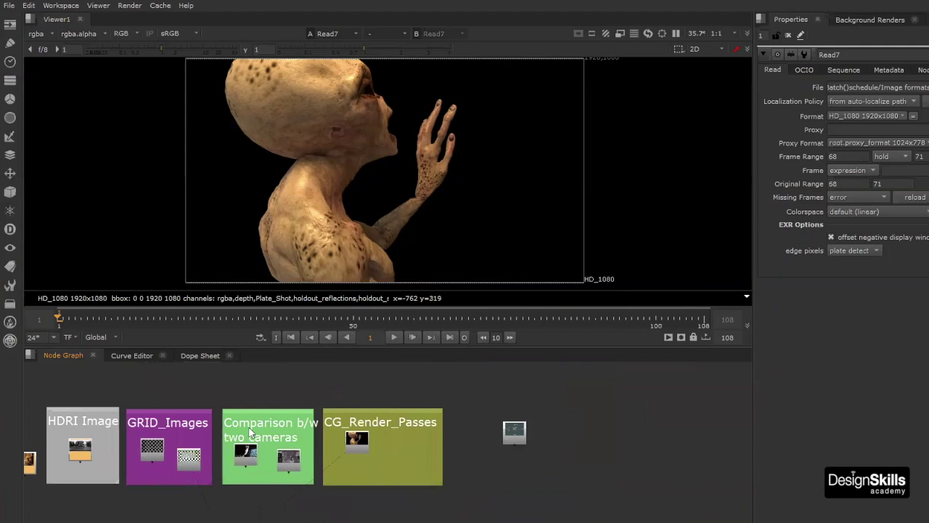
{"action": "scroll", "coordinate": [240, 436], "scroll_direction": "up", "scroll_amount": 2}
{"action": "middle_click_drag", "start_coordinate": [193, 431], "coordinate": [488, 193]}
{"action": "key", "text": "space"}
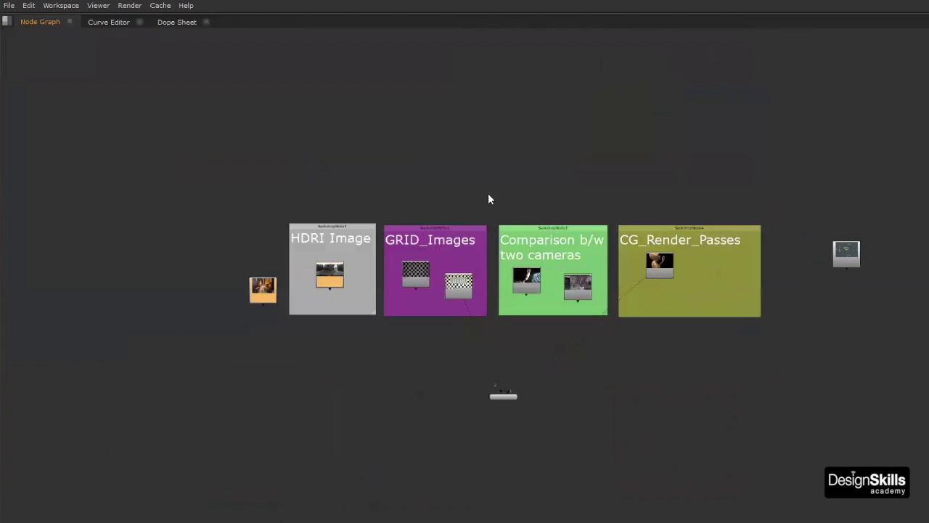
{"action": "scroll", "coordinate": [485, 195], "scroll_direction": "up", "scroll_amount": 5}
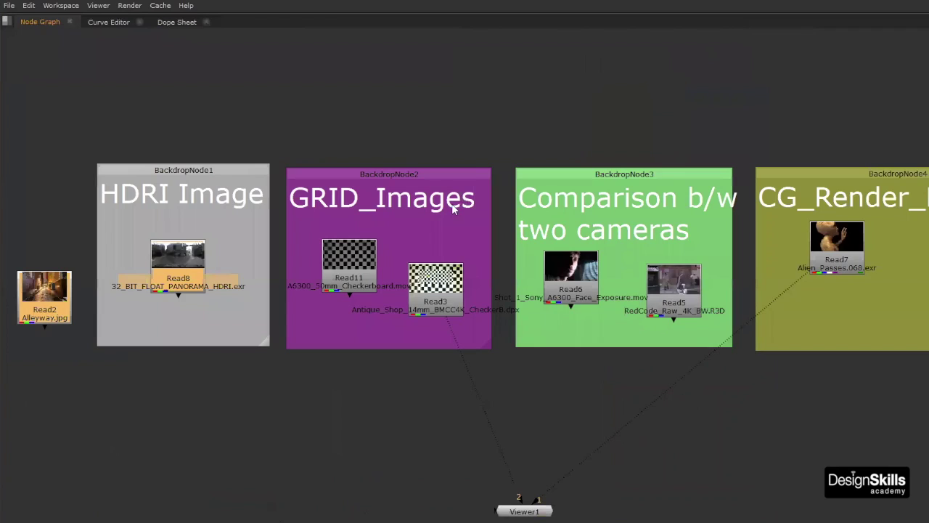
{"action": "scroll", "coordinate": [464, 200], "scroll_direction": "up", "scroll_amount": 2}
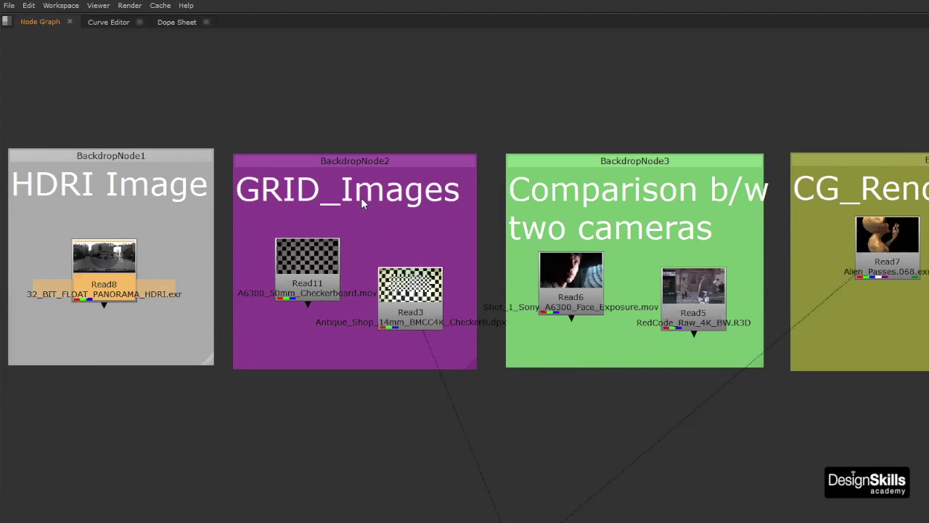
{"action": "left_click_drag", "start_coordinate": [251, 75], "coordinate": [469, 416]}
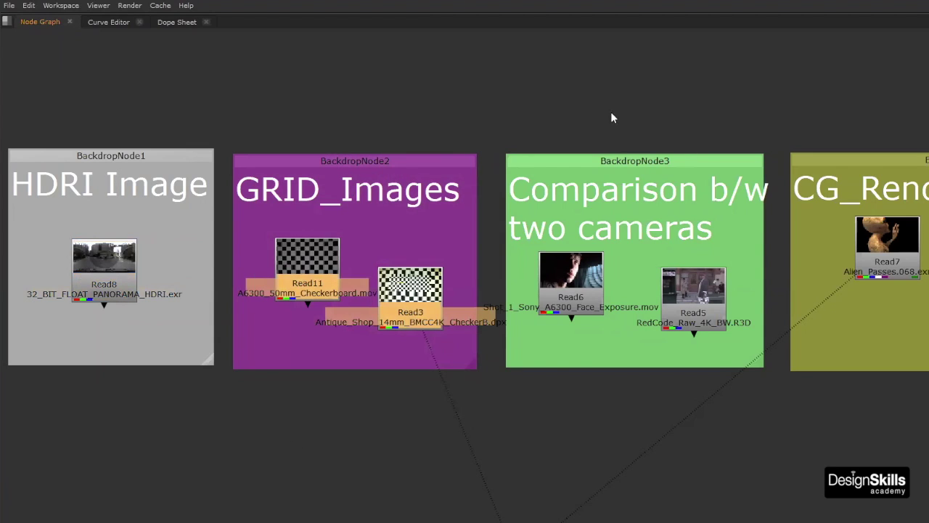